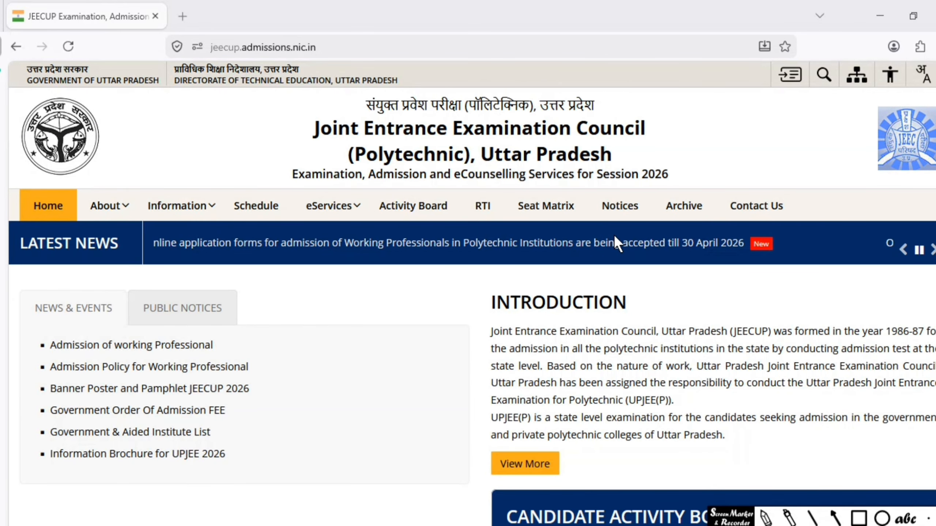
Step: Open the Online Application Form for UPJEE(Polytechnic) 2026 from the JEECUP portal
scroll(614, 239, down, 6)
scroll(620, 261, down, 3)
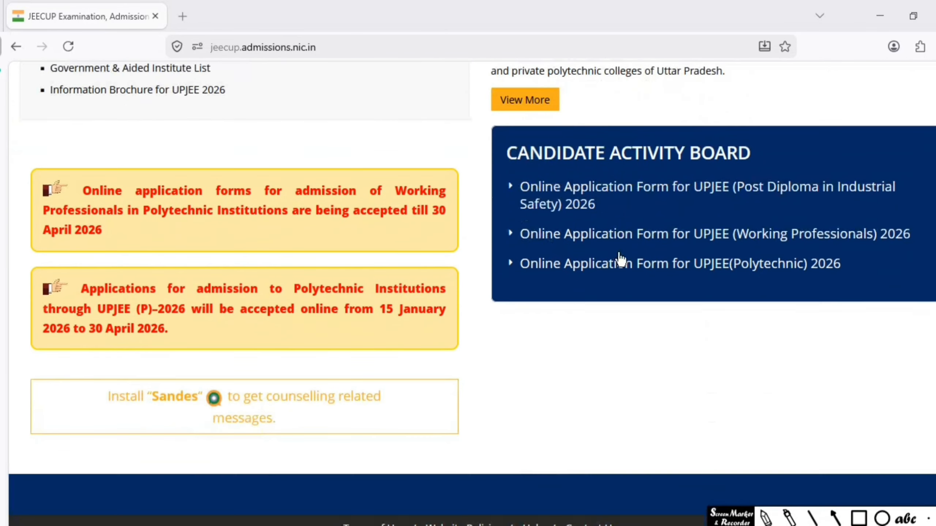
scroll(788, 437, down, 3)
scroll(790, 436, up, 2)
scroll(792, 437, up, 2)
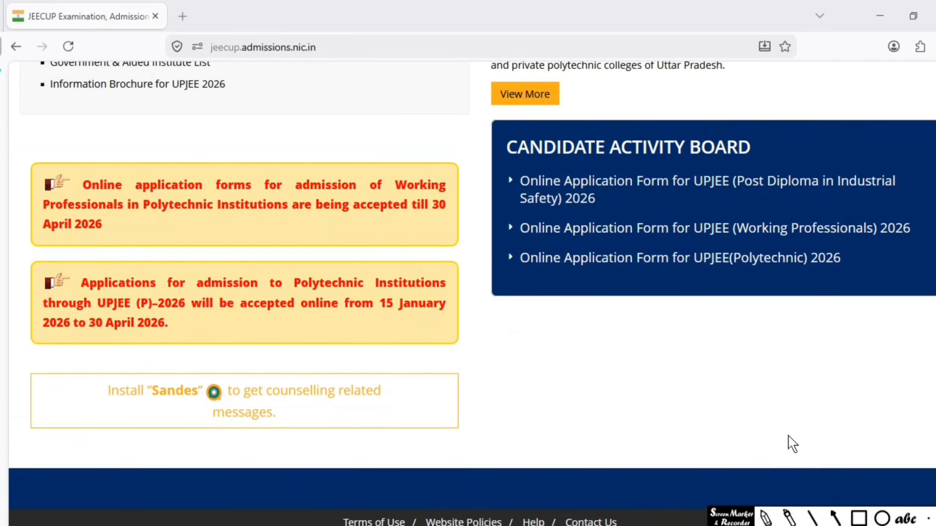
click(858, 518)
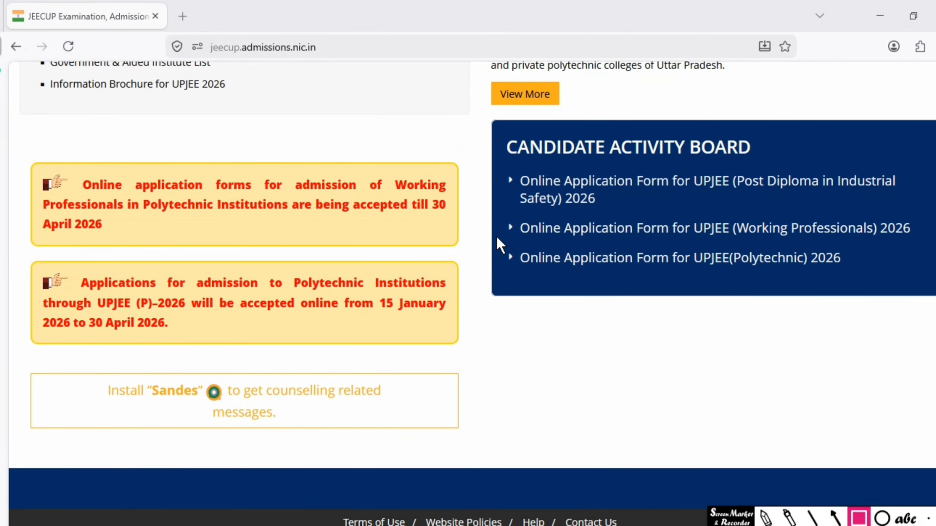
mouse_move(500, 241)
mouse_down()
mouse_move(526, 255)
mouse_move(846, 274)
mouse_up()
key(ctrl+z)
click(858, 518)
click(578, 264)
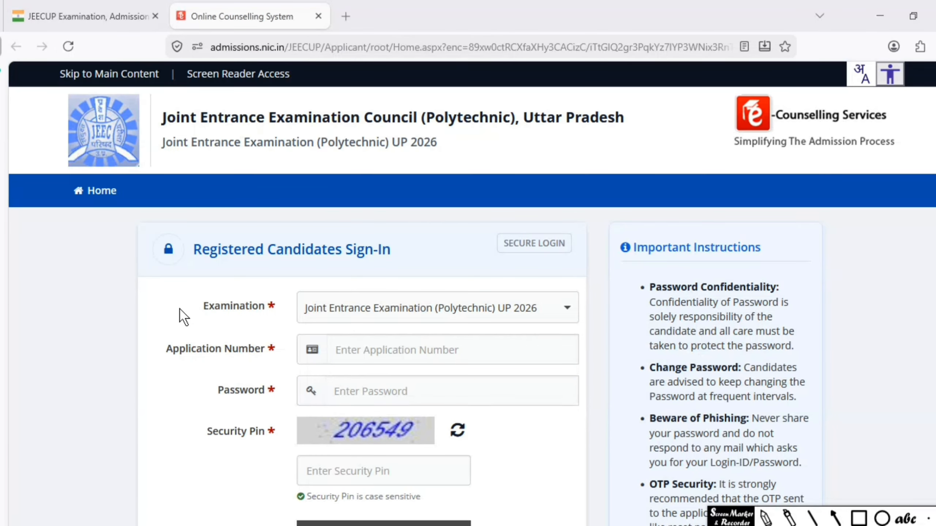
Step: Mark the Application Number, Password and Security Pin fields on the sign-in form
scroll(228, 319, down, 2)
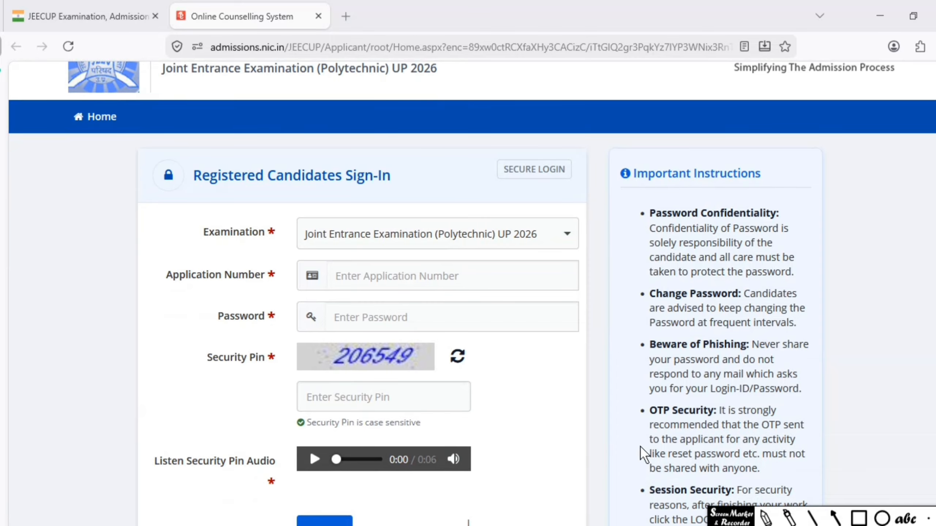
click(859, 519)
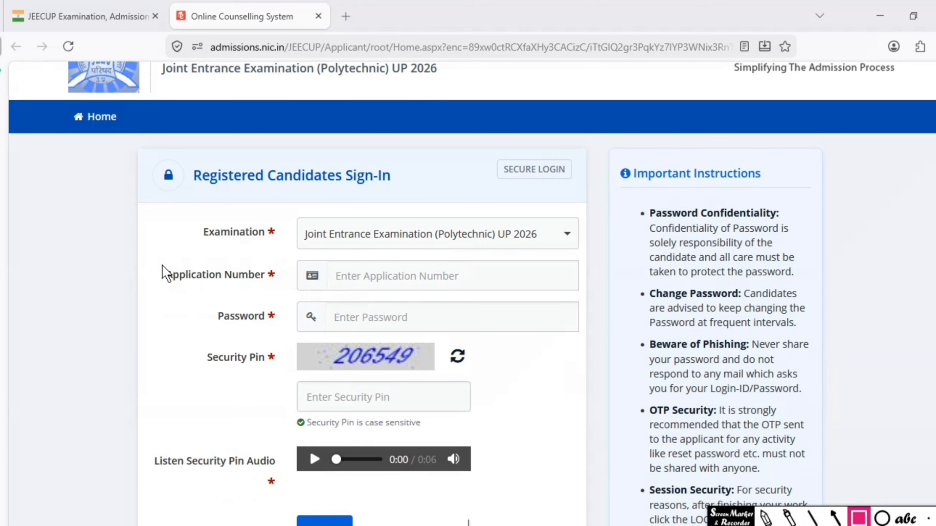
mouse_move(159, 263)
mouse_down()
mouse_move(432, 295)
mouse_move(566, 295)
mouse_up()
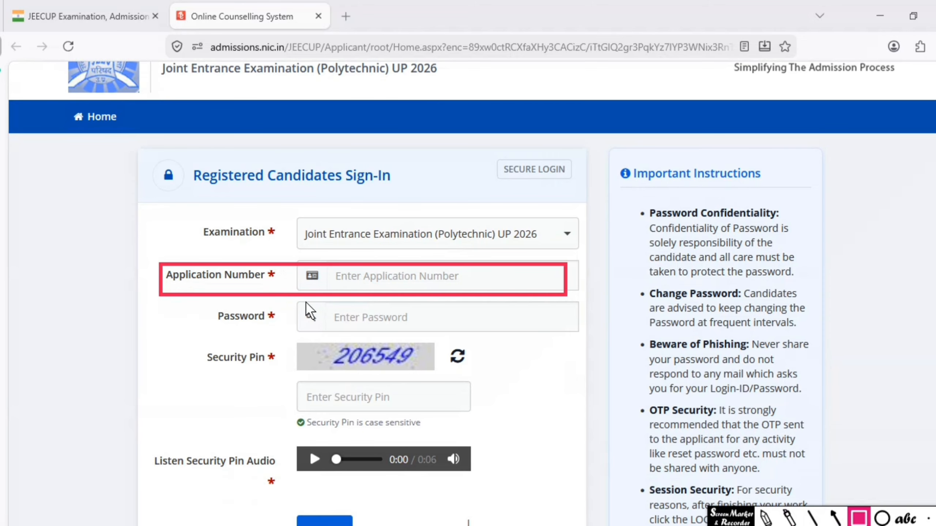
drag(307, 303, 473, 330)
drag(316, 387, 402, 419)
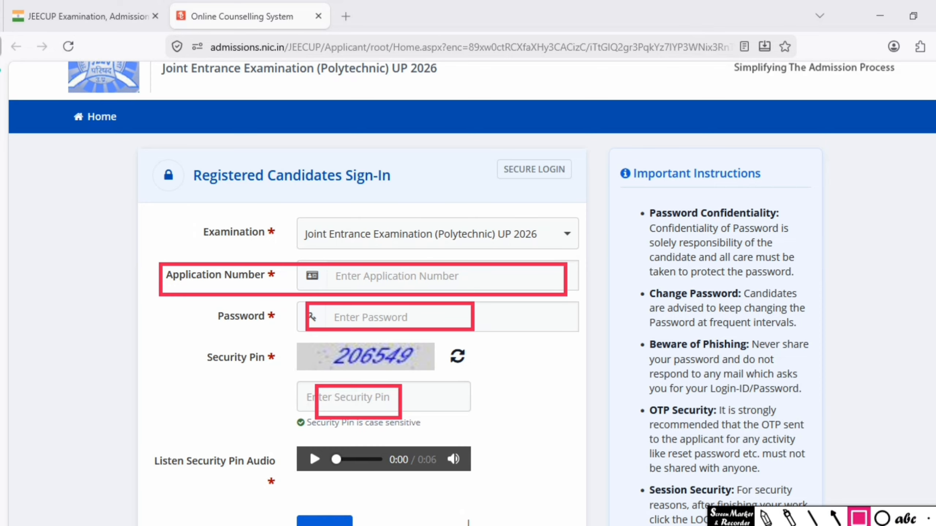
click(932, 524)
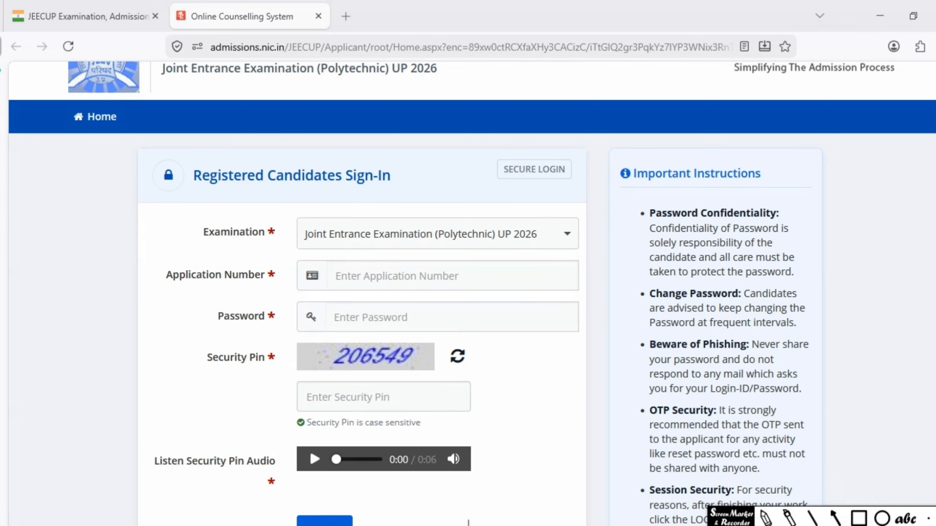
Step: Point out the Application Number field and the option to register as a new candidate
scroll(442, 424, down, 3)
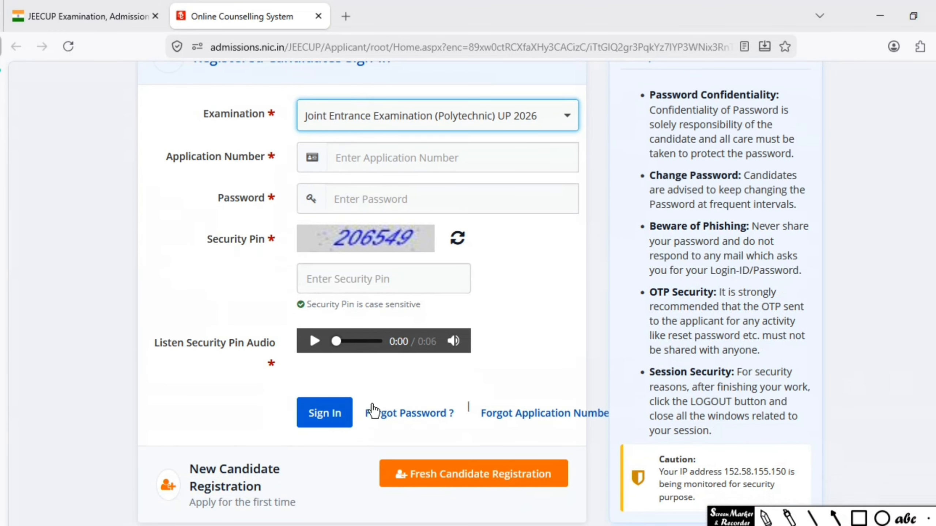
click(324, 415)
click(859, 518)
drag(195, 137, 444, 170)
mouse_move(346, 442)
mouse_down()
mouse_move(534, 498)
mouse_move(575, 497)
mouse_up()
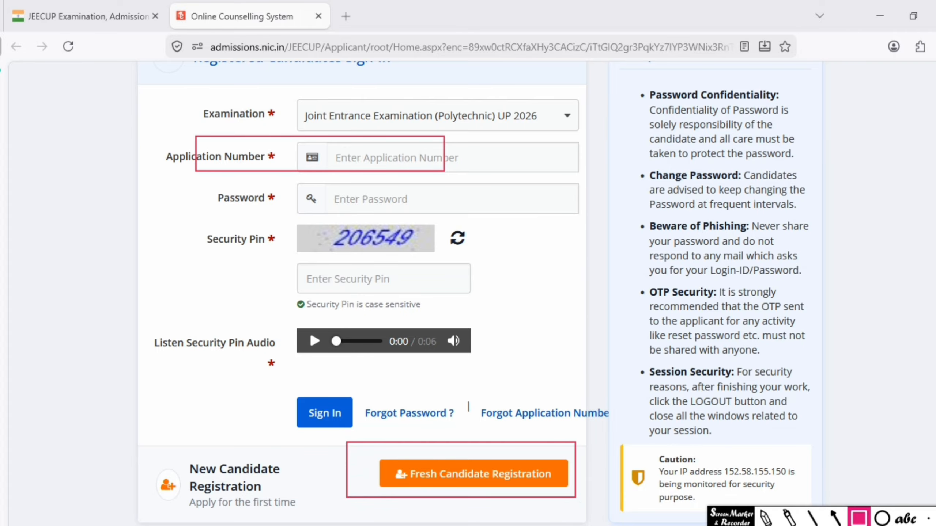
click(858, 518)
Step: Start Fresh Candidate Registration, decline translation, and read the brochure, eligibility and minimum-age lines
click(450, 476)
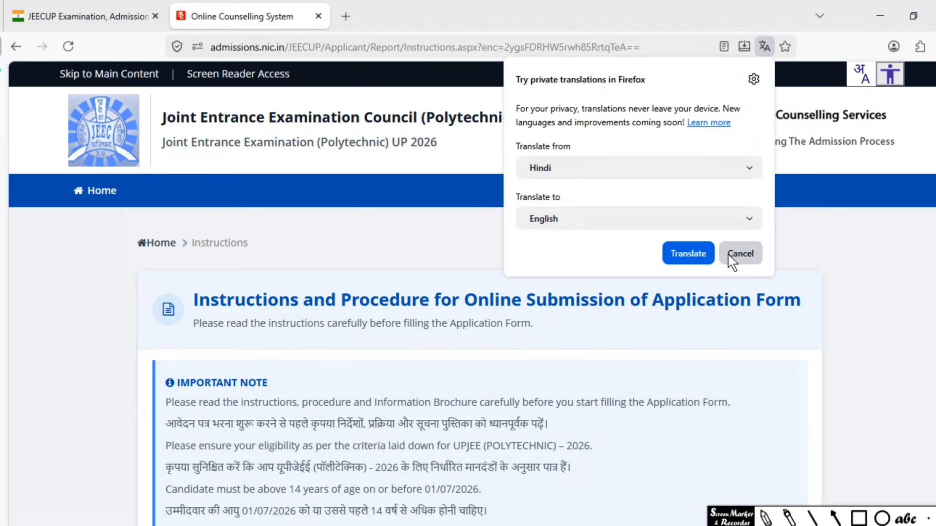
click(731, 254)
scroll(465, 342, down, 5)
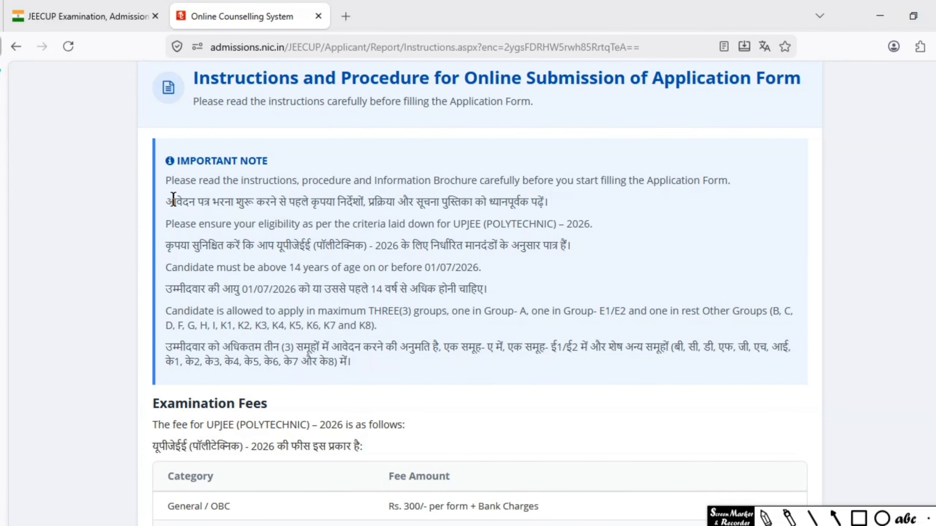
drag(175, 203, 537, 205)
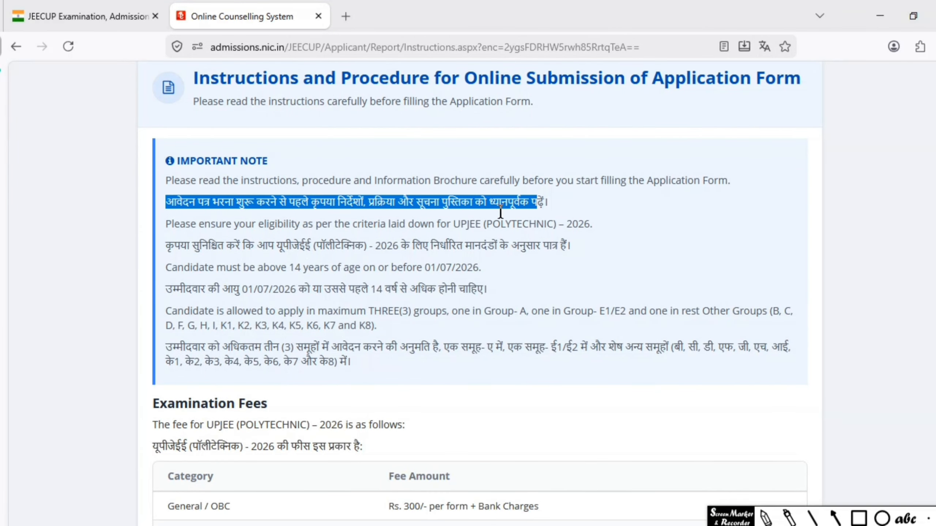
drag(165, 242, 562, 250)
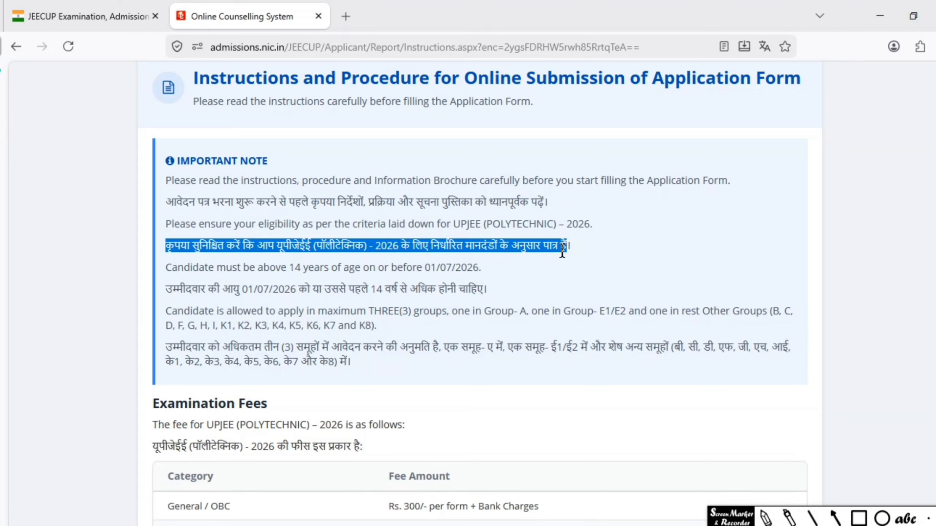
drag(173, 290, 482, 290)
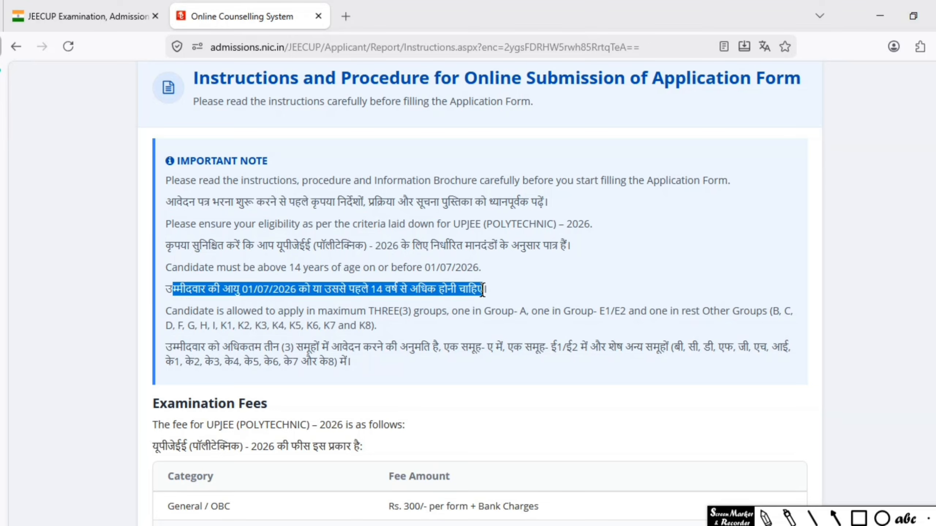
Step: Note the fees: Rs. 300/- for General / OBC and Rs. 200/- for SC / ST
scroll(422, 301, down, 8)
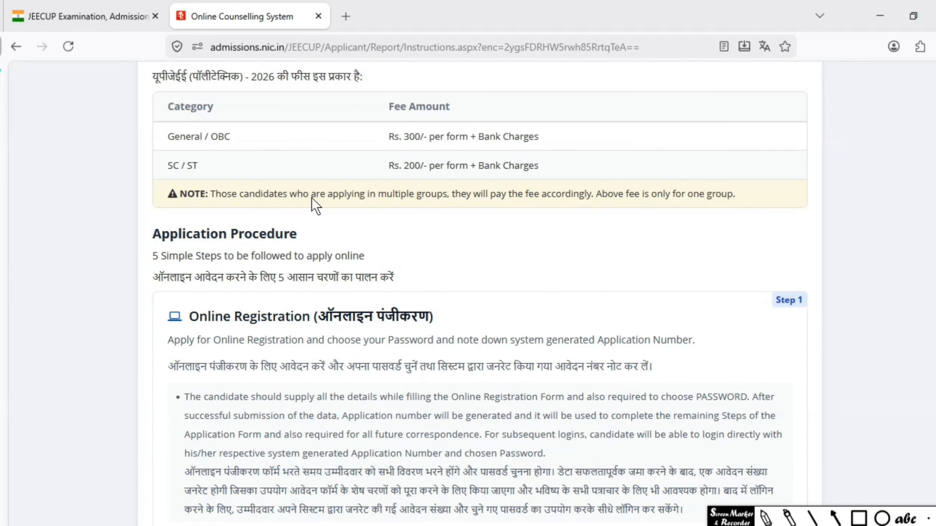
drag(168, 137, 237, 140)
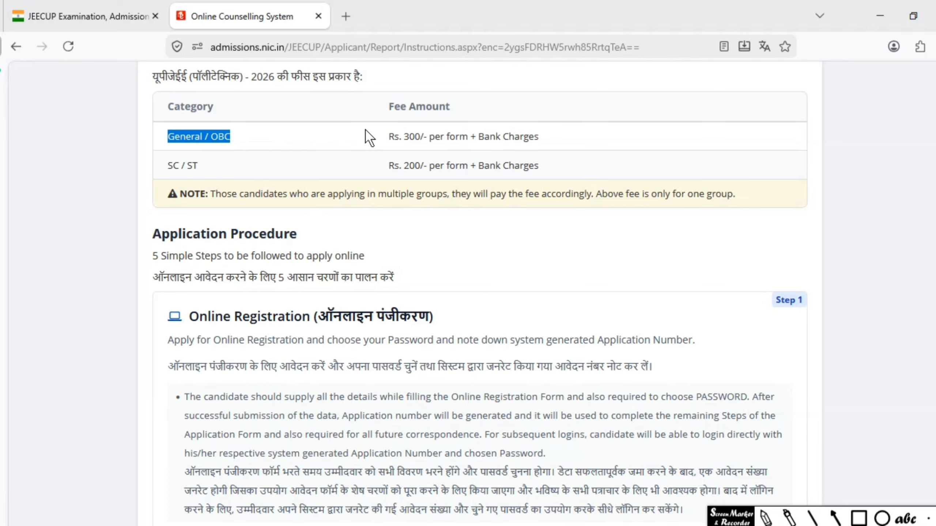
drag(388, 137, 540, 144)
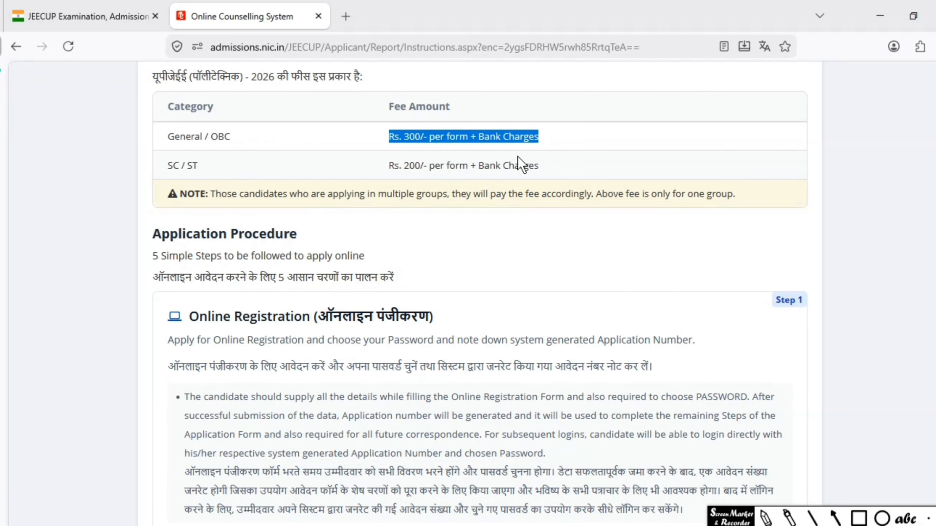
drag(168, 168, 208, 171)
drag(387, 168, 539, 167)
Step: Zoom the page in and read through the 5 Simple Steps application instructions
key(ctrl+plus)
key(ctrl+plus)
key(ctrl+plus)
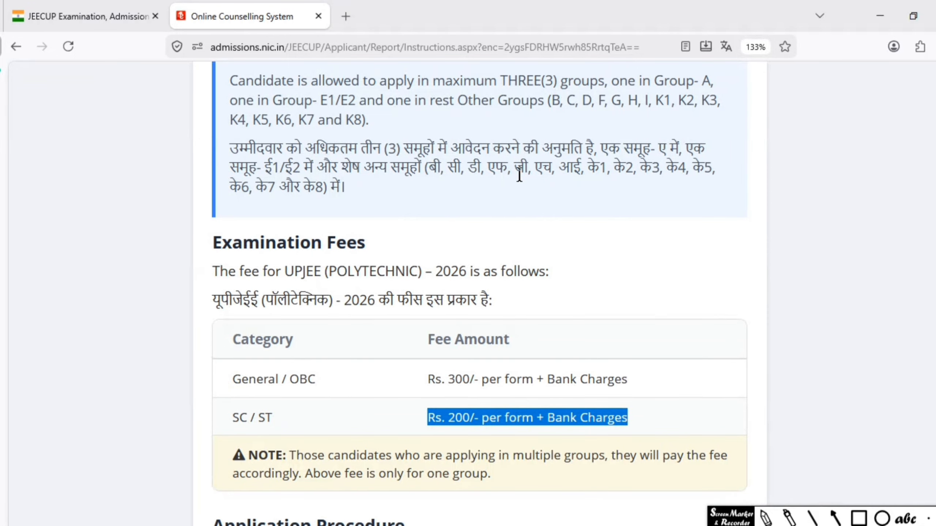
scroll(525, 218, down, 4)
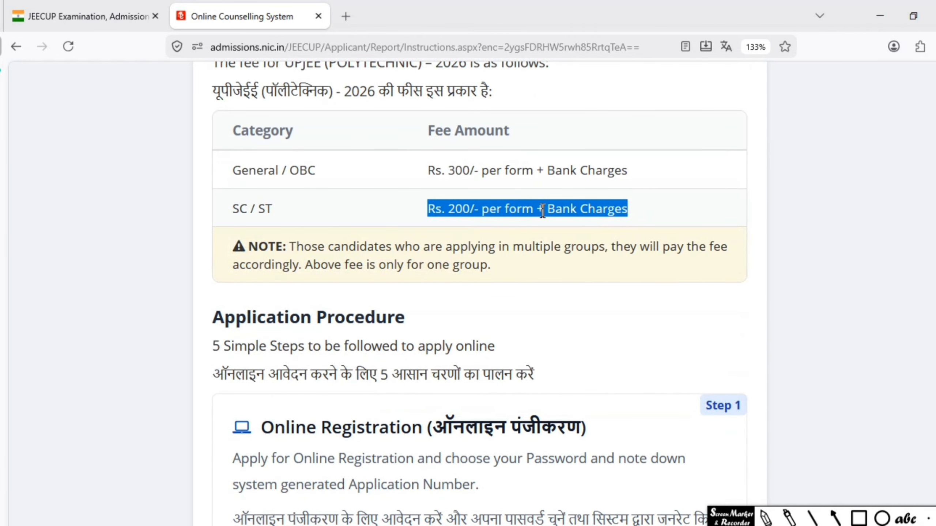
scroll(533, 213, down, 4)
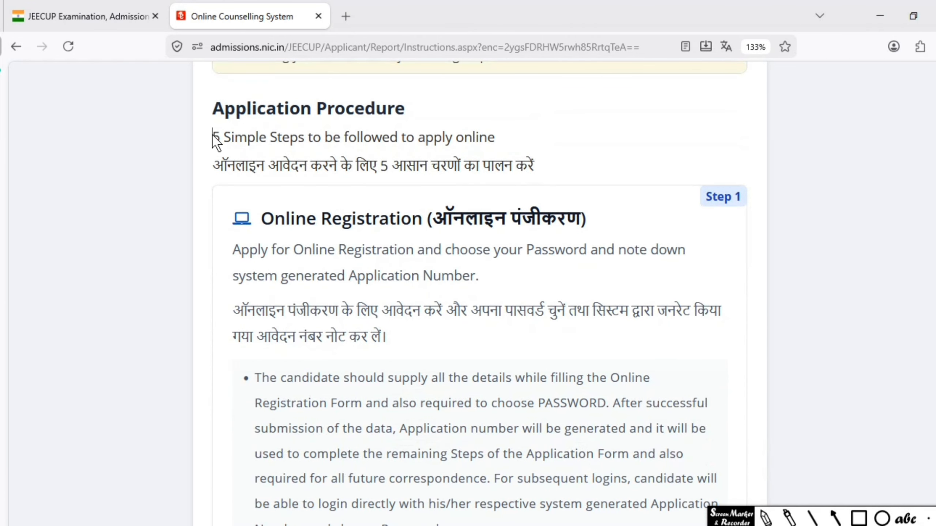
drag(213, 137, 532, 166)
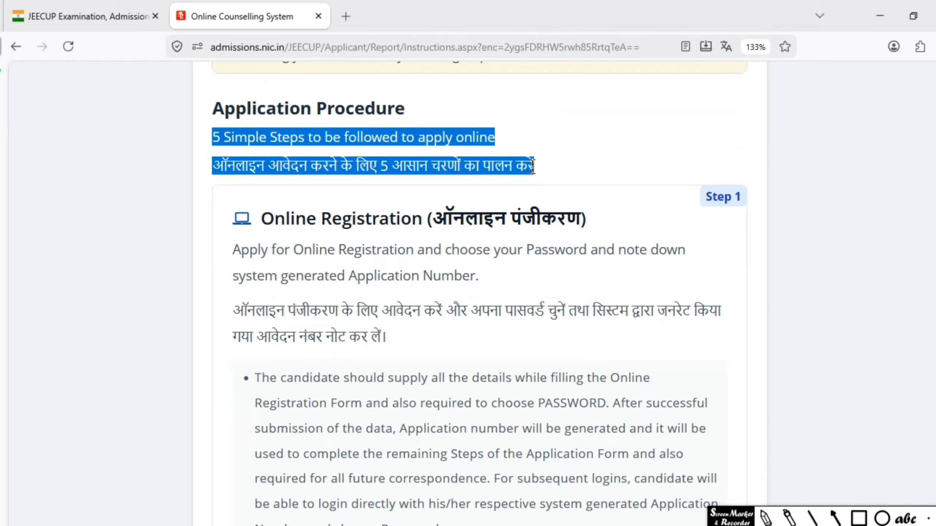
scroll(424, 206, down, 4)
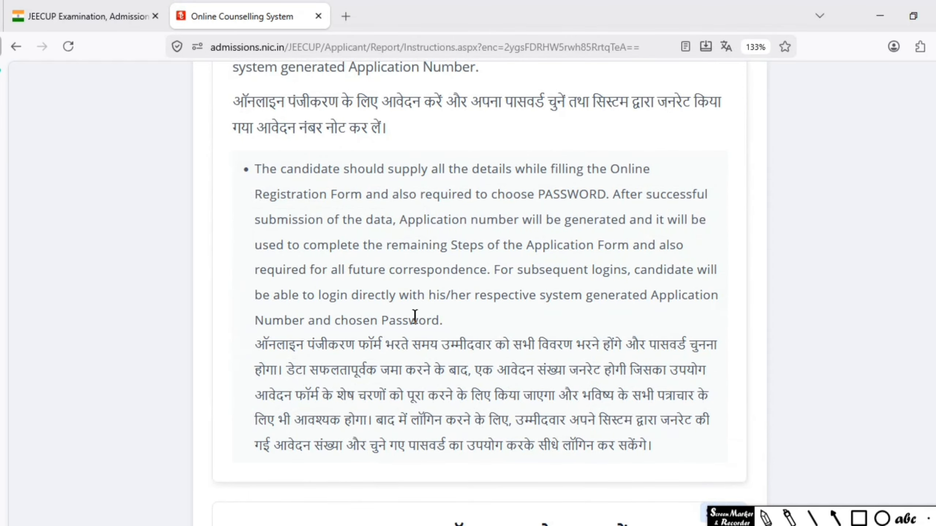
scroll(415, 316, down, 10)
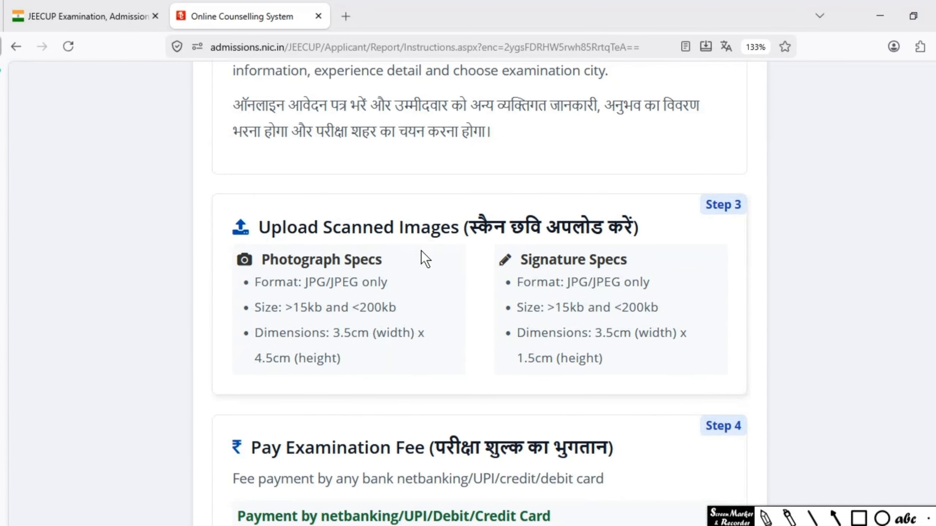
drag(267, 217, 637, 218)
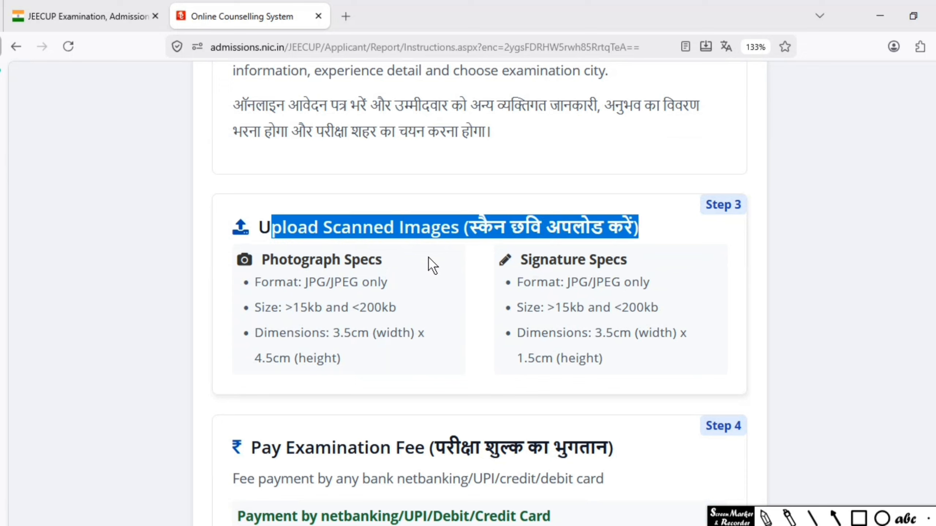
drag(263, 258, 417, 256)
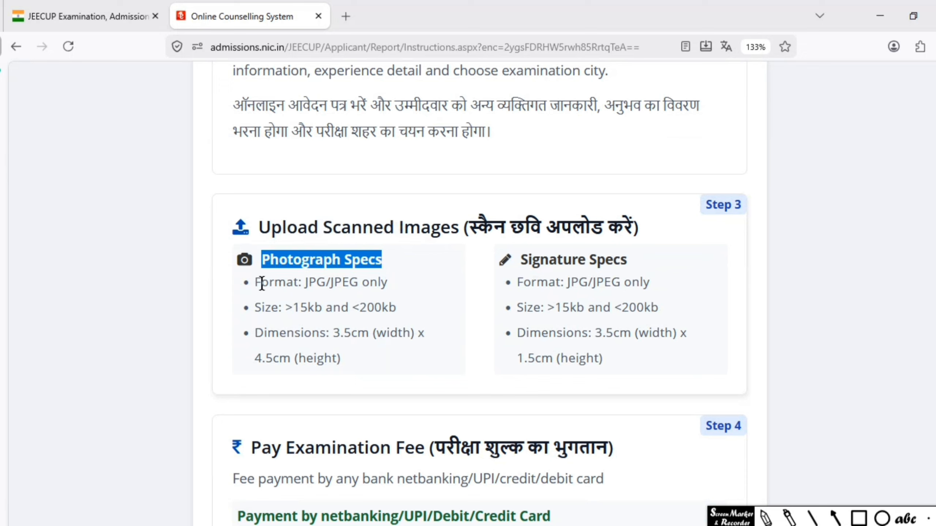
drag(262, 284, 368, 287)
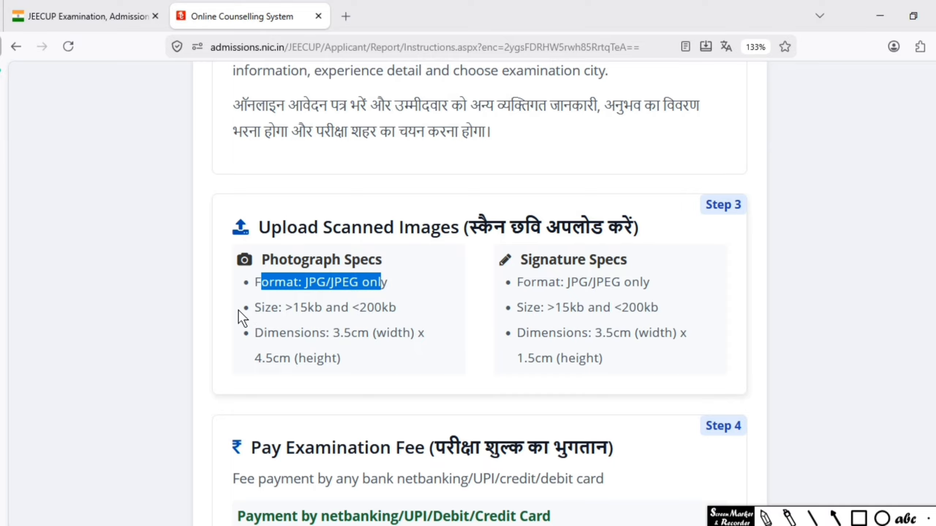
drag(255, 307, 403, 315)
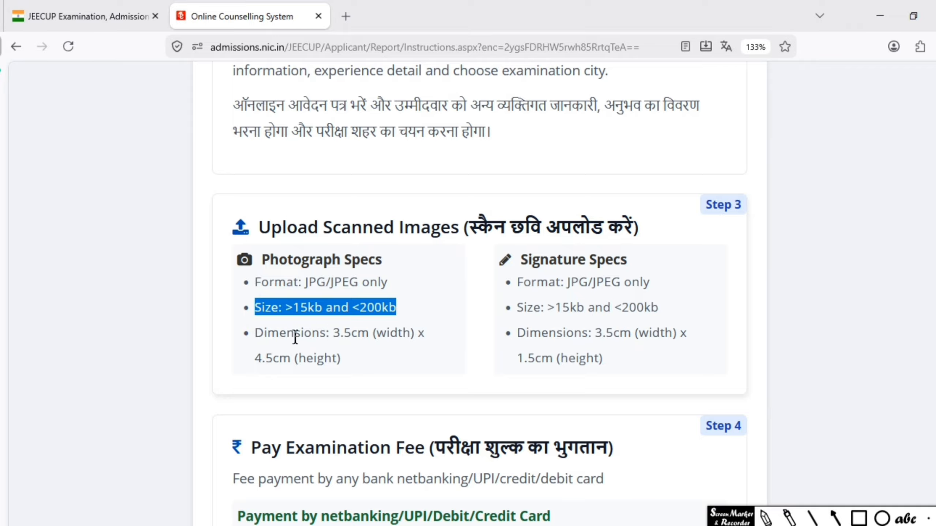
drag(261, 337, 419, 368)
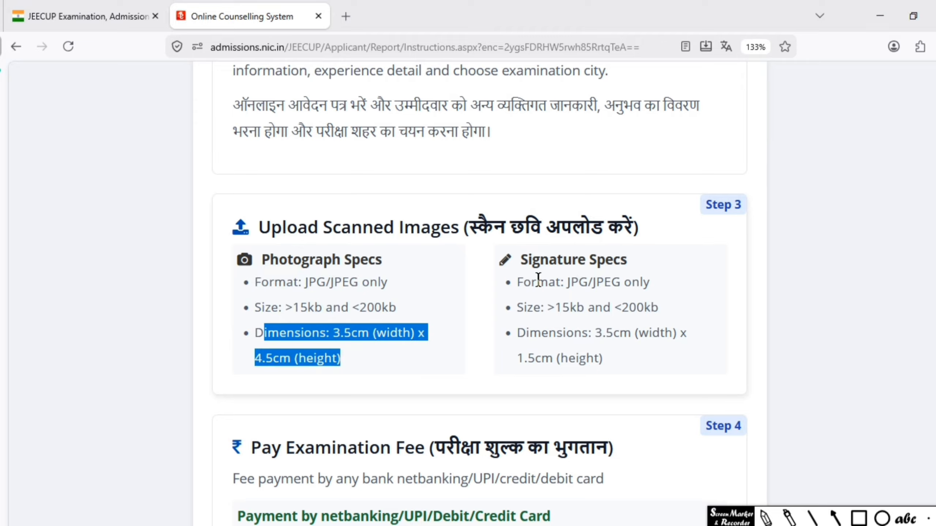
drag(517, 278, 649, 281)
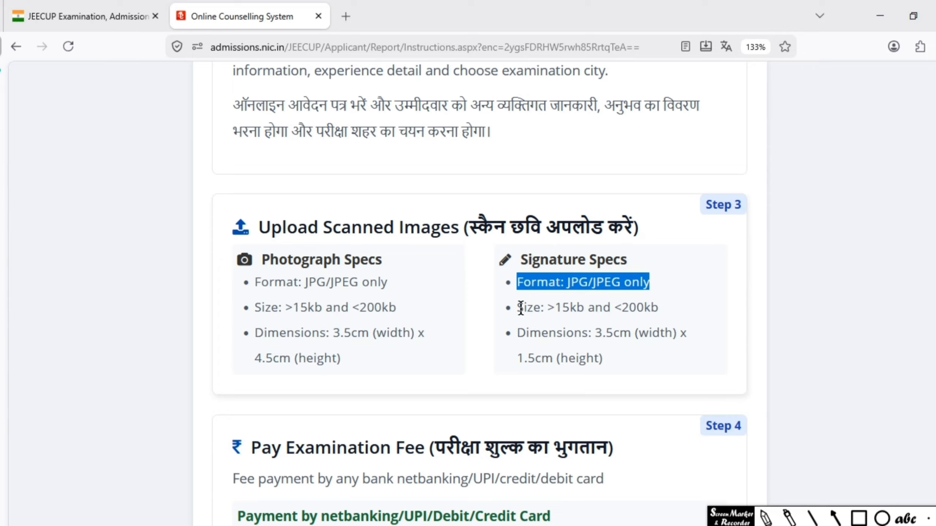
drag(520, 308, 658, 307)
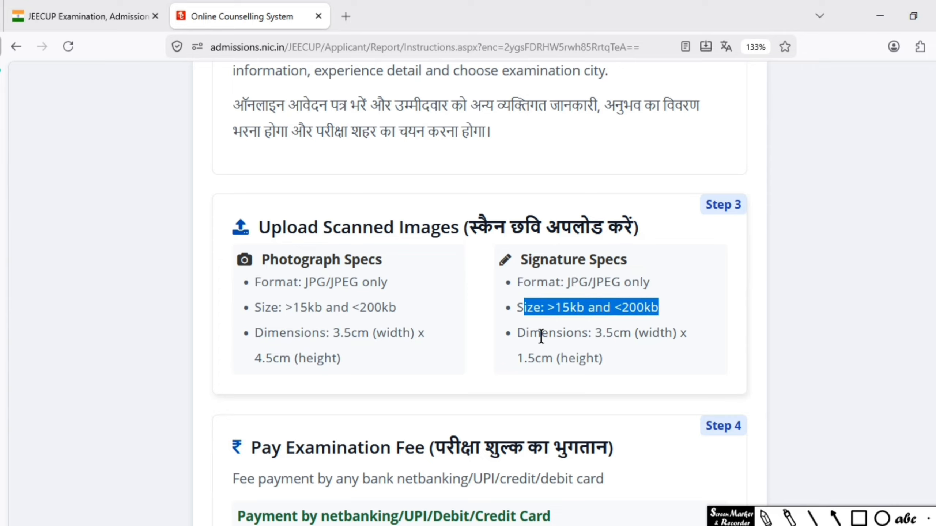
drag(540, 335, 646, 331)
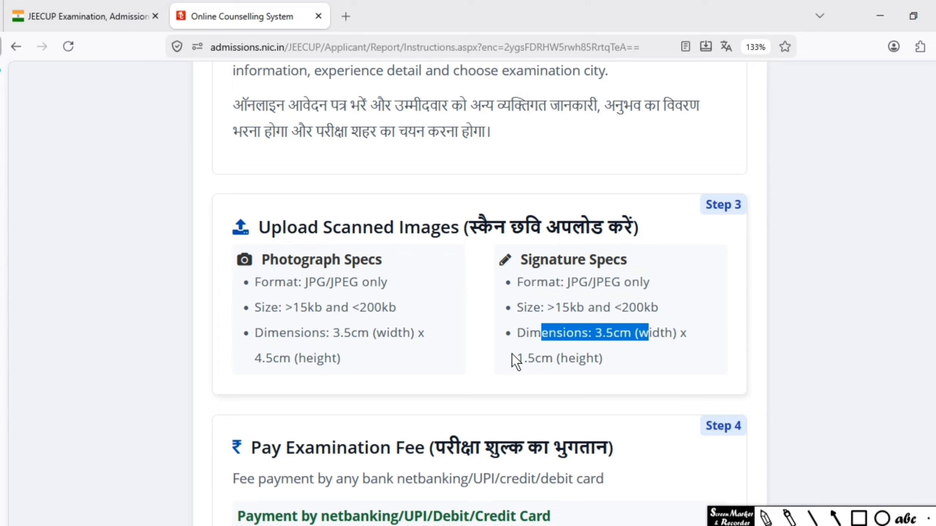
drag(513, 356, 600, 358)
scroll(585, 343, down, 4)
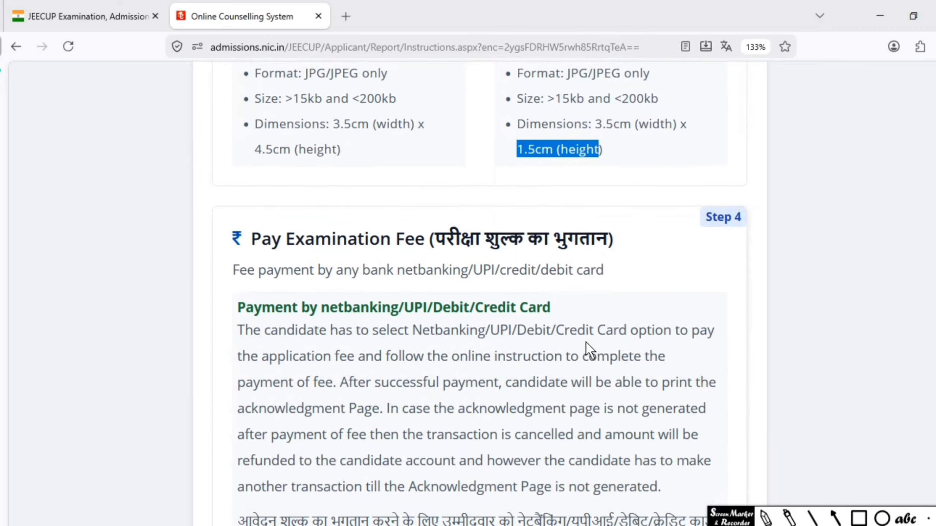
drag(465, 239, 563, 240)
scroll(373, 262, down, 4)
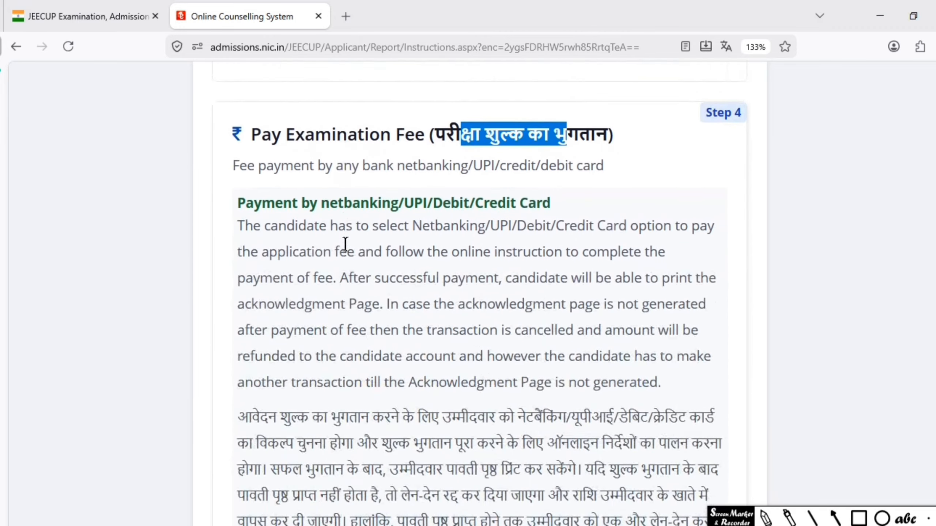
scroll(373, 263, down, 2)
drag(235, 211, 803, 188)
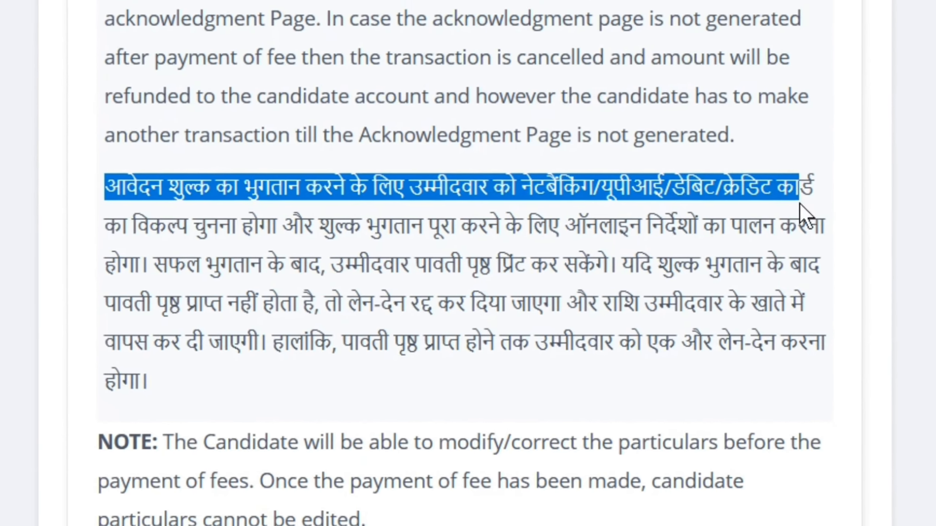
drag(114, 227, 545, 221)
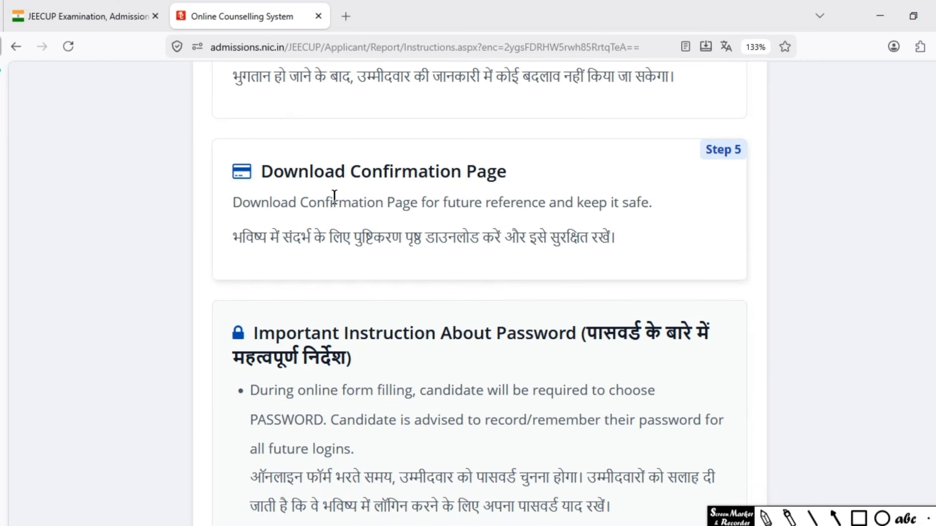
scroll(515, 196, down, 20)
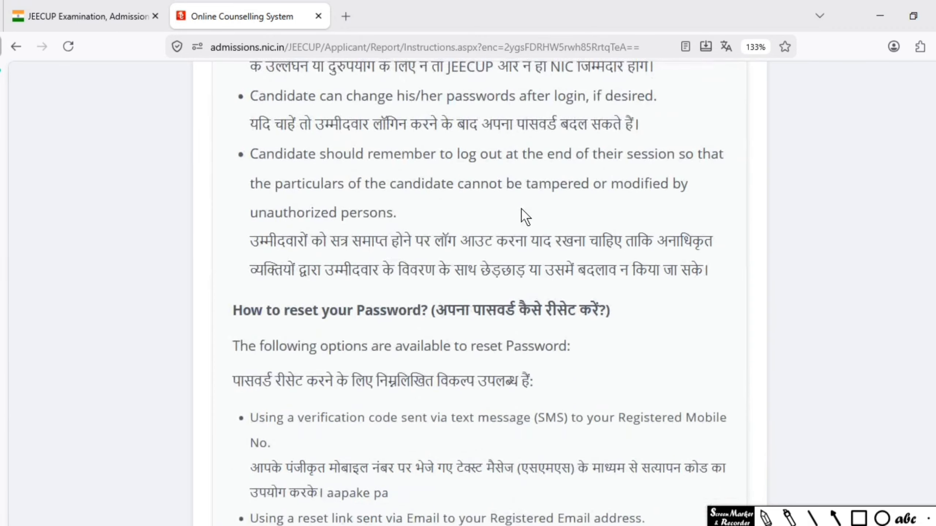
scroll(520, 209, down, 15)
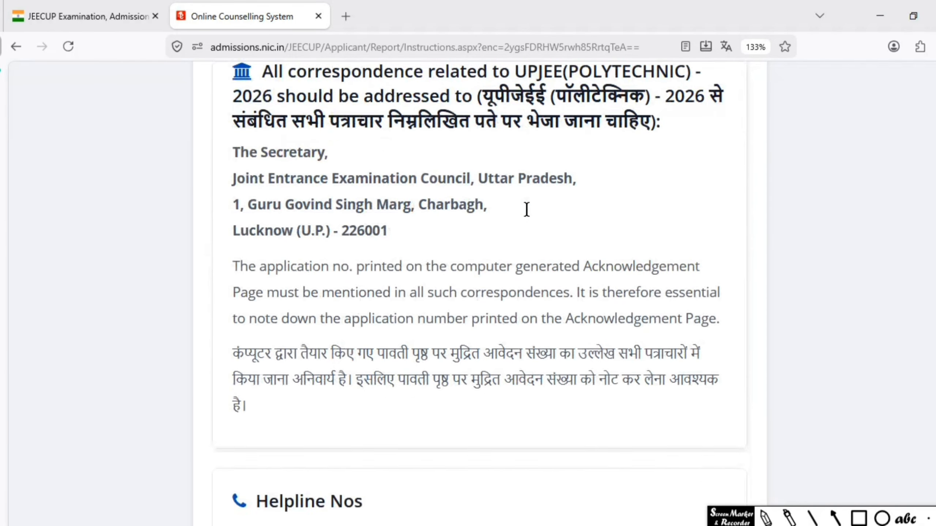
scroll(527, 209, down, 10)
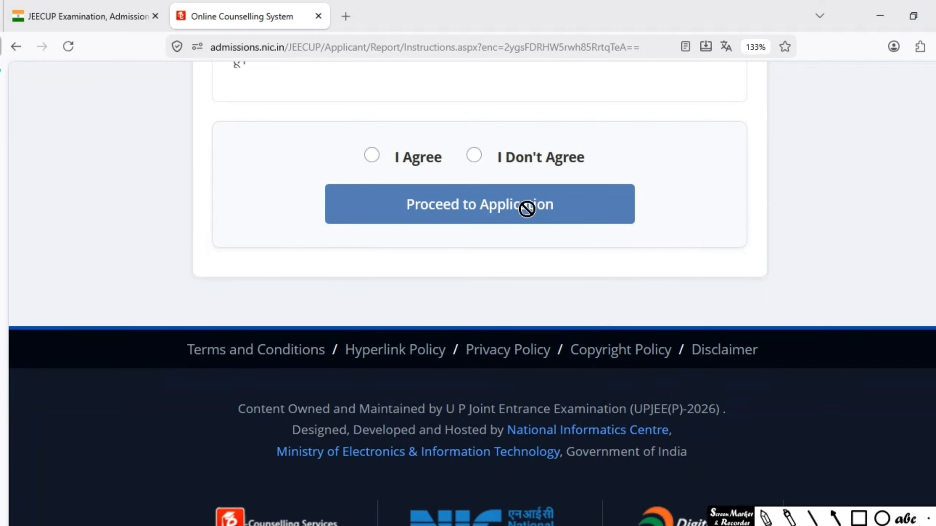
scroll(527, 215, up, 4)
scroll(527, 209, up, 1)
mouse_move(375, 242)
mouse_down()
mouse_move(445, 283)
mouse_move(471, 273)
mouse_move(466, 279)
mouse_move(536, 314)
mouse_move(573, 316)
mouse_up()
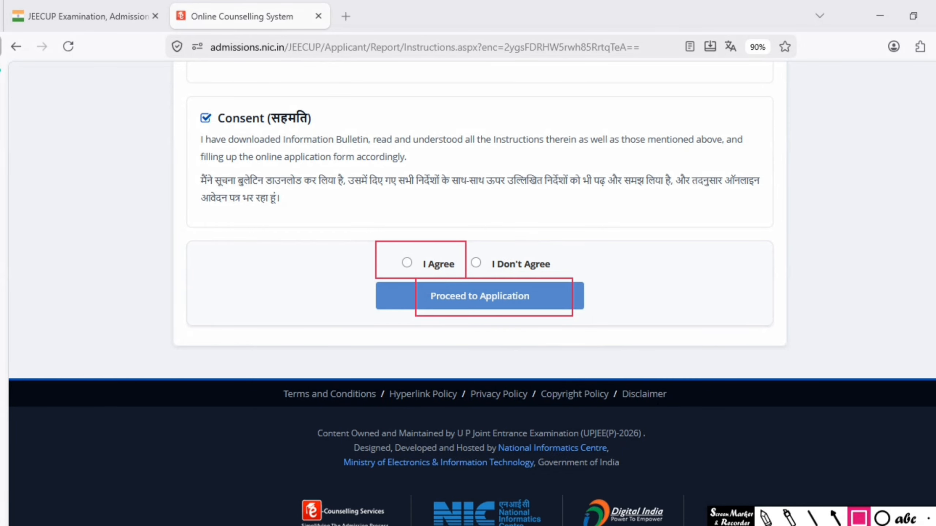
key(Escape)
key(Escape)
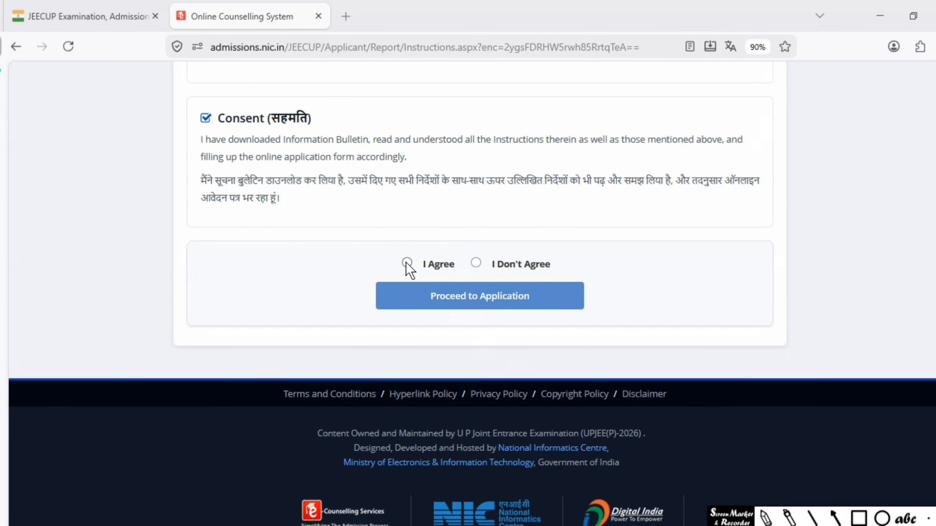
click(406, 263)
Step: Open the consent form and confirm Father Name, Date of Birth and Gender
click(424, 297)
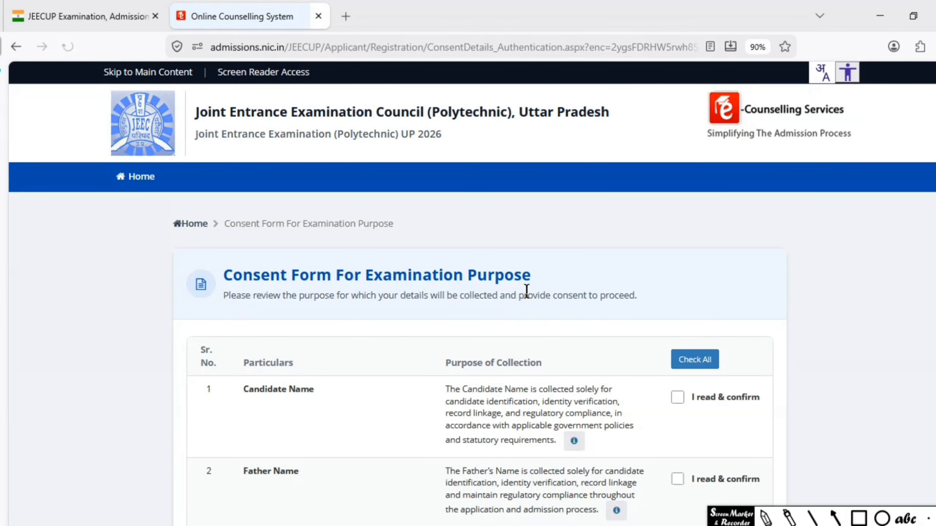
scroll(523, 291, down, 3)
drag(243, 254, 359, 258)
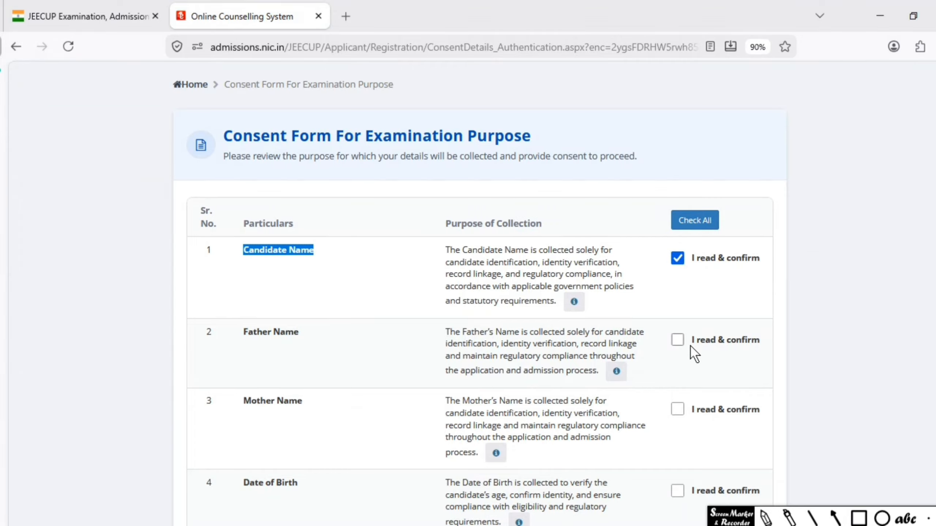
click(677, 340)
scroll(685, 414, down, 2)
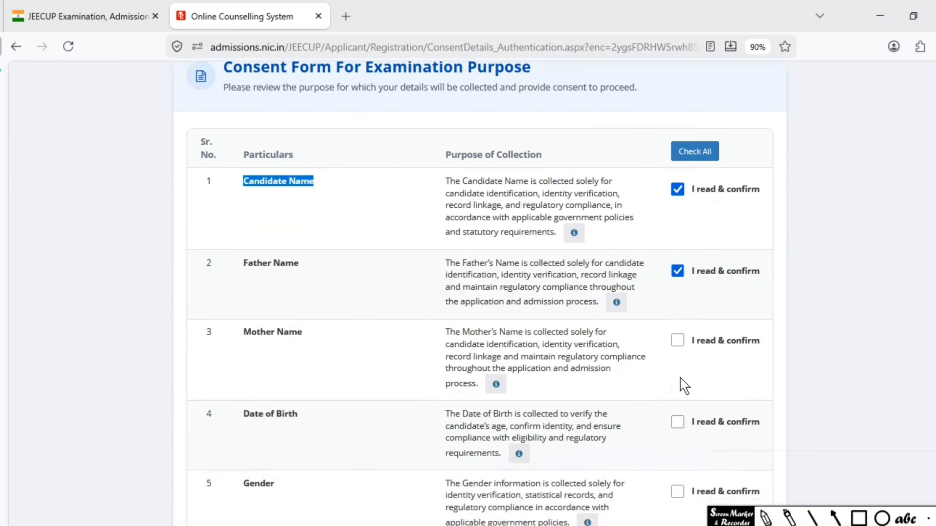
scroll(663, 348, down, 4)
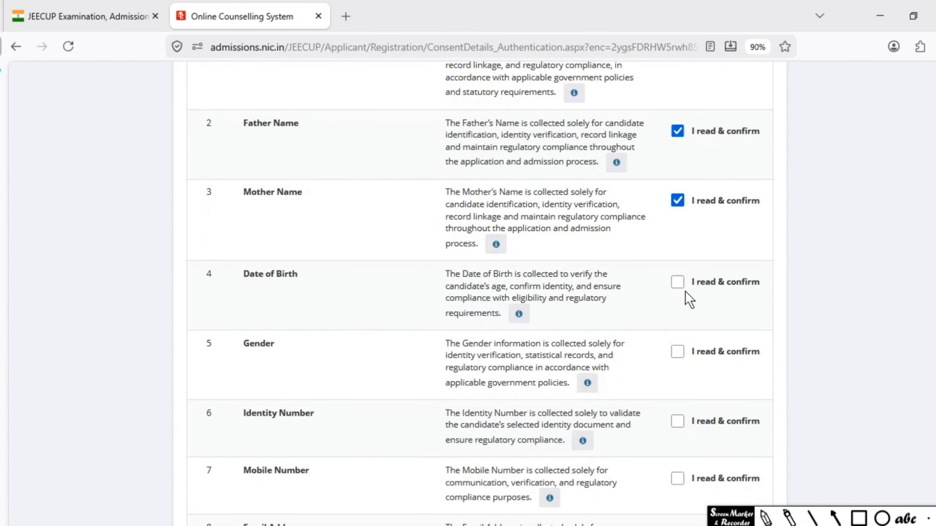
click(677, 282)
click(678, 351)
Step: Confirm Mobile Number, Email Address and the service provider data-sharing consent
scroll(680, 428, down, 2)
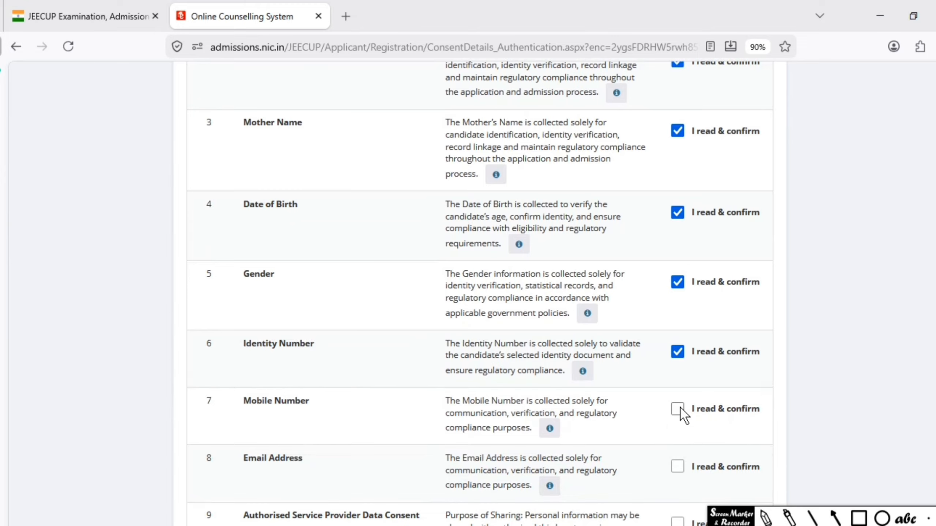
click(677, 409)
click(677, 467)
scroll(674, 413, down, 6)
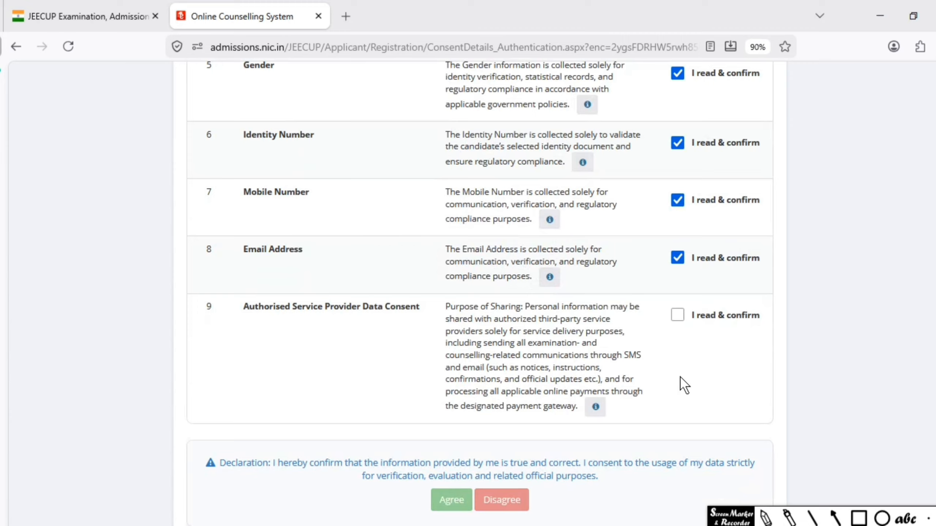
click(676, 316)
scroll(576, 409, down, 2)
scroll(564, 389, up, 8)
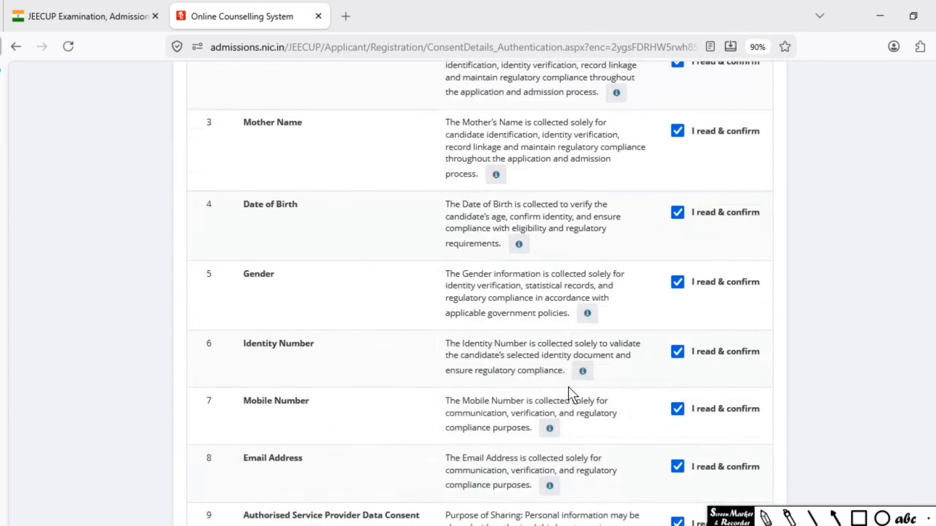
scroll(637, 390, down, 8)
Step: Agree to the consent declaration and confirm saving with Yes
key(ctrl+plus)
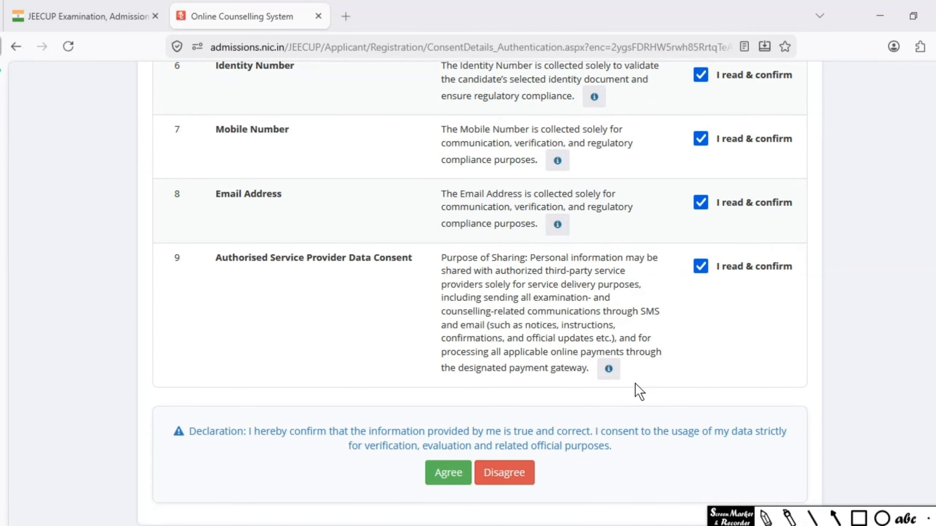
scroll(635, 384, down, 2)
scroll(634, 358, down, 4)
click(856, 519)
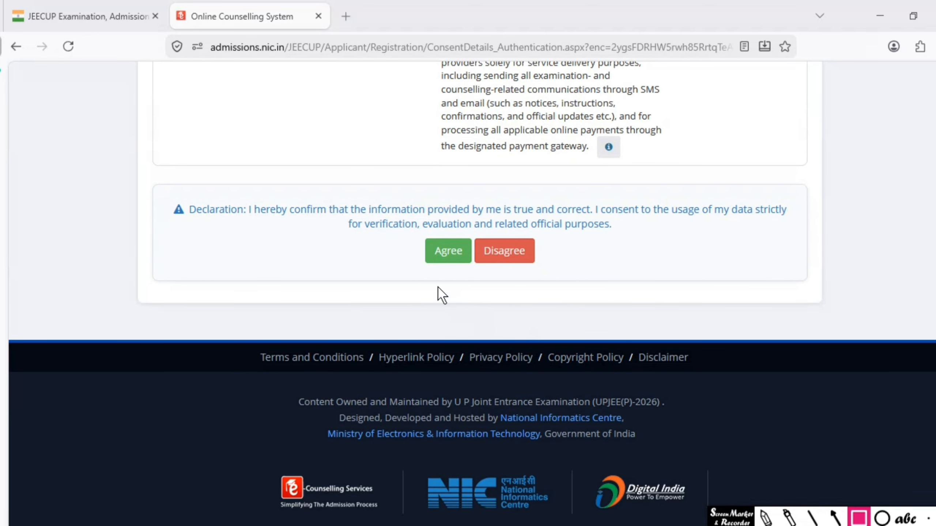
drag(447, 258, 477, 281)
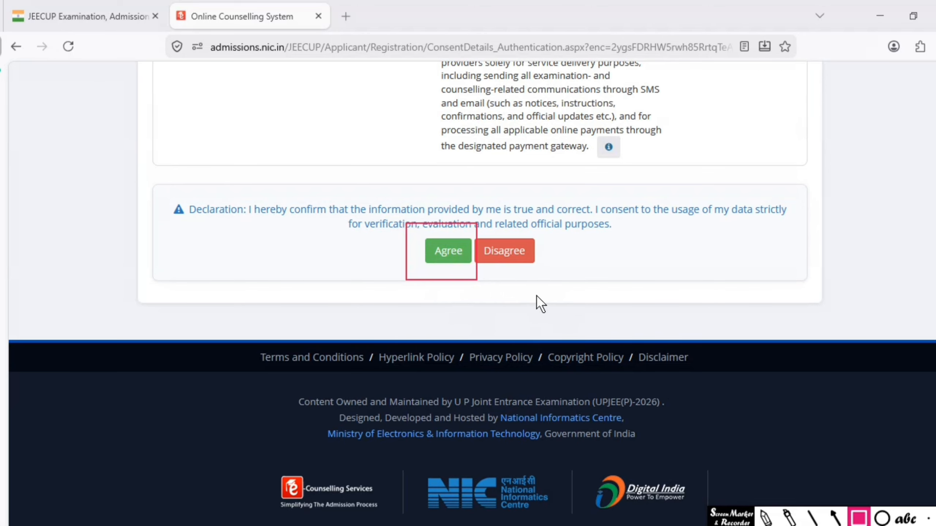
click(448, 250)
click(459, 319)
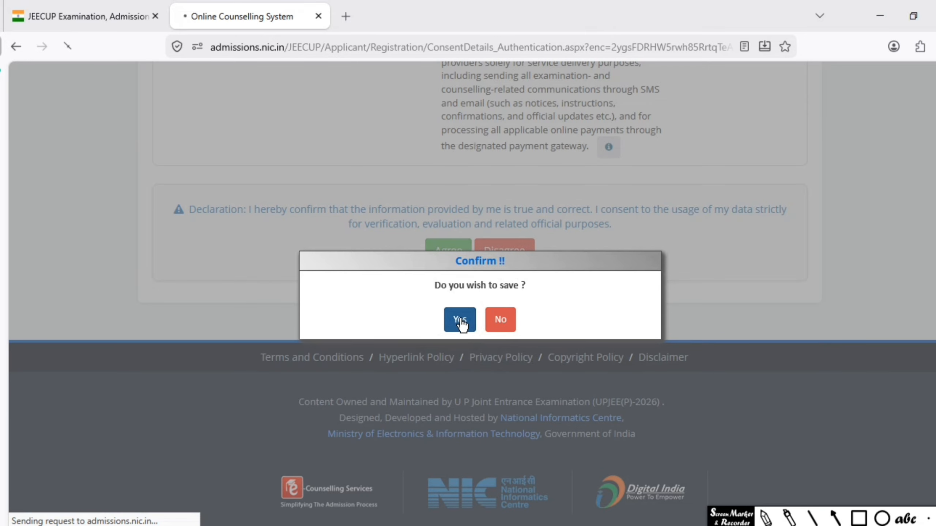
scroll(284, 239, down, 4)
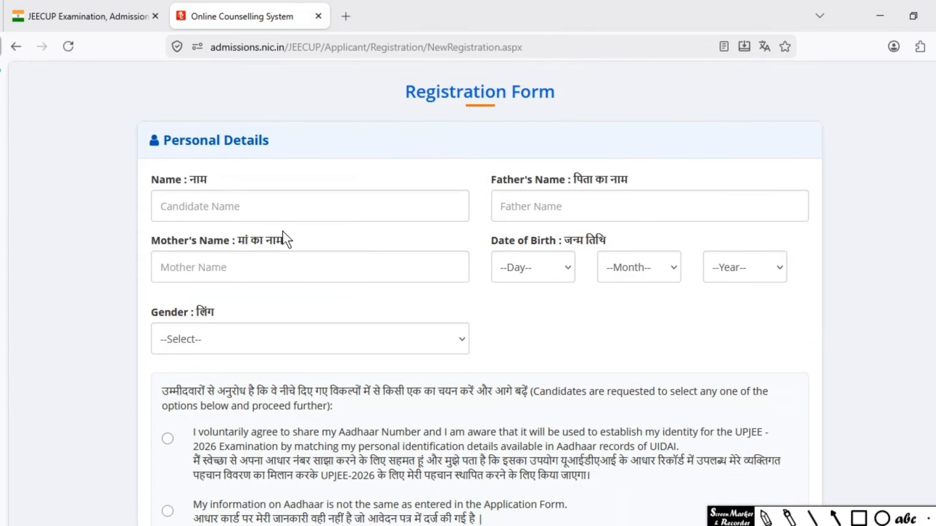
click(201, 202)
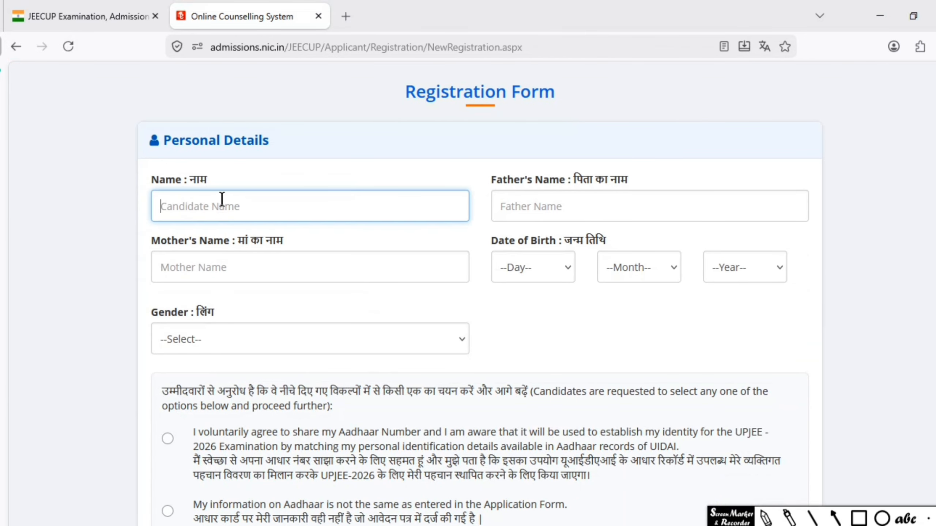
scroll(689, 365, down, 2)
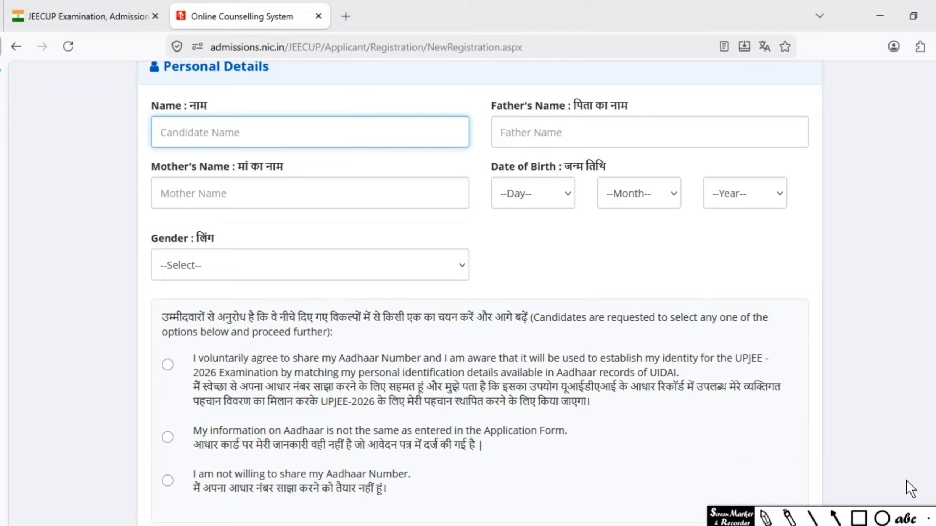
click(858, 518)
drag(131, 94, 288, 143)
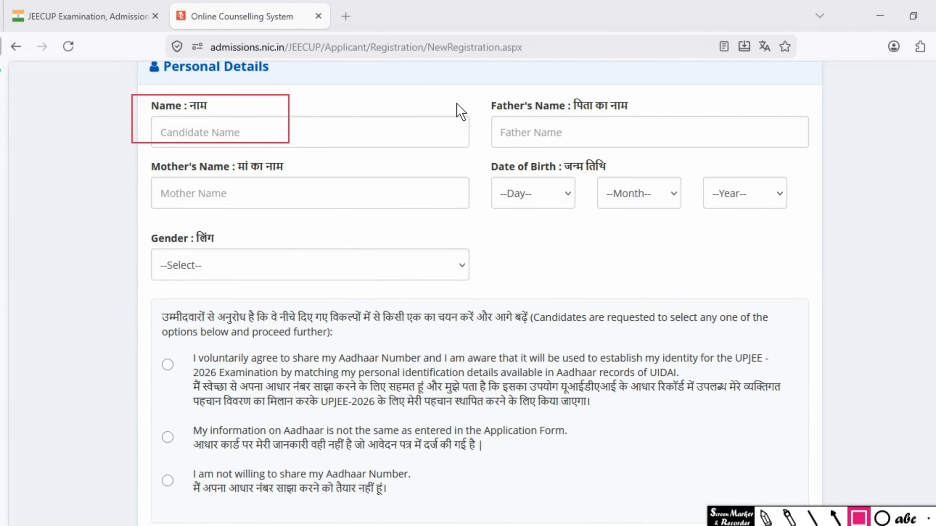
mouse_move(478, 92)
mouse_down()
mouse_move(669, 148)
mouse_move(668, 139)
mouse_up()
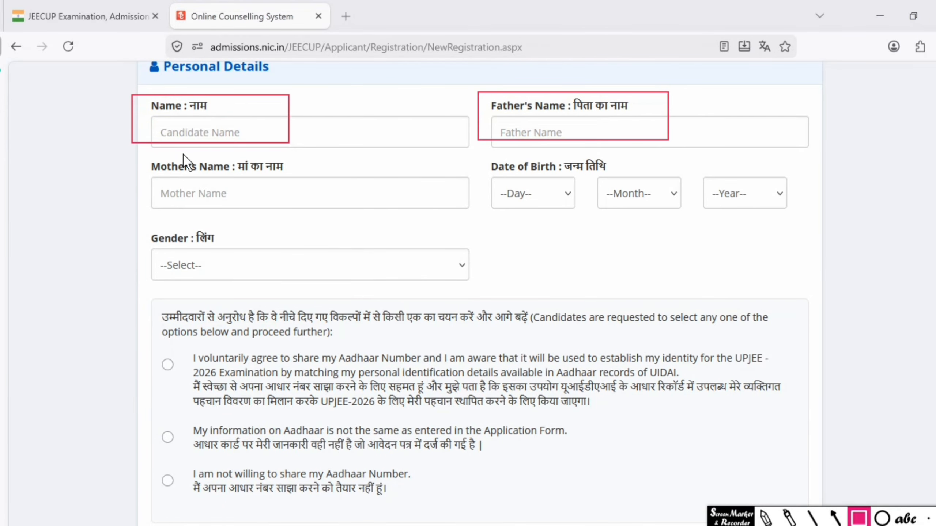
drag(144, 165, 316, 220)
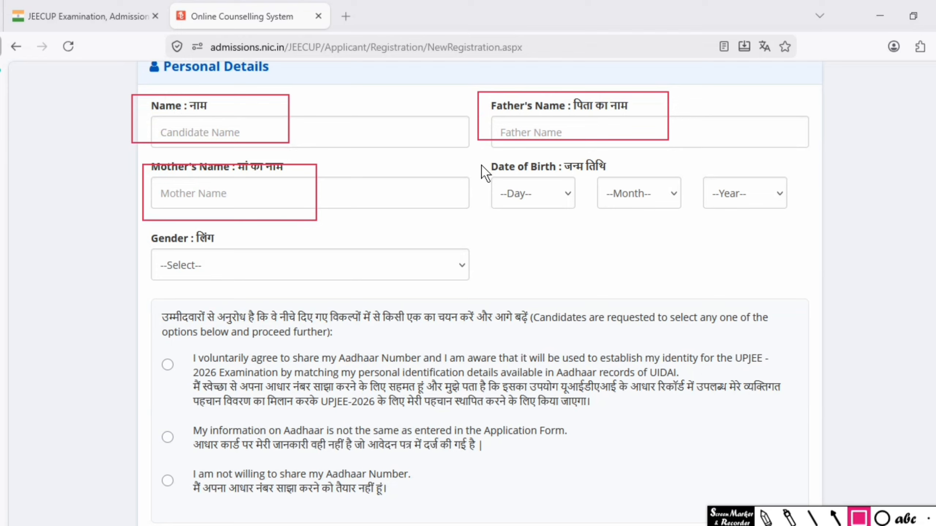
mouse_move(481, 164)
mouse_down()
mouse_move(591, 244)
mouse_move(592, 220)
mouse_up()
mouse_move(599, 164)
mouse_down()
mouse_move(674, 245)
mouse_move(665, 226)
mouse_up()
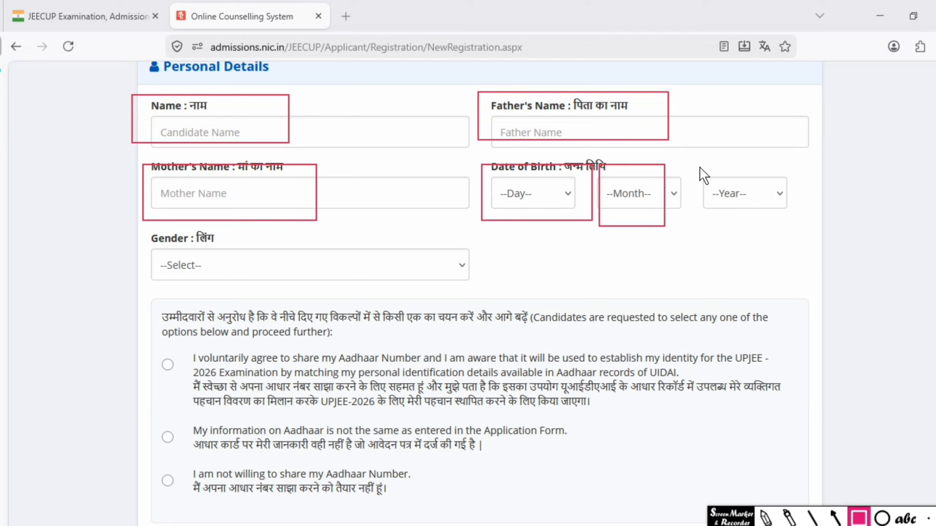
drag(700, 167, 783, 223)
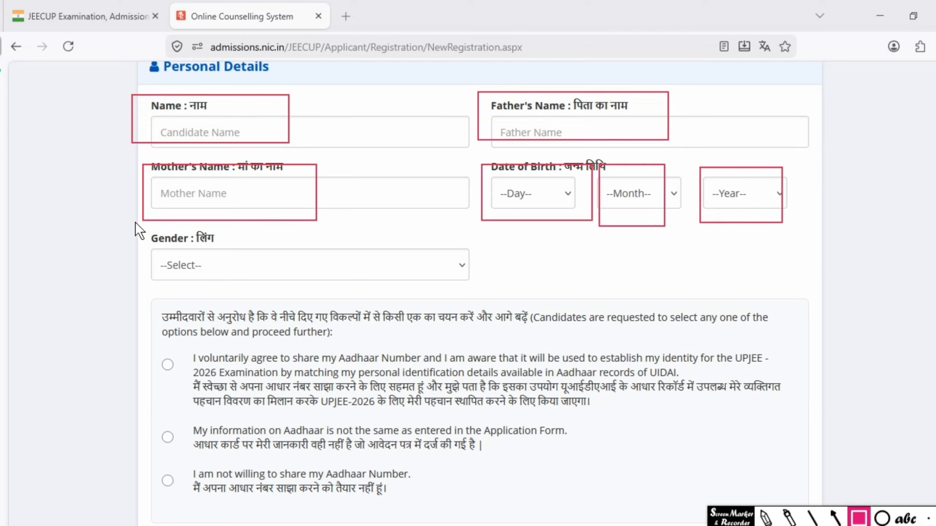
drag(147, 232, 292, 288)
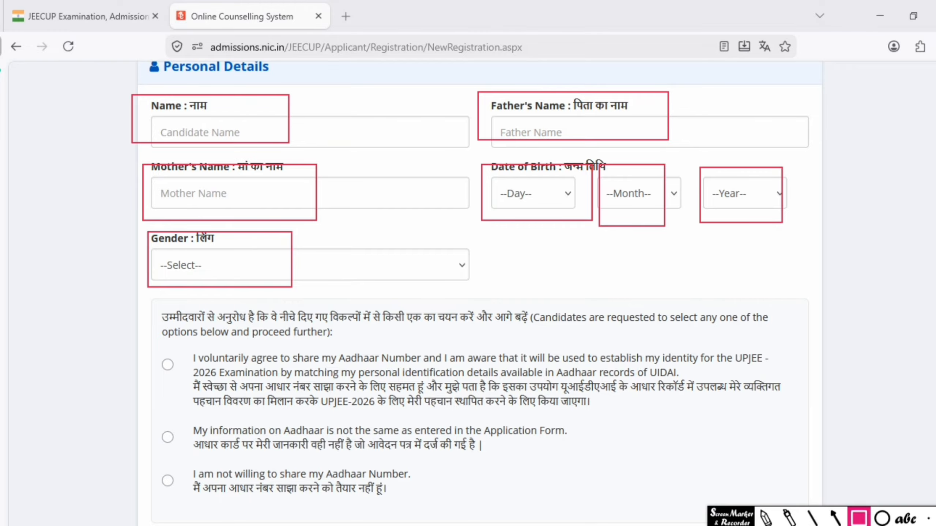
key(Escape)
Step: Read the Hindi Aadhaar consent text at 110% zoom and select the second option, Aadhaar details differ
scroll(548, 338, down, 3)
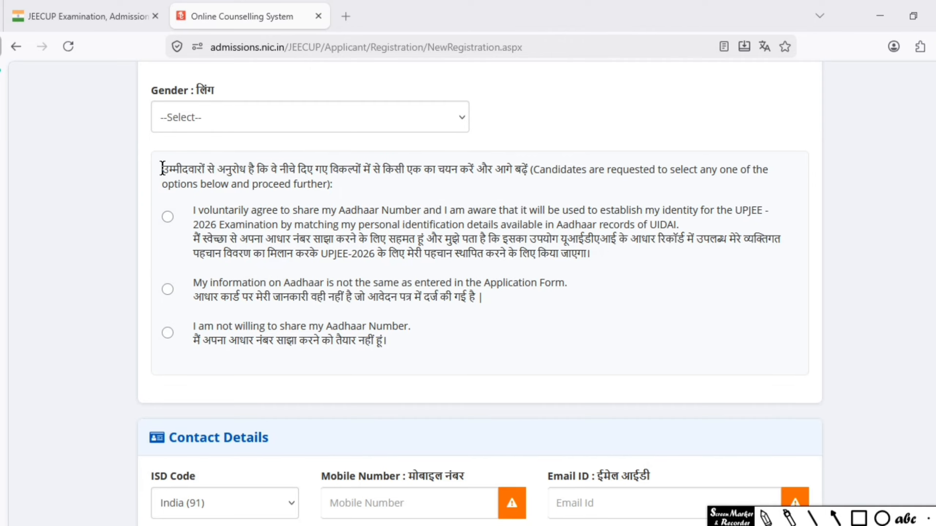
drag(162, 169, 785, 182)
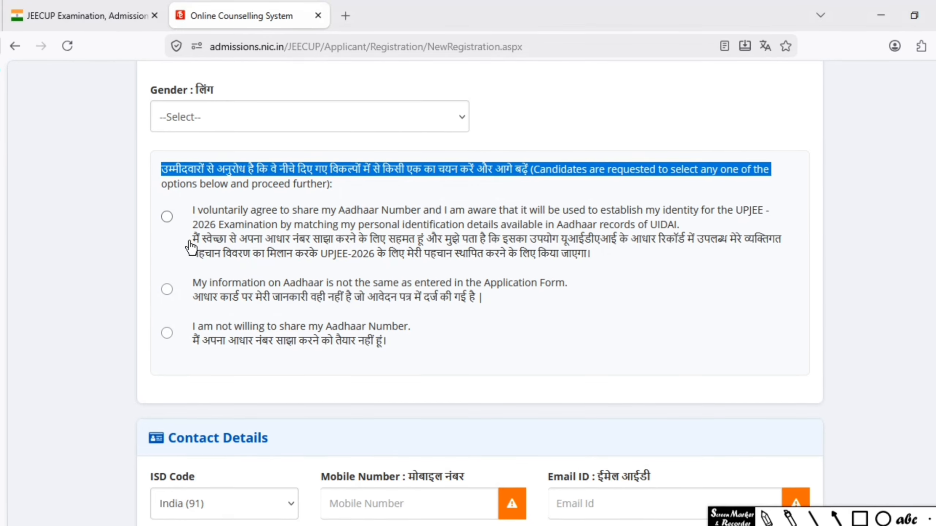
drag(190, 240, 495, 246)
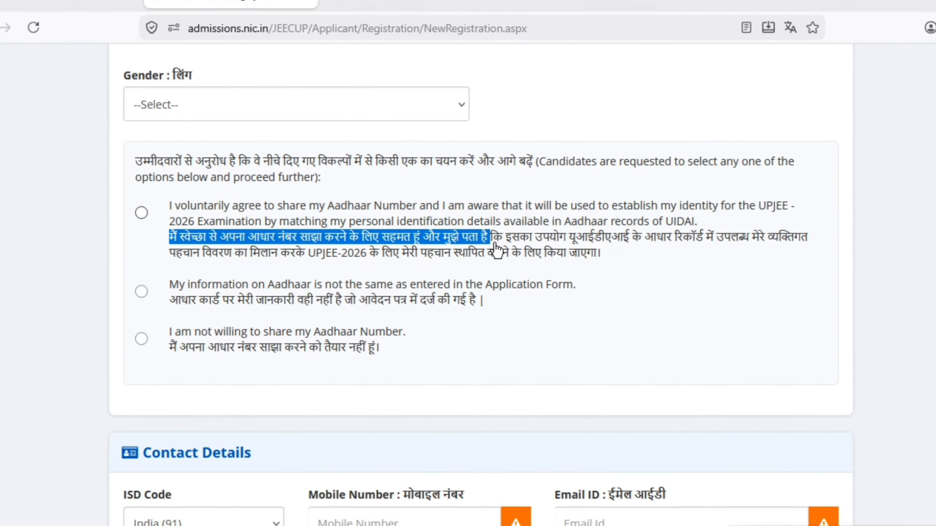
key(ctrl+plus)
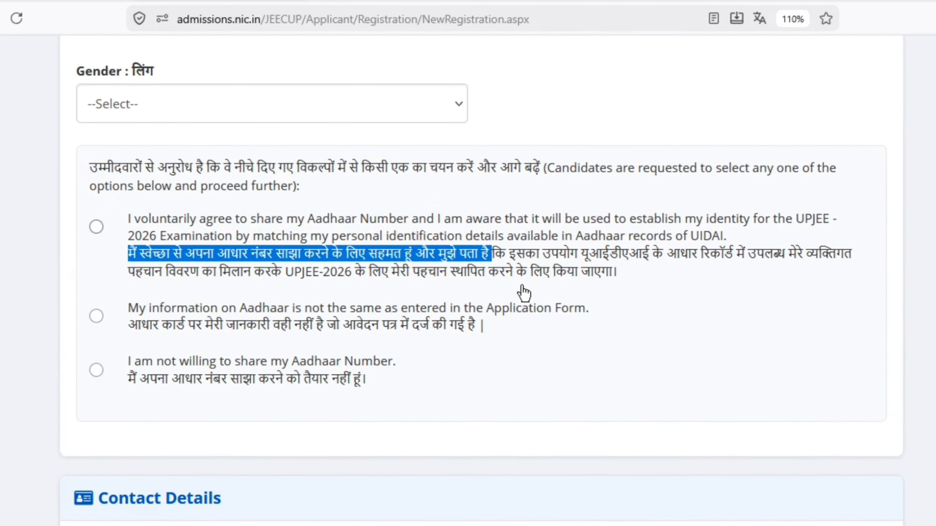
drag(539, 252, 792, 251)
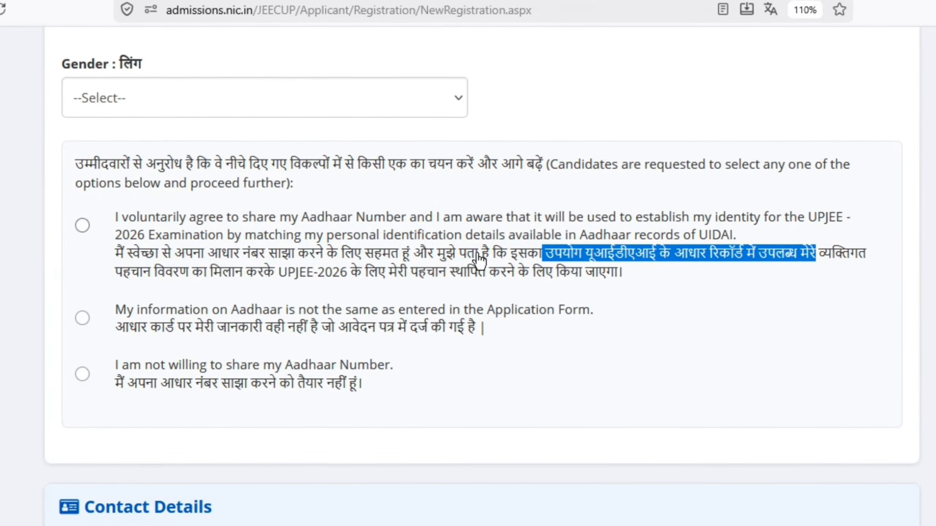
drag(133, 272, 626, 277)
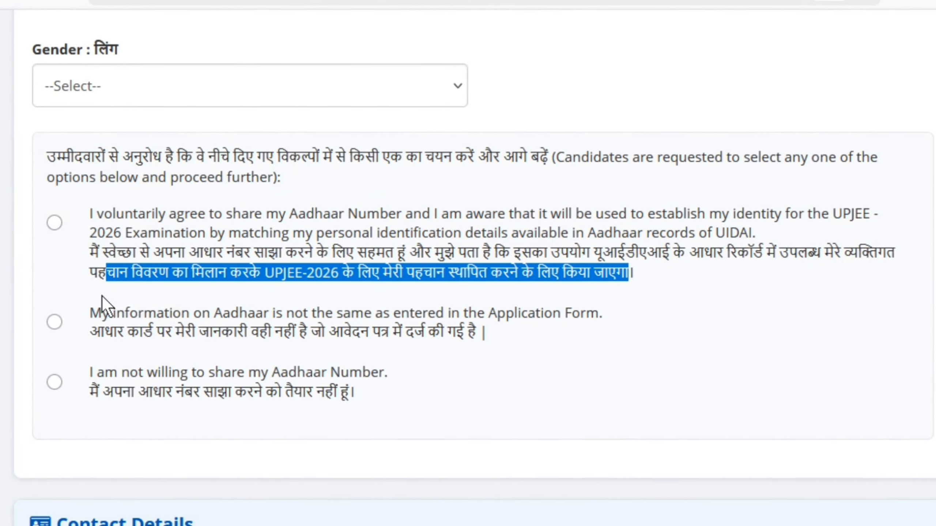
drag(70, 334, 484, 354)
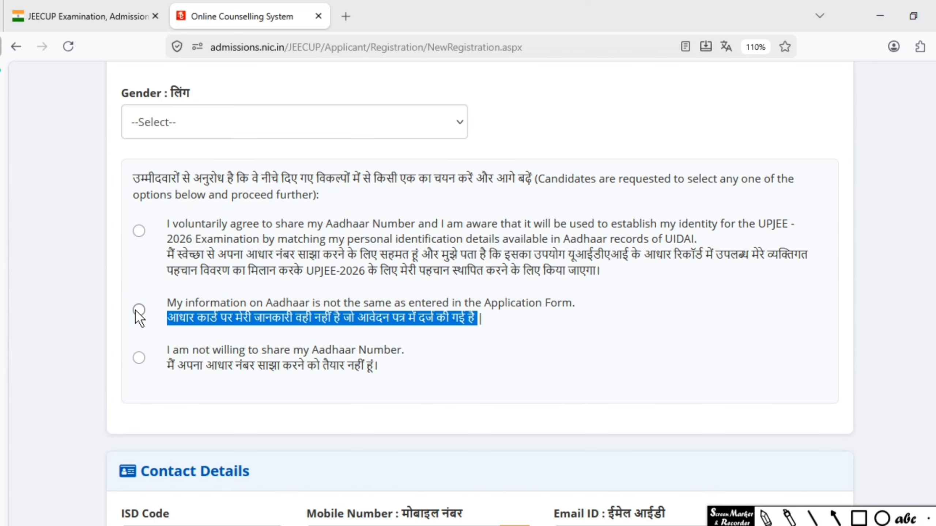
click(7, 328)
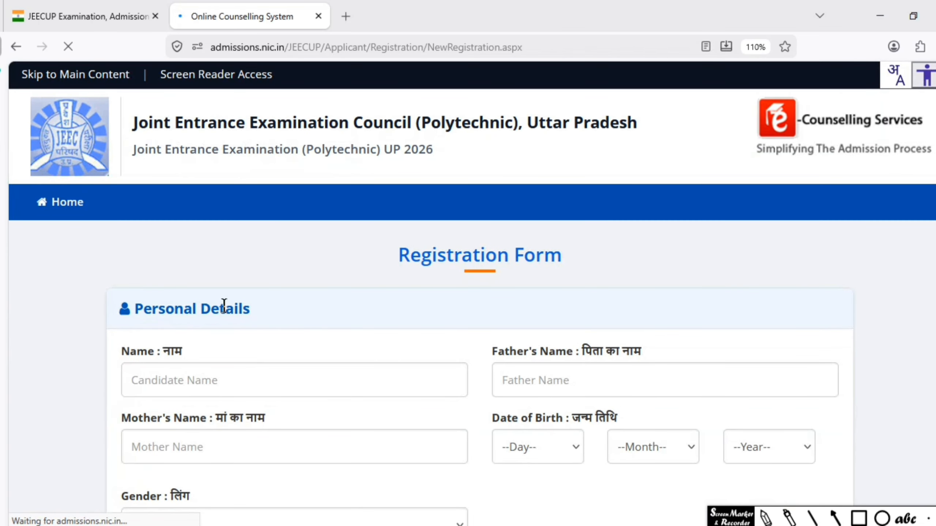
Step: Review the Identity Type dropdown options and close it without choosing
scroll(227, 312, down, 10)
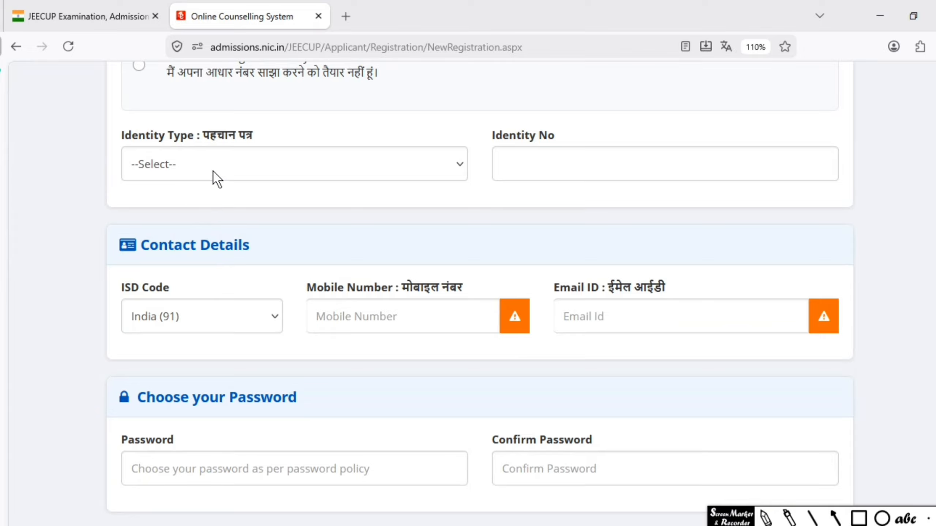
scroll(216, 177, up, 5)
click(195, 336)
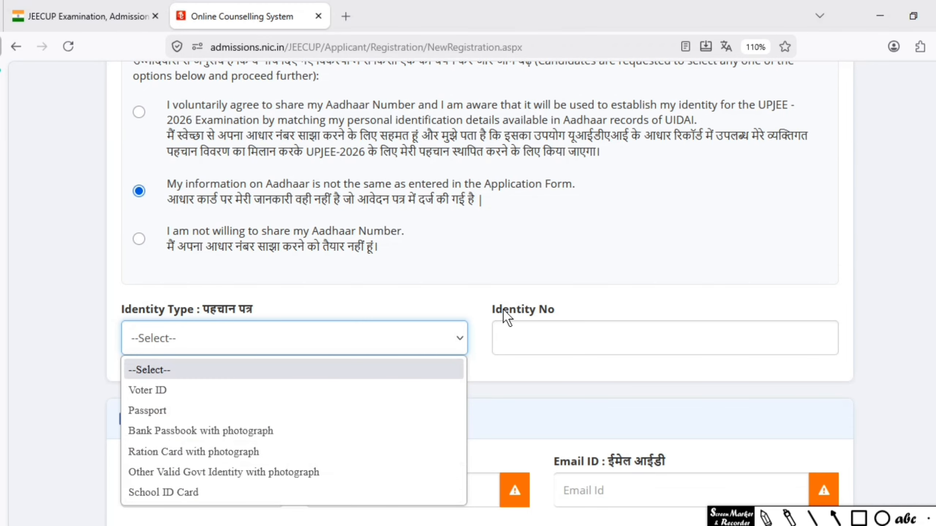
click(501, 326)
click(521, 344)
Step: Select the first Aadhaar consent option so an Aadhaar Number field appears
scroll(521, 344, down, 2)
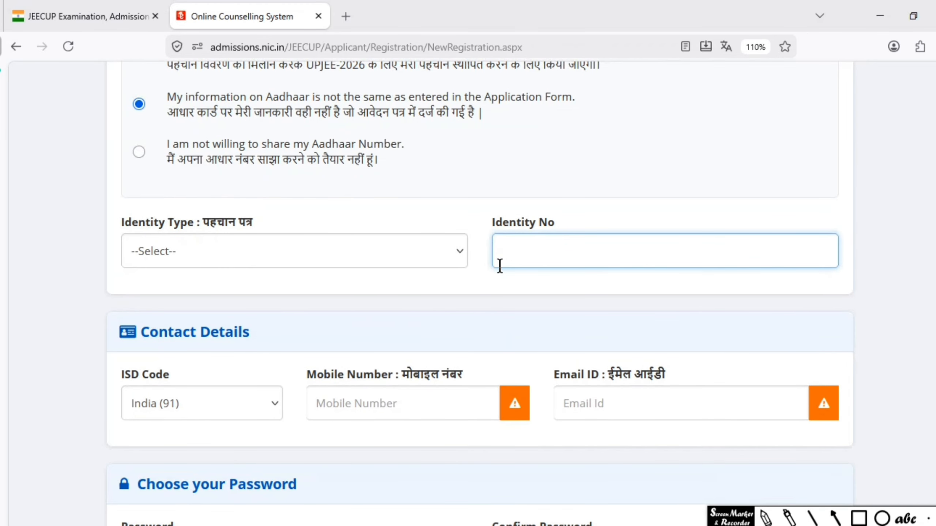
scroll(143, 212, up, 4)
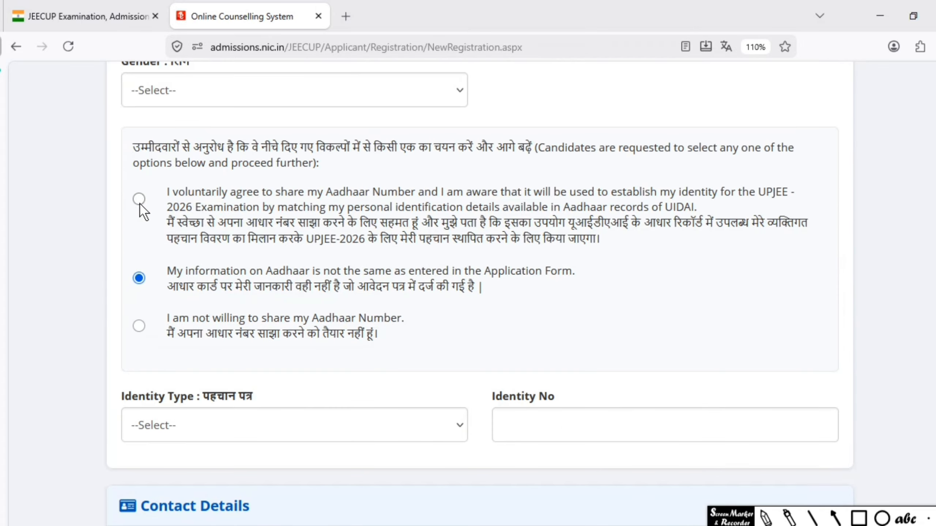
click(140, 201)
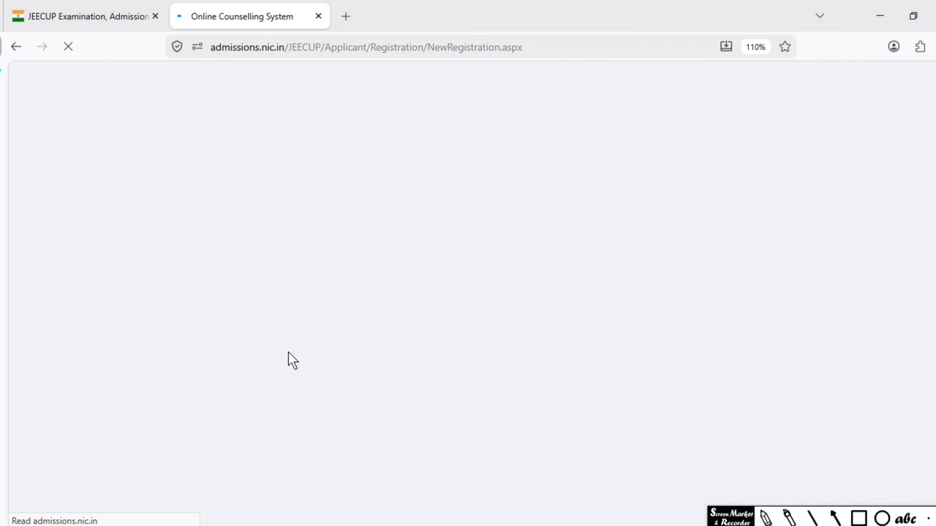
scroll(293, 352, down, 2)
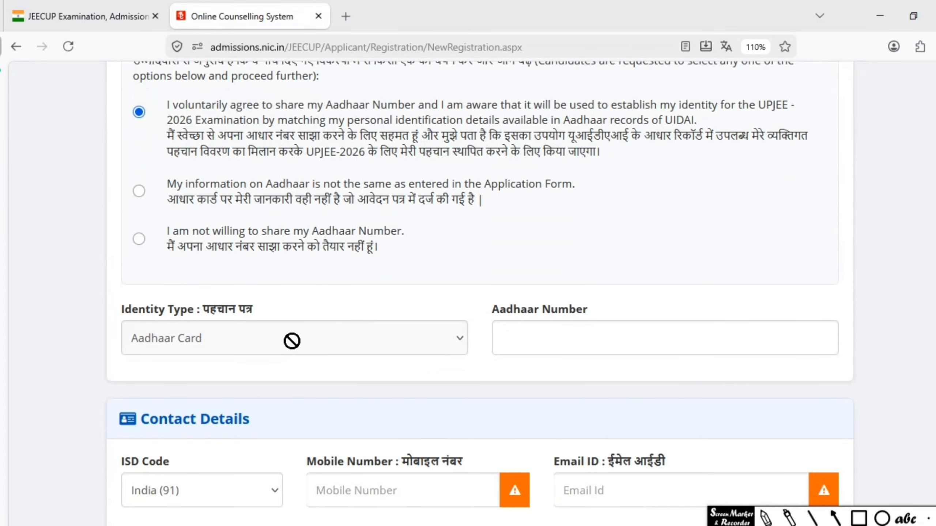
scroll(291, 339, up, 2)
click(537, 427)
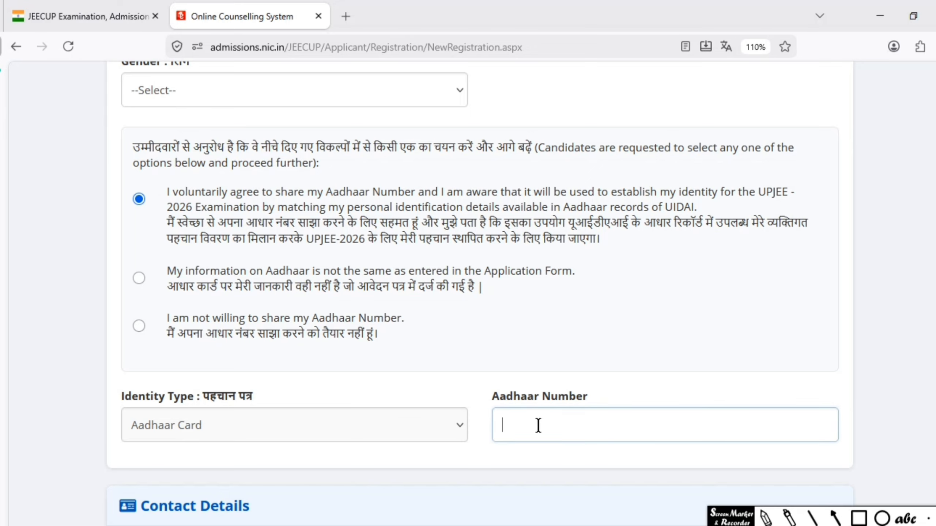
scroll(518, 387, down, 2)
scroll(518, 376, down, 6)
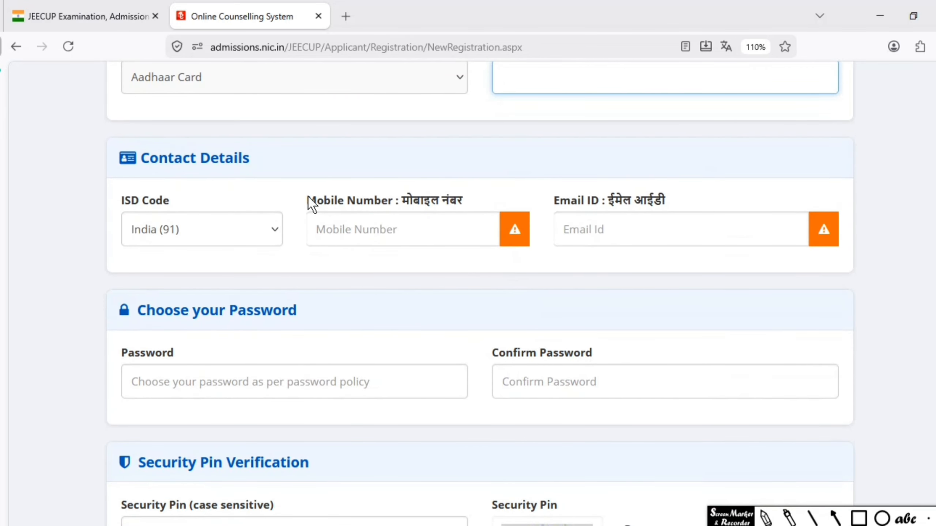
drag(309, 201, 427, 207)
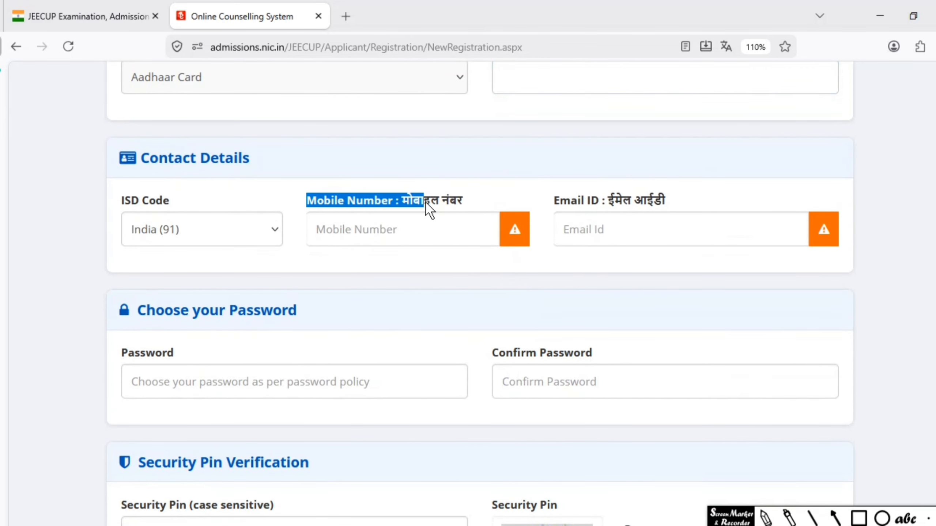
click(368, 228)
drag(447, 228, 122, 249)
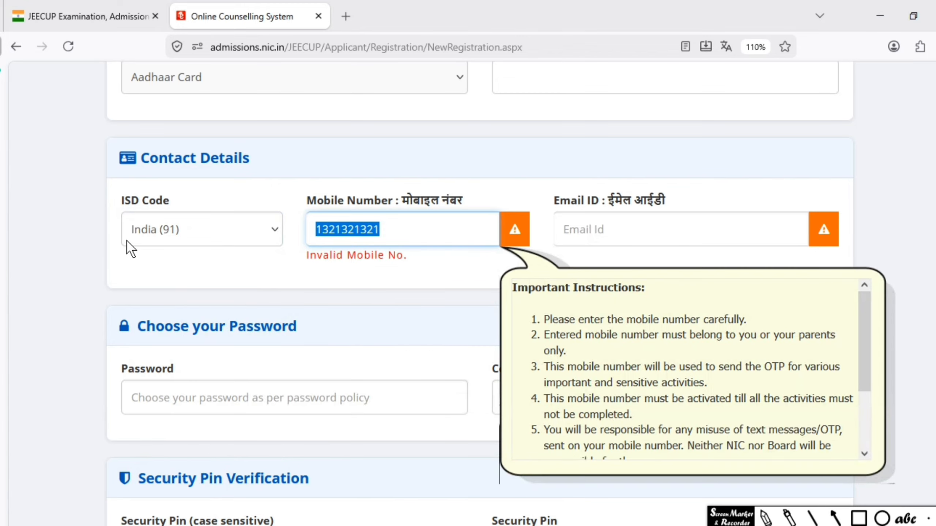
key(BackSpace)
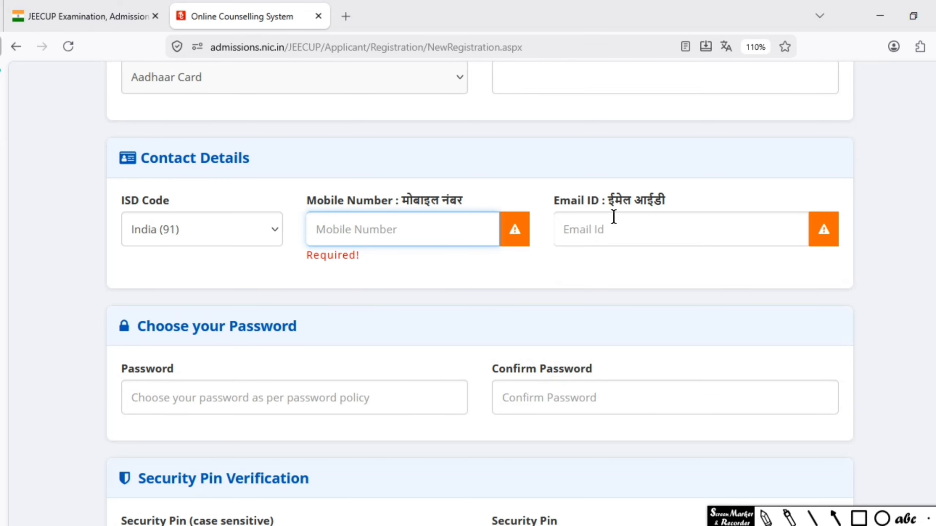
drag(665, 201, 636, 202)
click(585, 227)
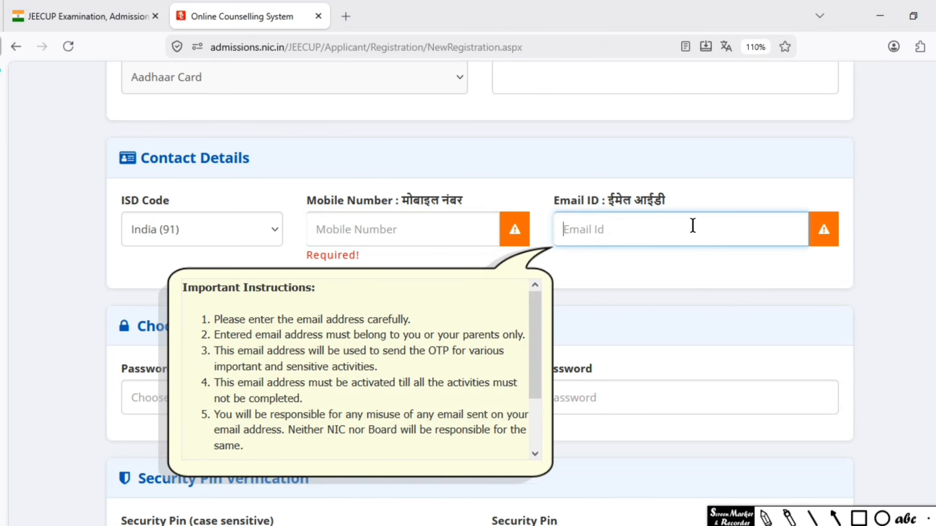
click(620, 280)
Step: Enter the account password and repeat it in Confirm Password
scroll(329, 291, down, 2)
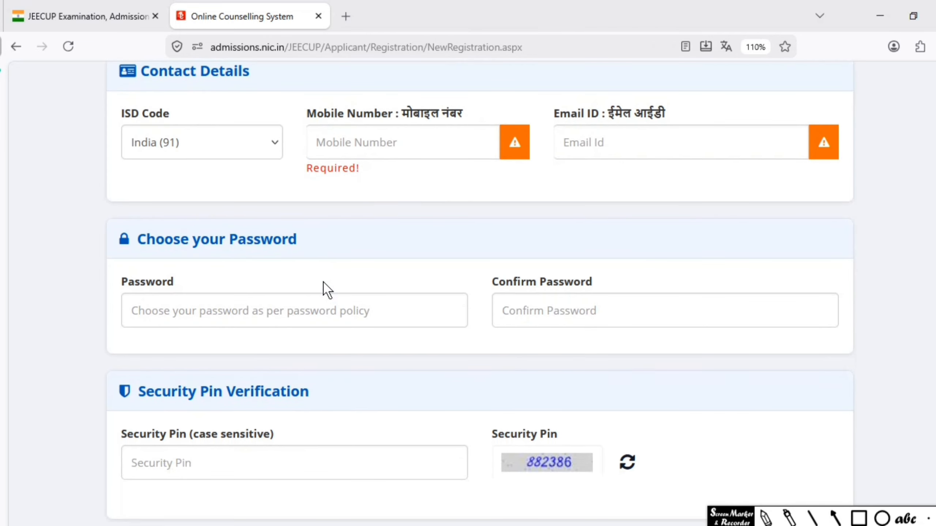
drag(120, 278, 170, 288)
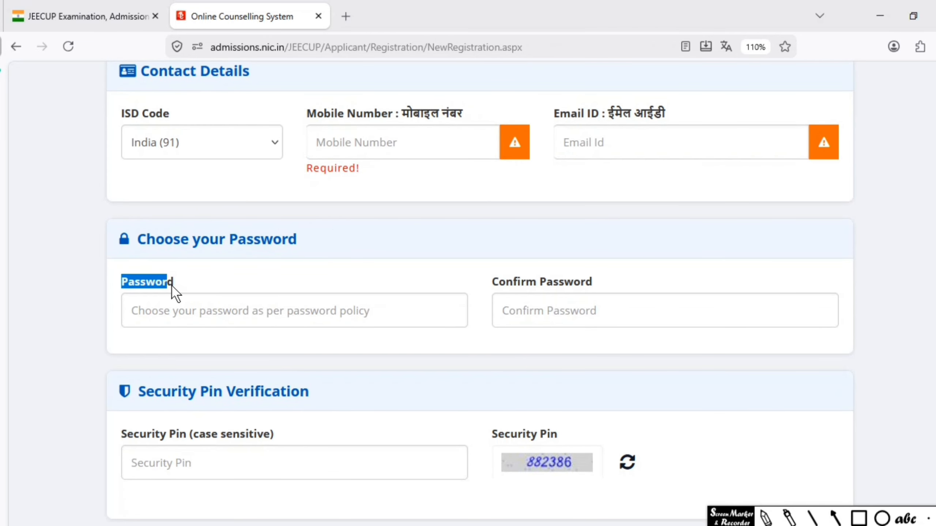
click(158, 309)
scroll(221, 299, down, 4)
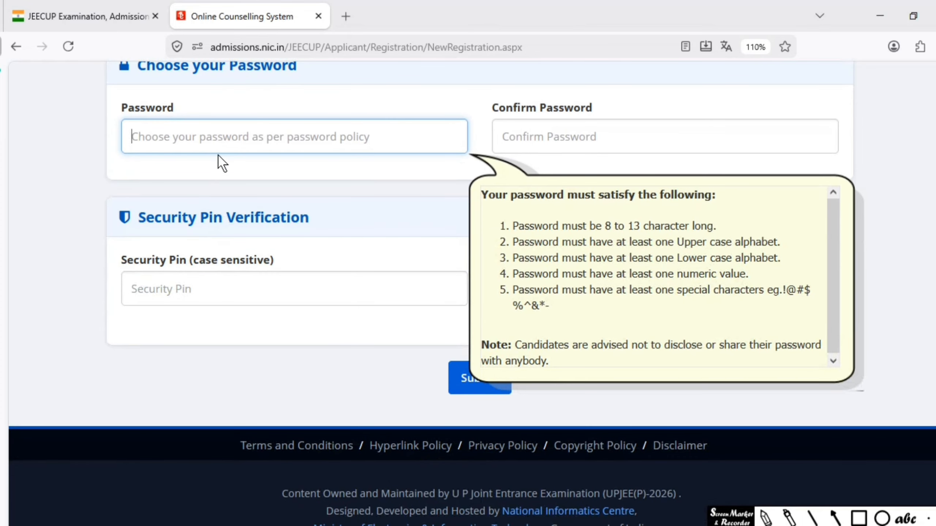
click(222, 141)
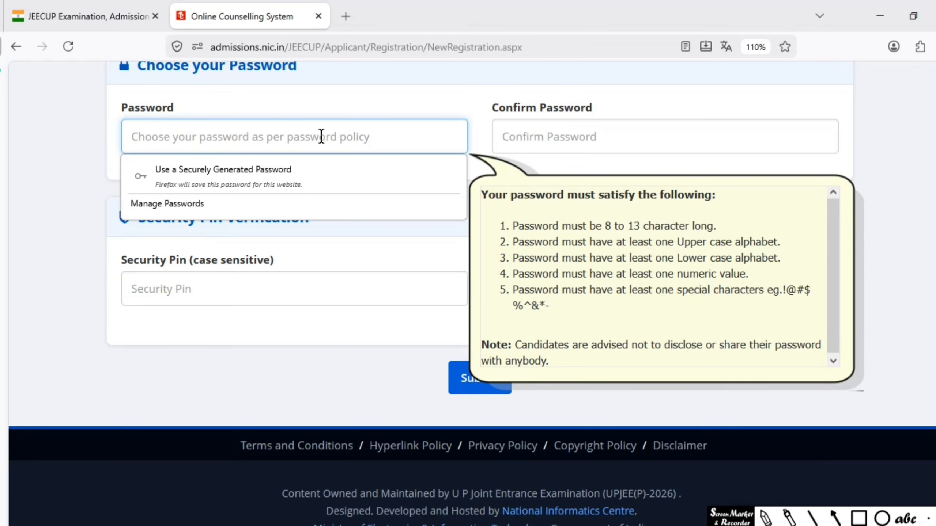
drag(494, 107, 578, 122)
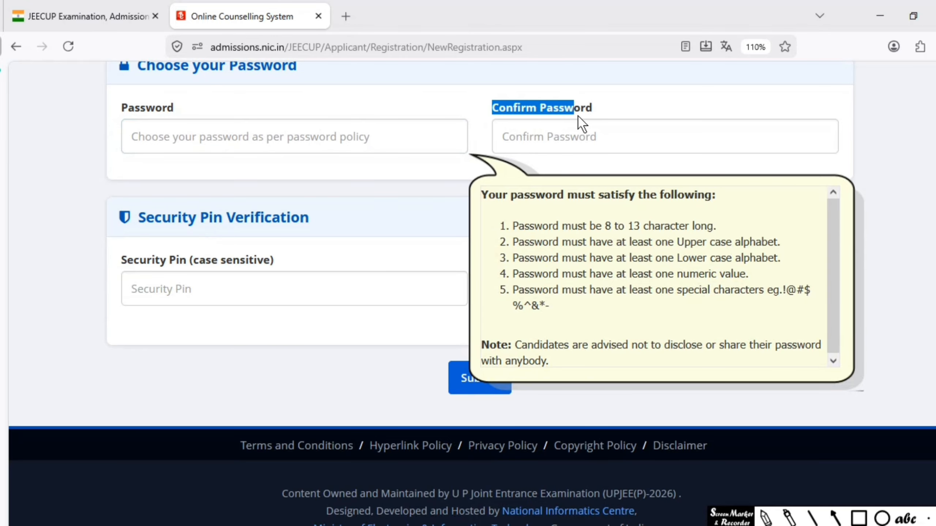
click(558, 136)
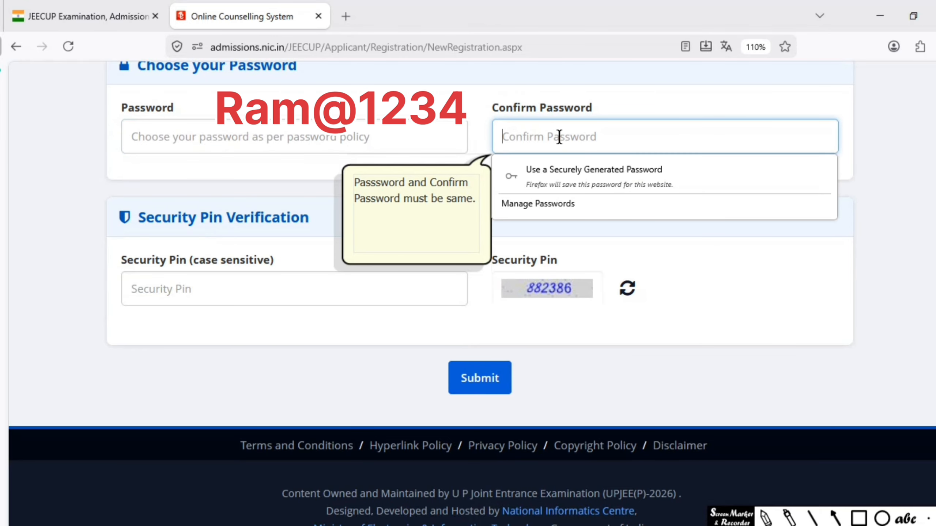
click(580, 352)
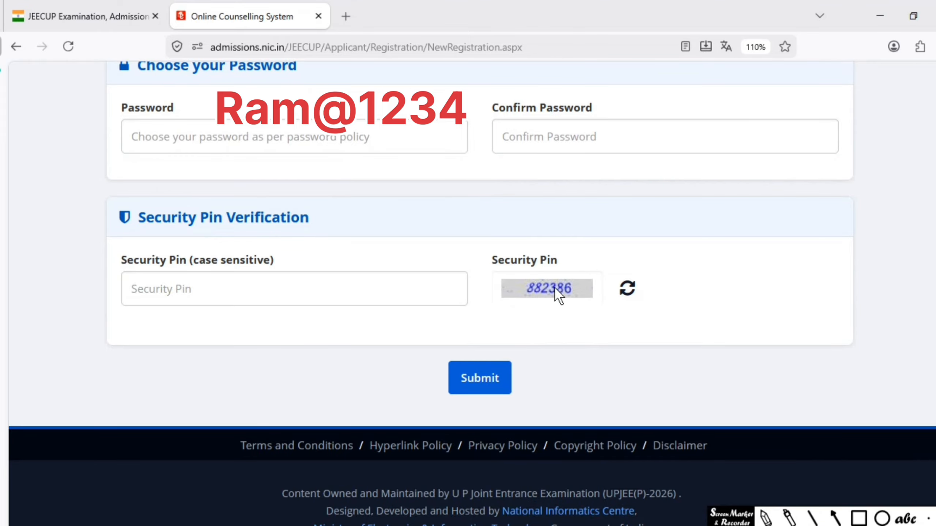
Step: Enter the security pin and submit the registration form, confirming with Yes
click(256, 289)
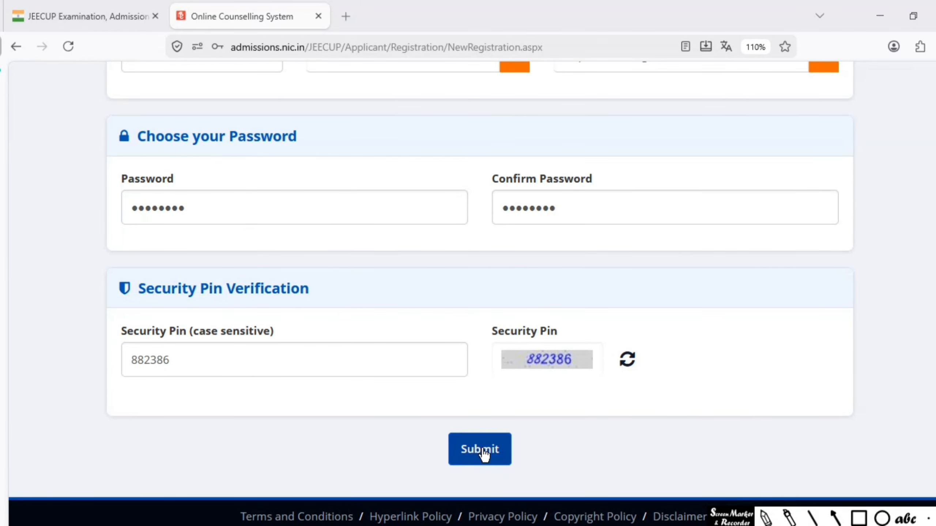
click(481, 451)
click(454, 332)
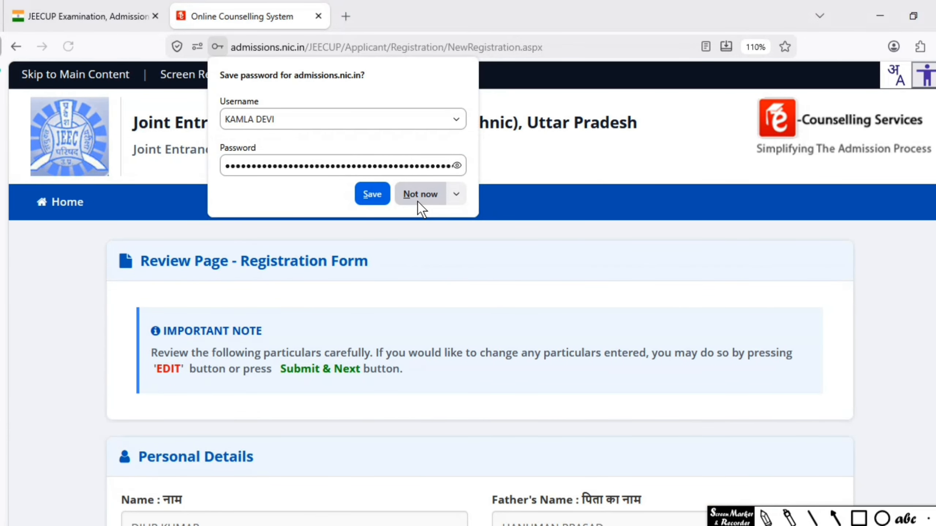
Step: Decline saving the password, run Verify Aadhar, and acknowledge the verified-successfully message
click(420, 195)
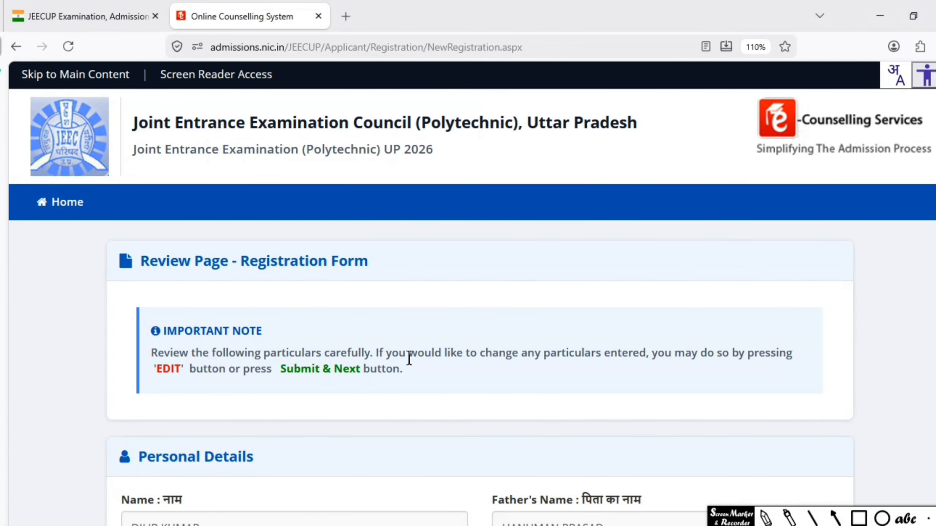
scroll(408, 357, down, 5)
scroll(323, 247, down, 15)
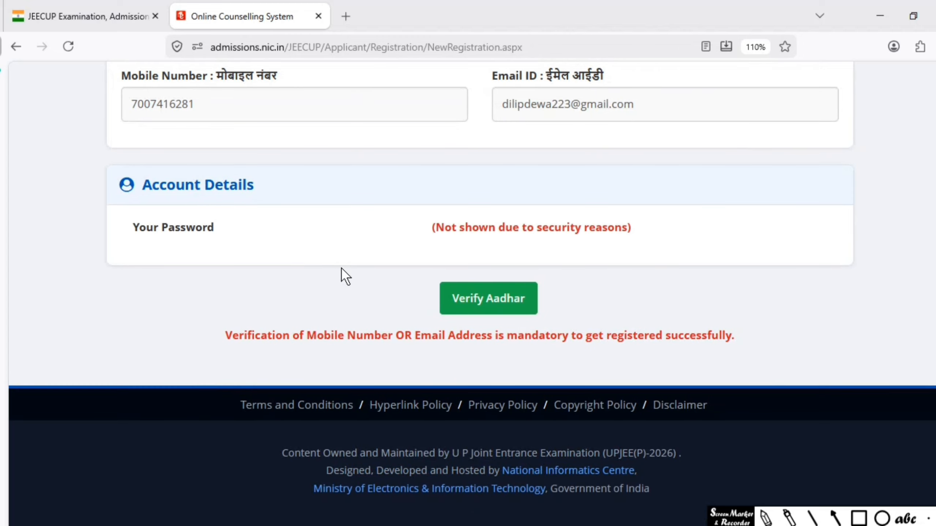
scroll(560, 293, down, 3)
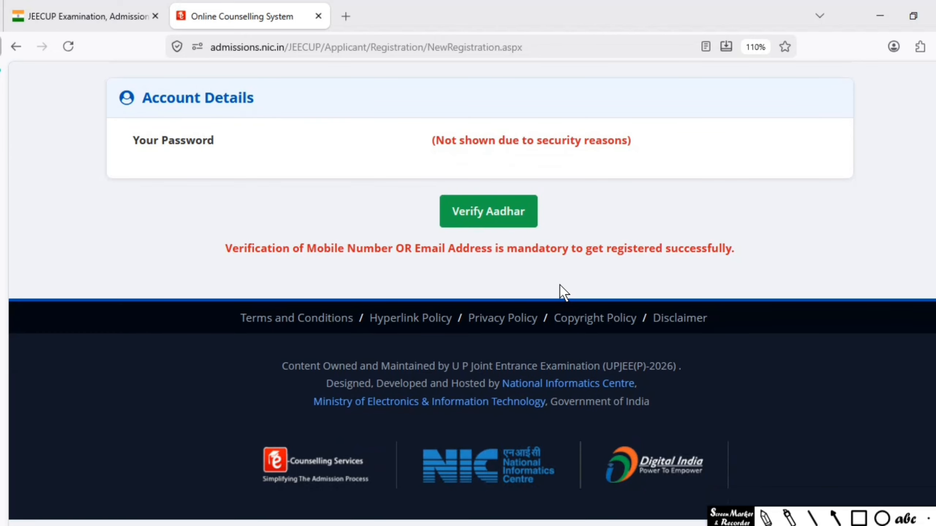
click(483, 217)
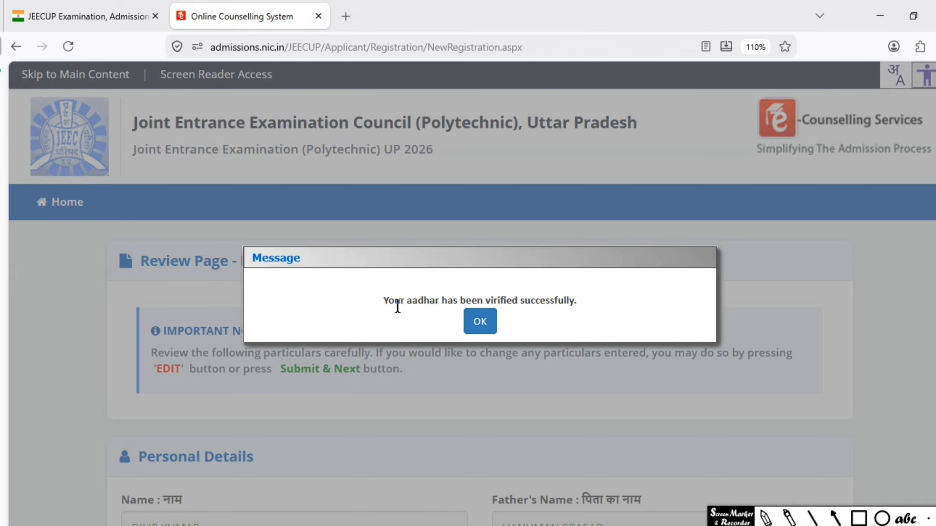
drag(388, 300, 576, 305)
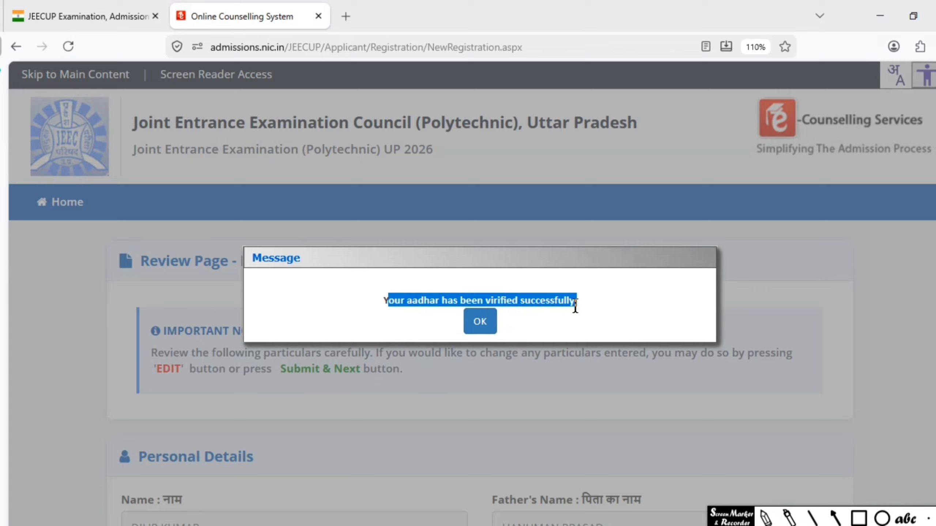
click(483, 323)
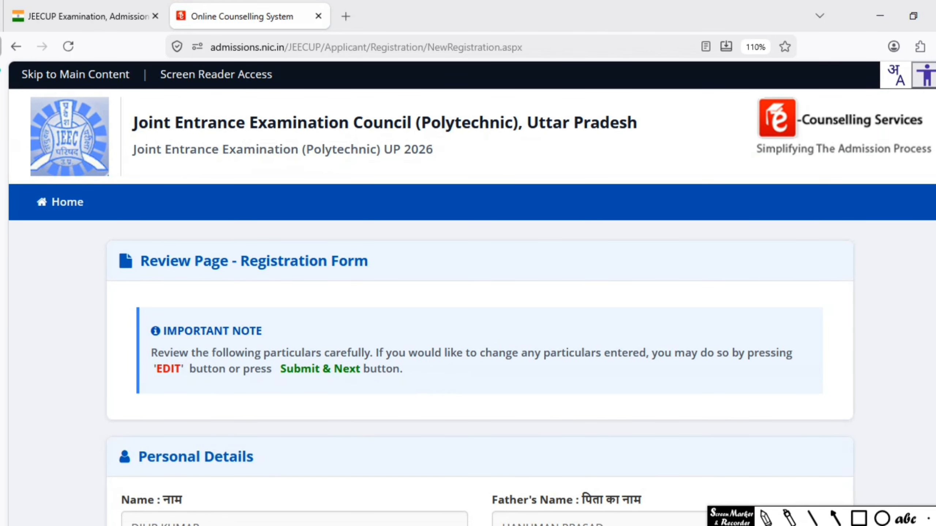
scroll(589, 351, down, 10)
scroll(591, 361, up, 5)
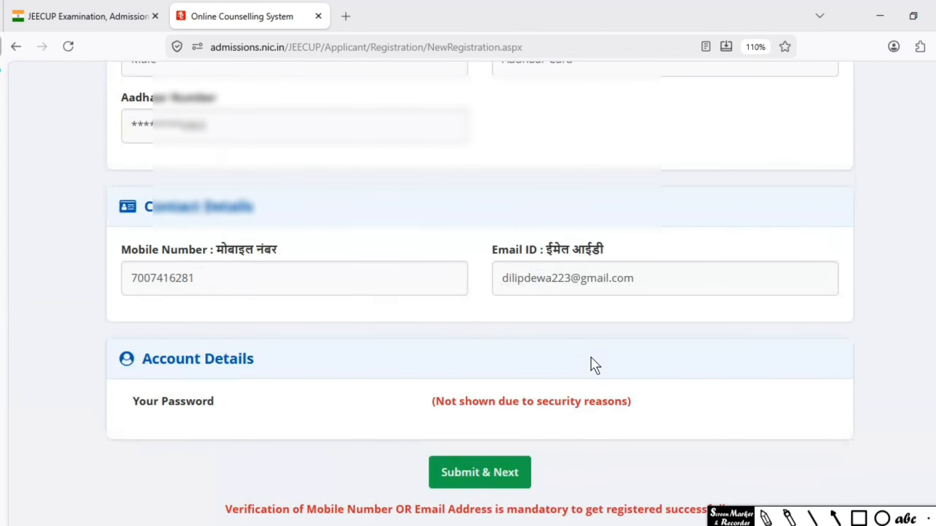
scroll(574, 347, down, 3)
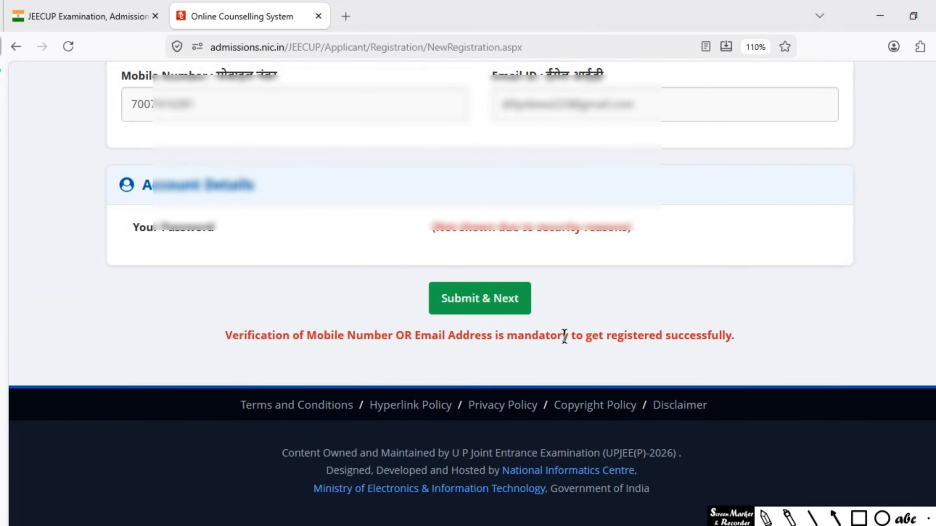
Step: Submit the reviewed details with Submit & Next and enter the mobile OTP
click(476, 300)
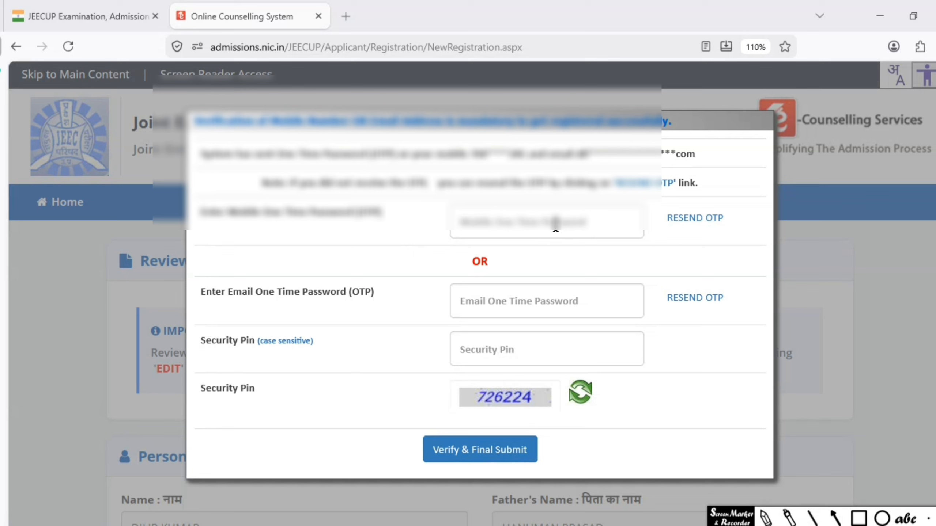
click(555, 222)
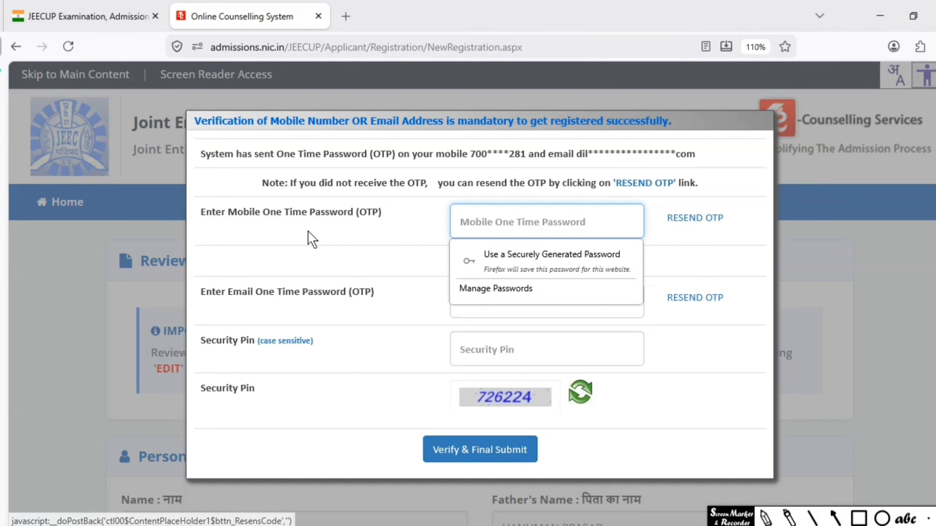
click(355, 385)
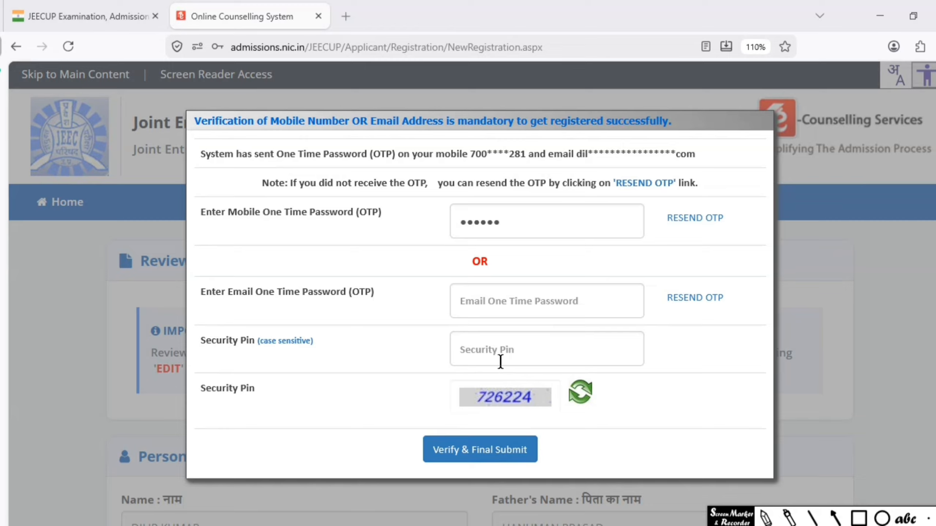
Step: Enter the security pin, run Verify & Final Submit, and decline saving the password
click(606, 362)
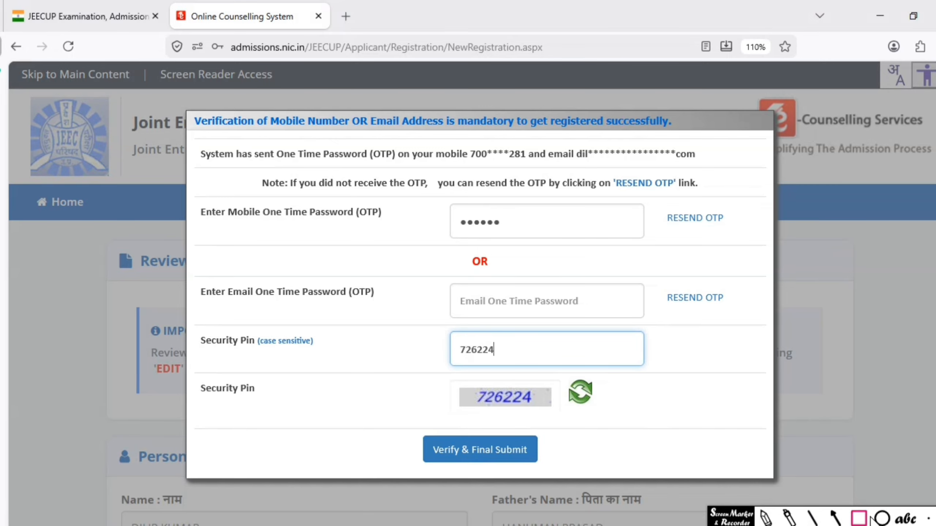
click(859, 518)
mouse_move(410, 415)
mouse_down()
mouse_move(574, 482)
mouse_move(550, 470)
mouse_up()
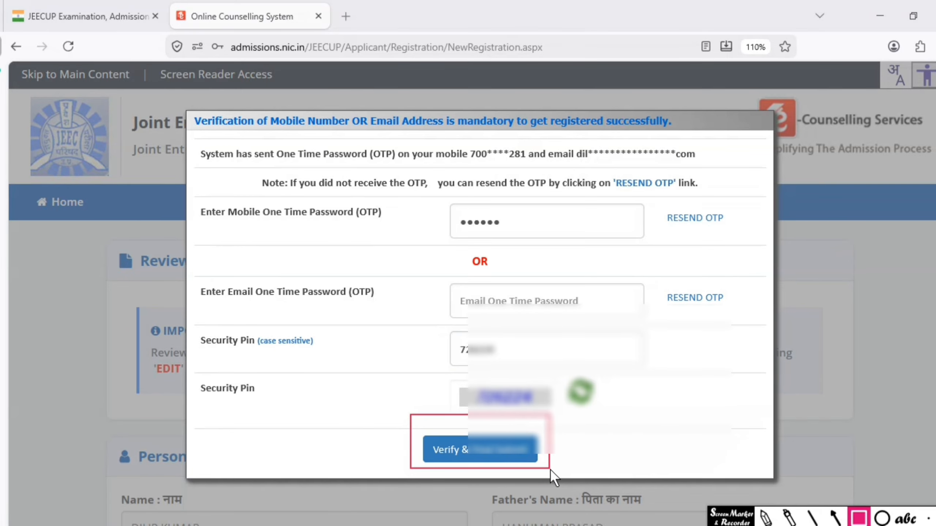
click(534, 452)
click(420, 194)
Step: Note the issued application number on the Registration Successful page, then follow Click Here to Login
scroll(480, 324, down, 2)
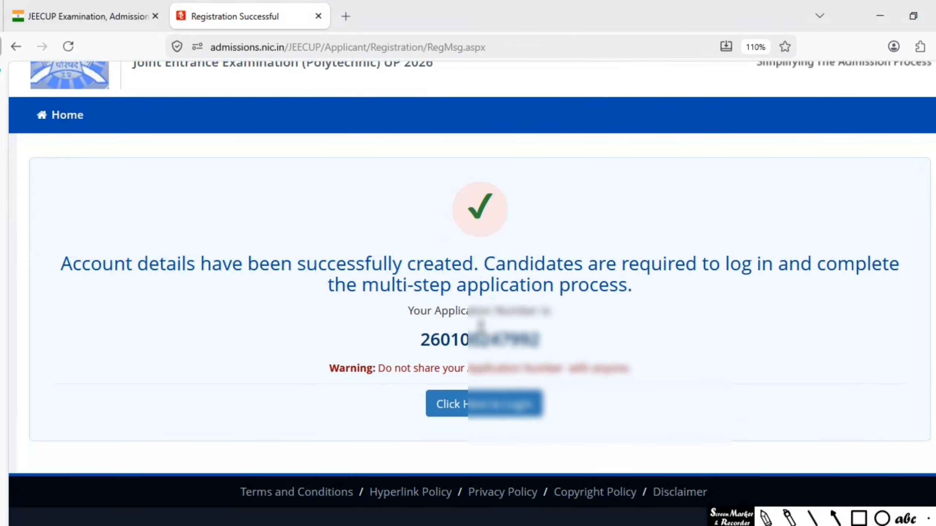
drag(419, 341, 548, 346)
key(ctrl+plus)
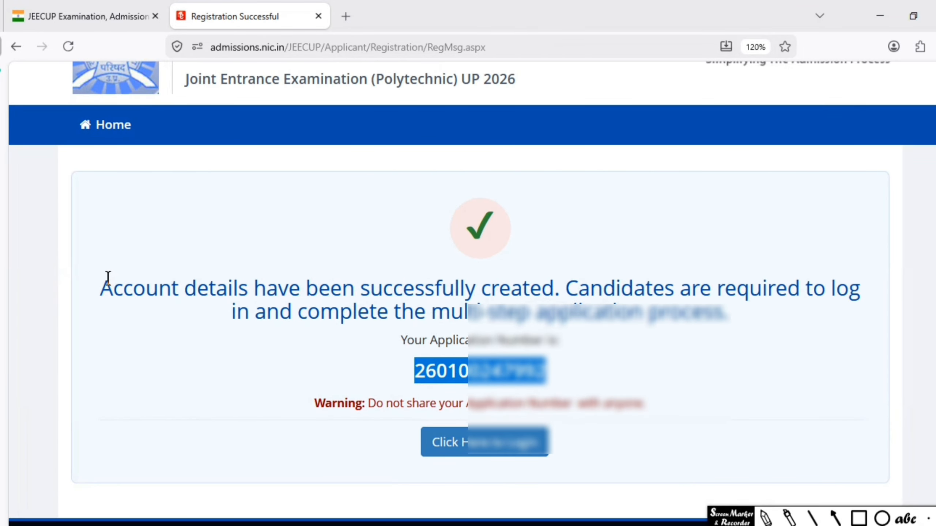
drag(108, 277, 746, 317)
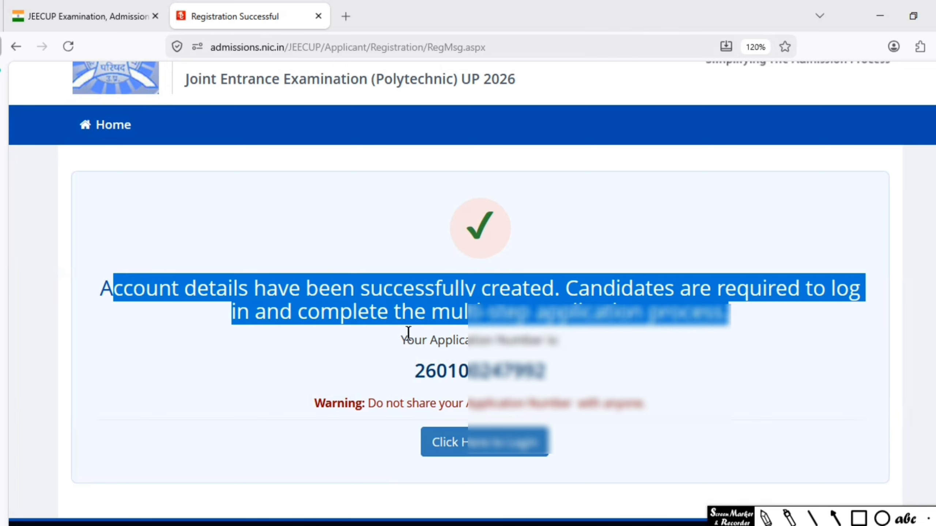
drag(419, 370, 553, 374)
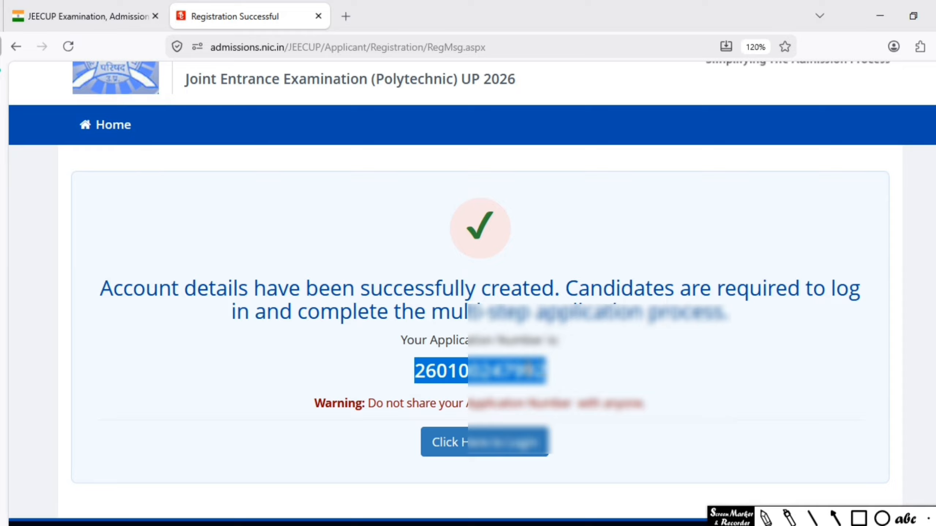
click(497, 451)
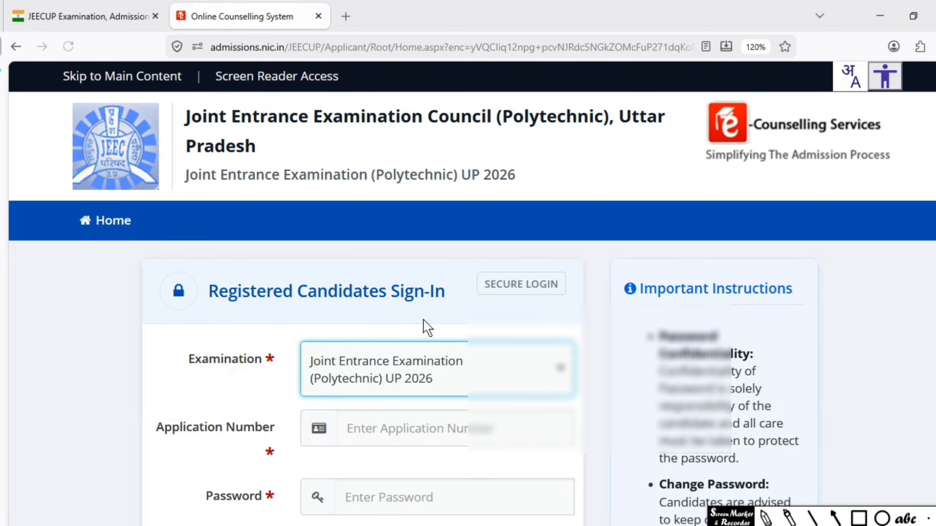
Step: Keep Joint Entrance Examination (Polytechnic) UP 2026 selected, enter application number, password and security pin, and sign in
scroll(424, 328, down, 5)
click(393, 104)
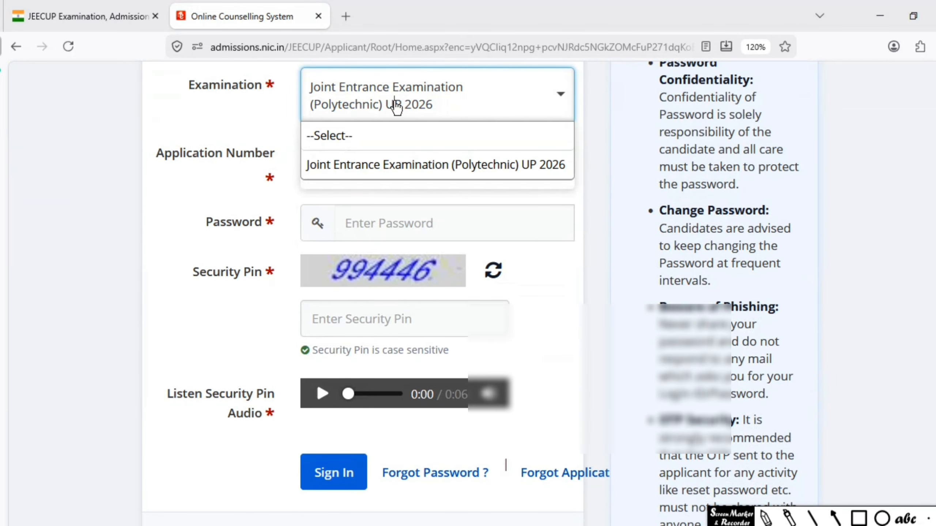
click(326, 159)
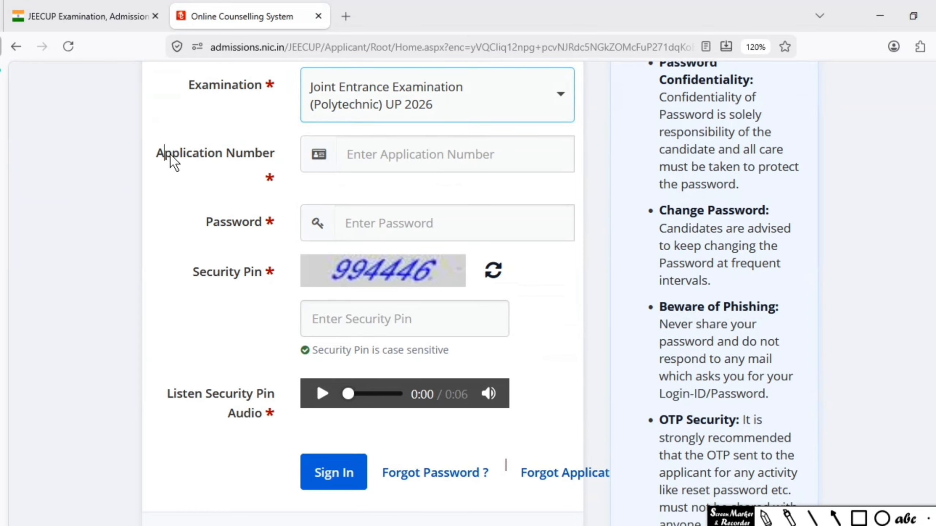
drag(166, 155, 341, 158)
click(380, 160)
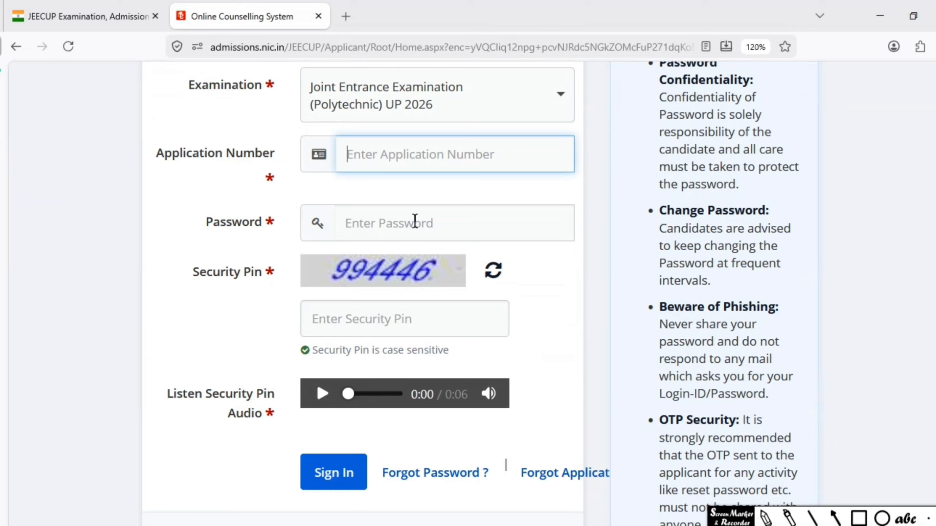
click(369, 224)
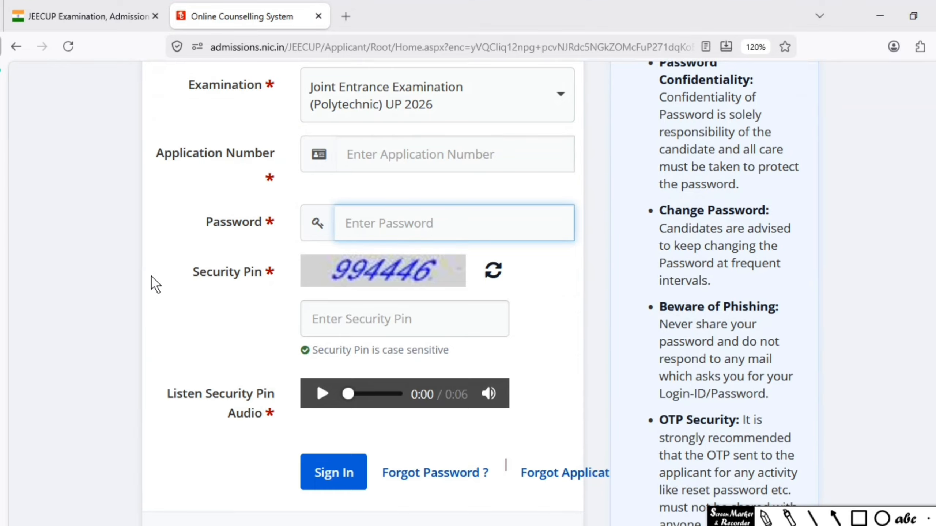
drag(191, 273, 359, 280)
click(362, 313)
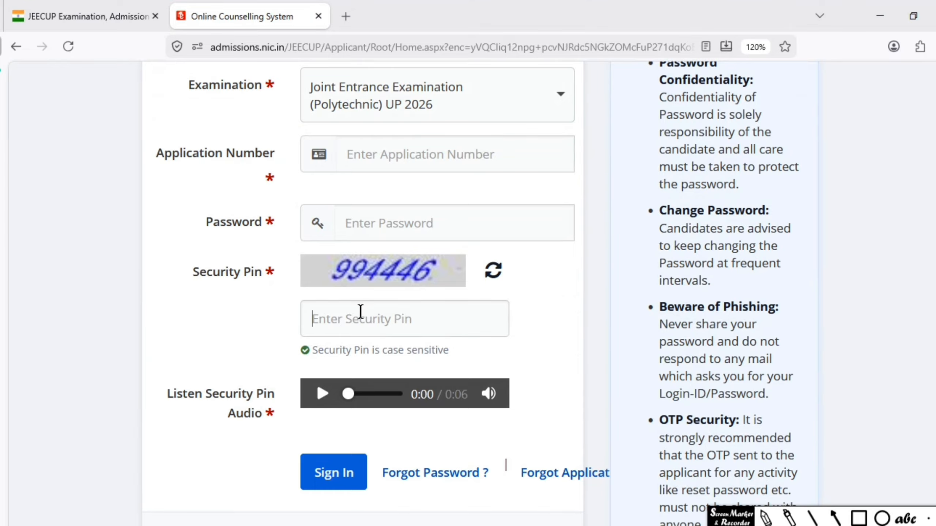
click(332, 473)
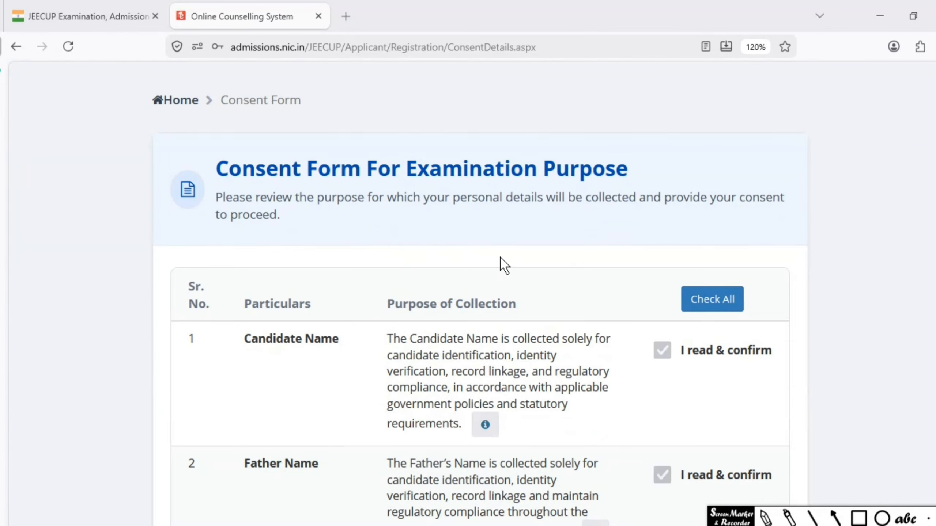
Step: Tick 'I read & confirm' for the Category / Sub Category and the nationality and domicile consent items
scroll(626, 239, down, 8)
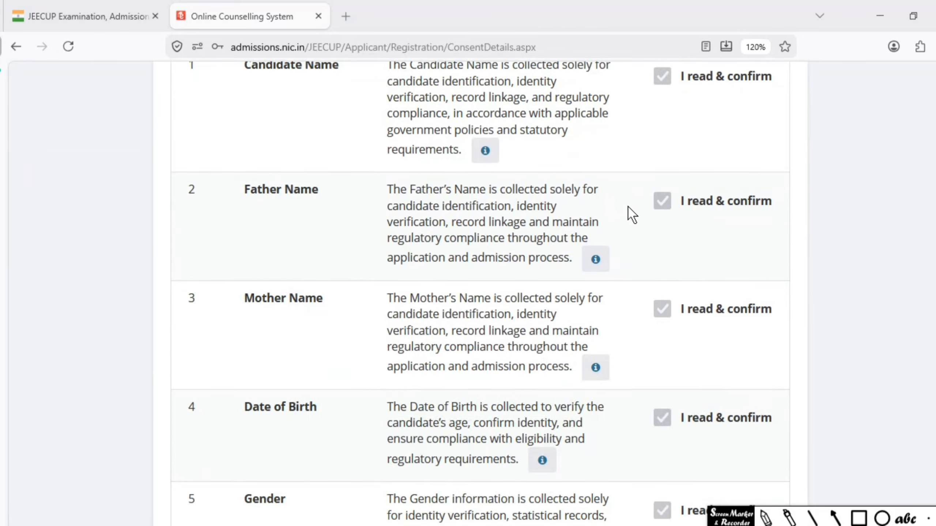
scroll(632, 215, down, 15)
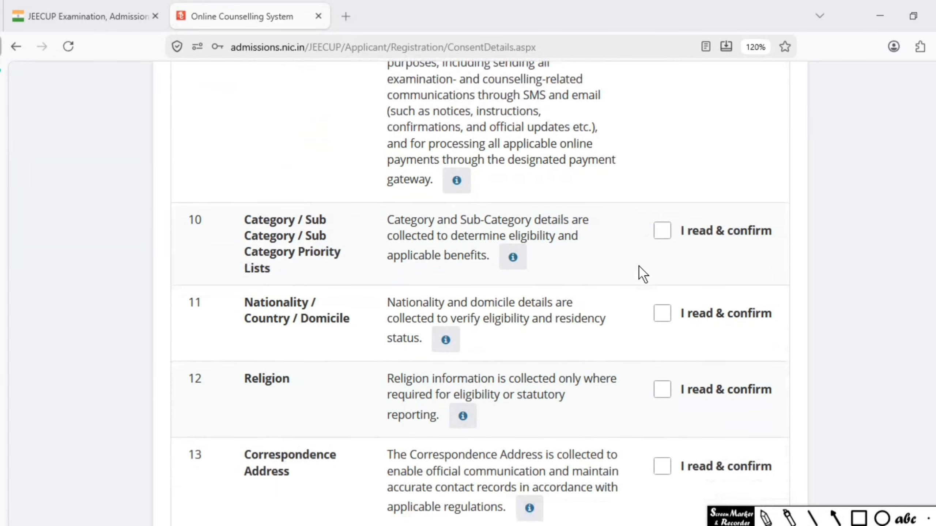
scroll(643, 275, down, 3)
scroll(236, 168, up, 12)
drag(184, 285, 672, 326)
scroll(677, 328, down, 10)
scroll(674, 320, down, 1)
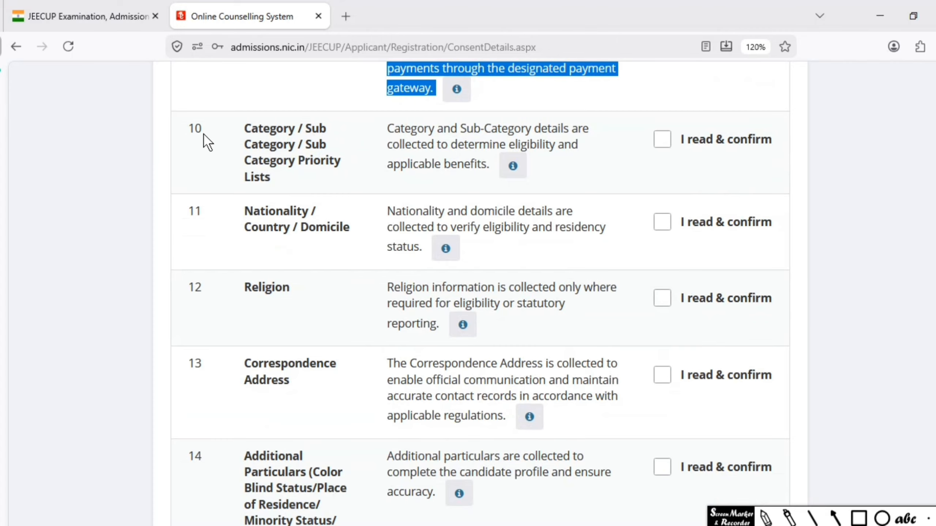
drag(258, 129, 373, 173)
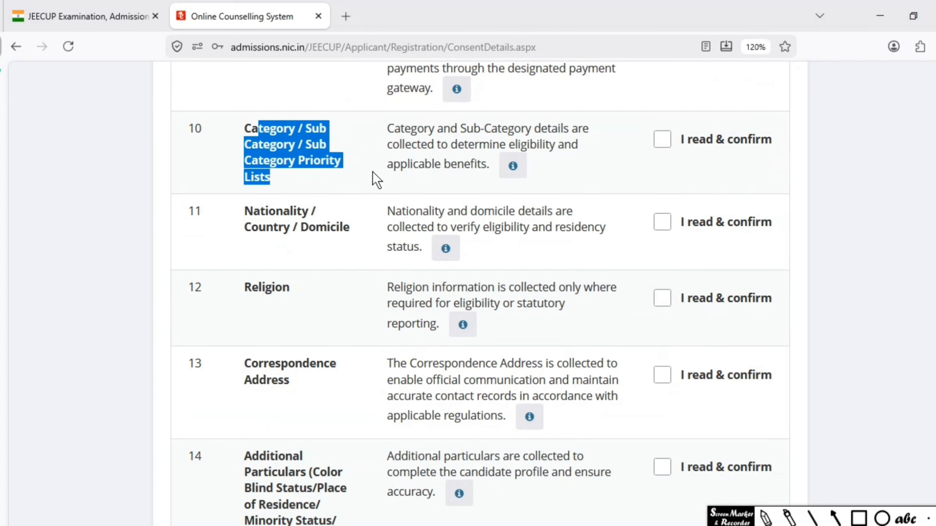
click(662, 140)
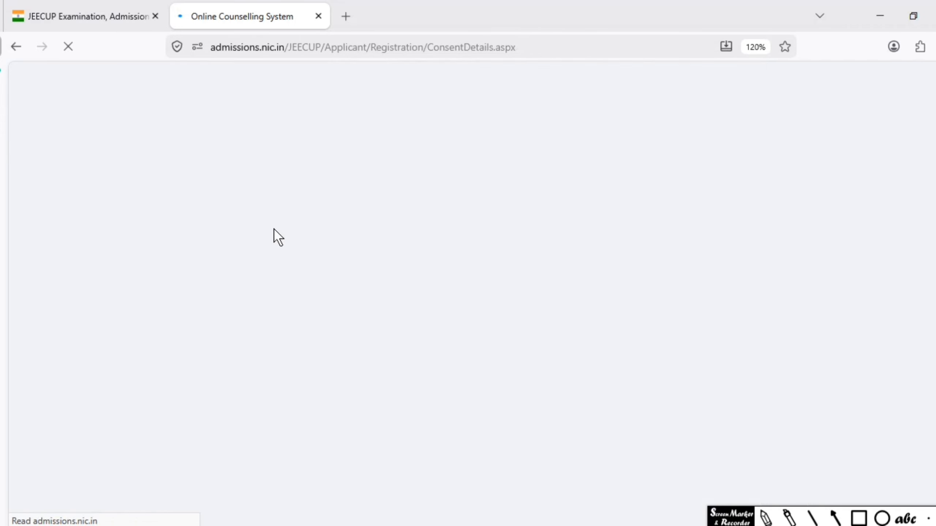
scroll(287, 236, down, 20)
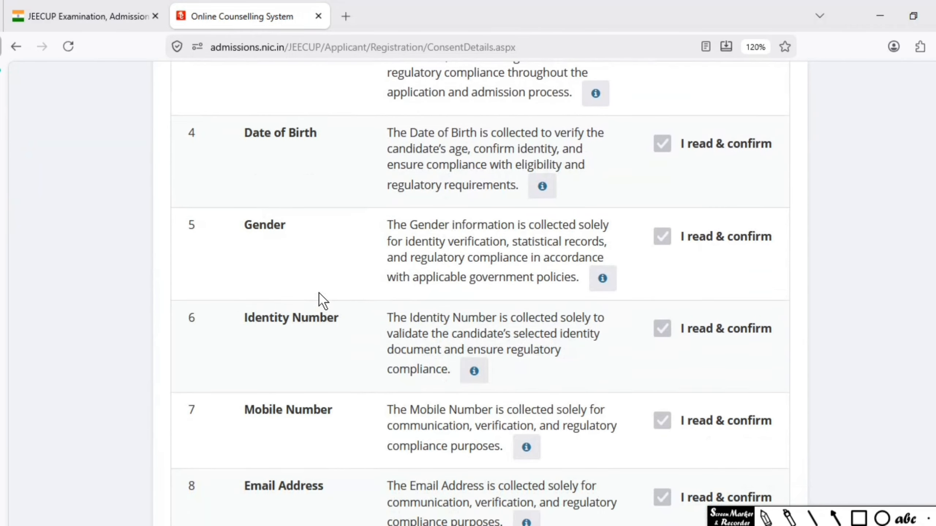
scroll(324, 298, down, 8)
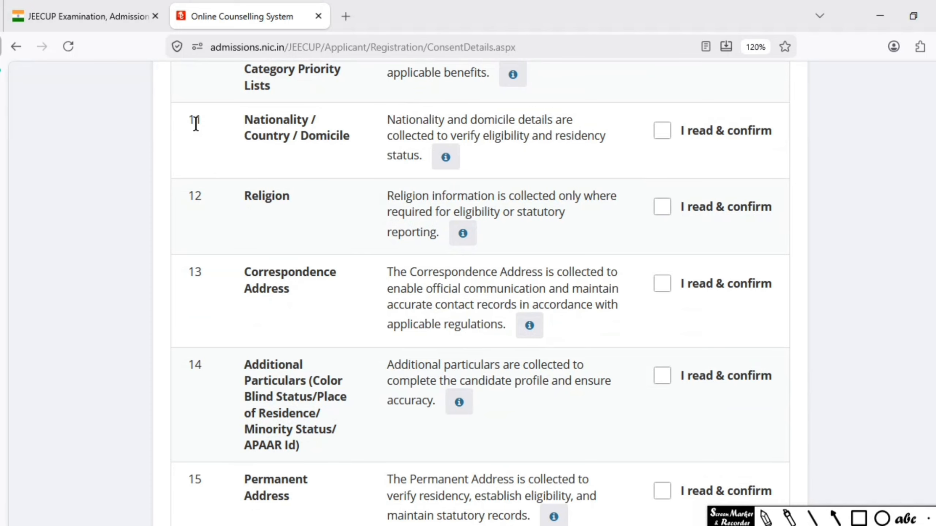
click(662, 131)
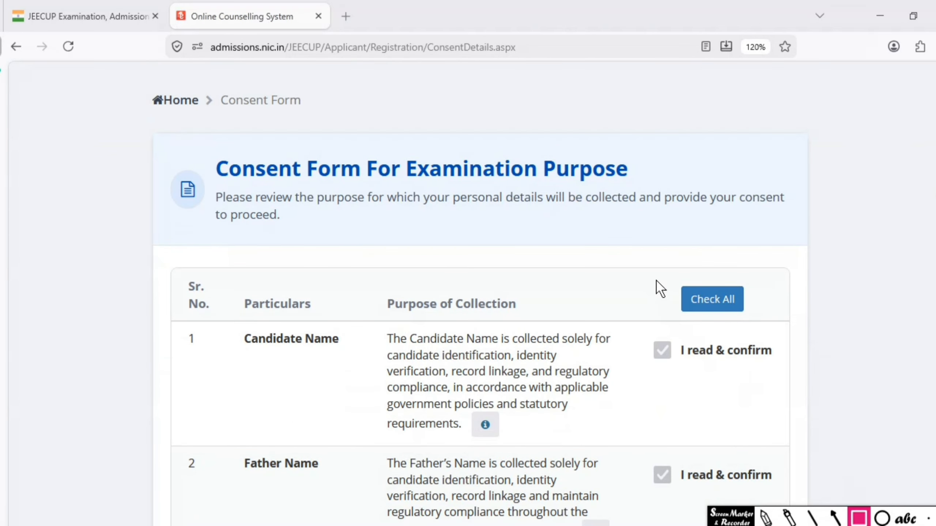
Step: Confirm all consent items with Check All, then Agree and answer Yes to save the consent
drag(657, 278, 759, 321)
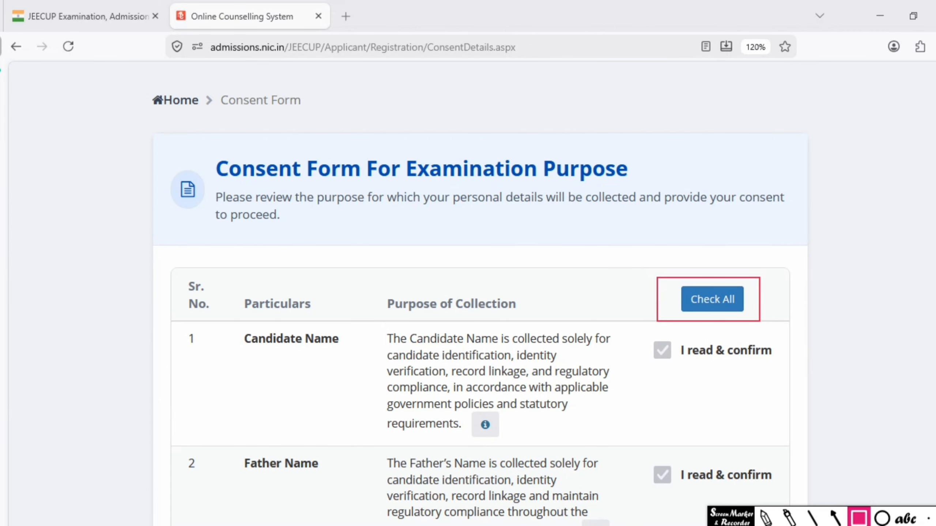
click(702, 300)
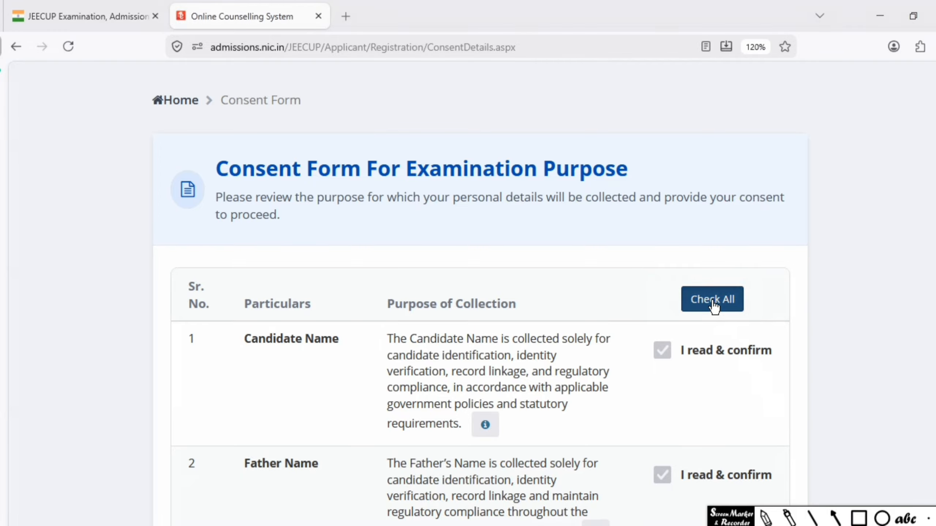
scroll(595, 330, down, 20)
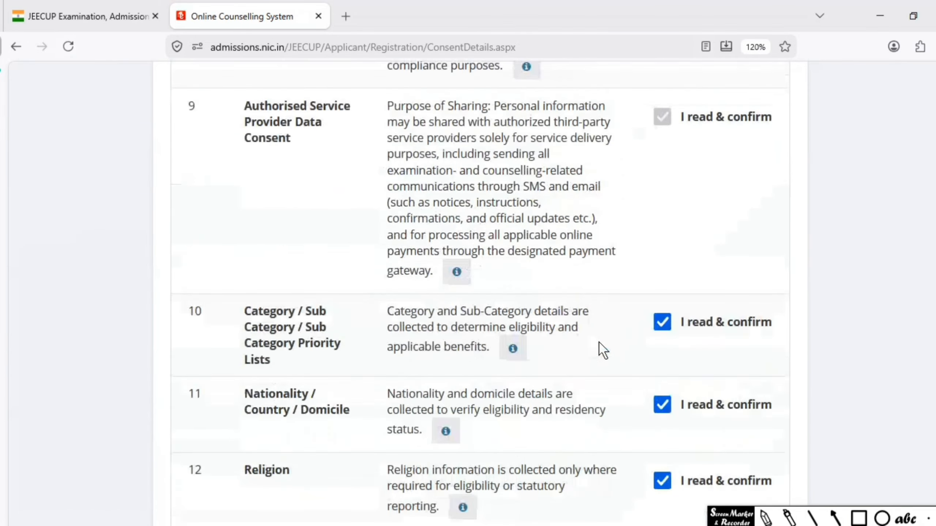
scroll(631, 376, down, 15)
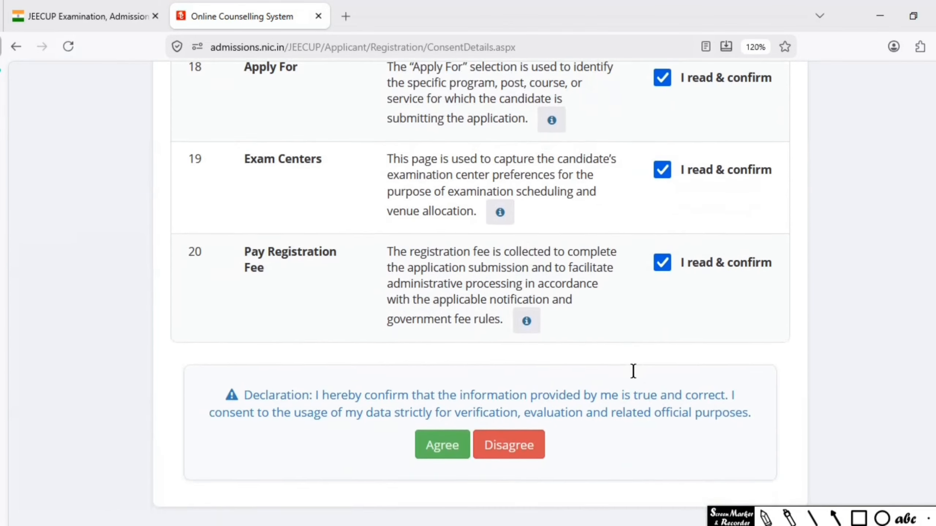
click(441, 363)
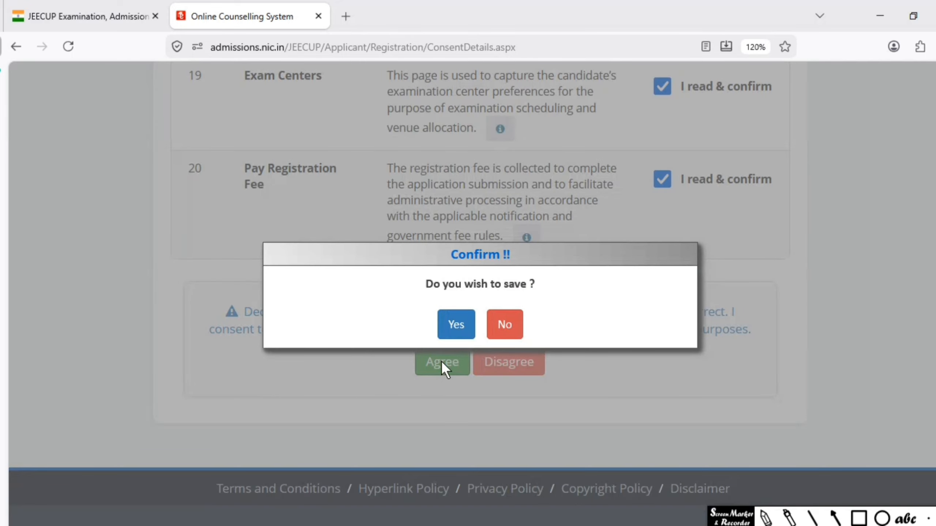
click(457, 324)
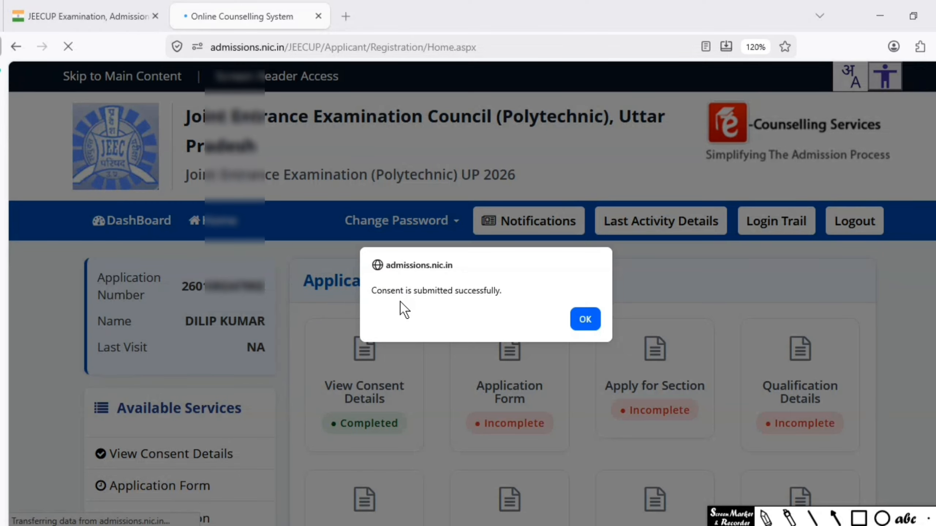
Step: Dismiss the 'Consent is submitted successfully' alert and scroll the applicant dashboard
click(582, 318)
scroll(490, 312, down, 5)
scroll(489, 317, down, 2)
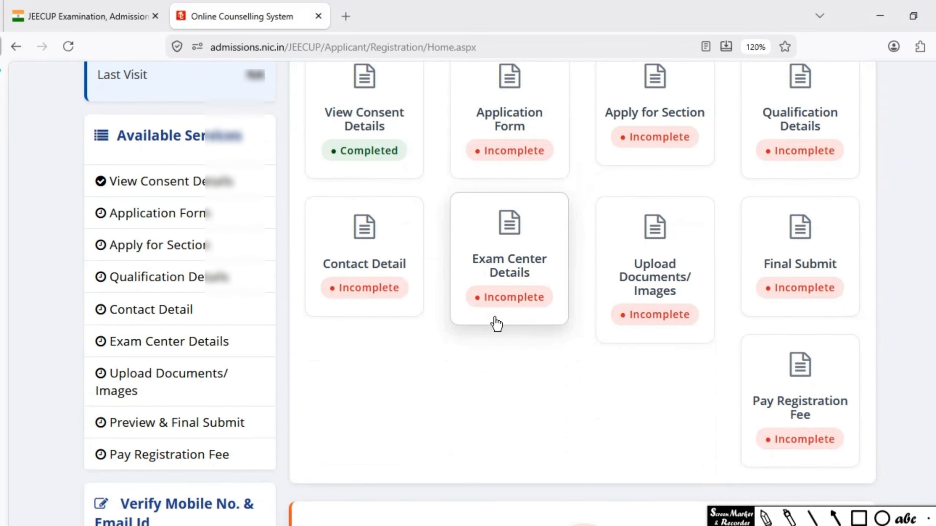
scroll(501, 317, up, 2)
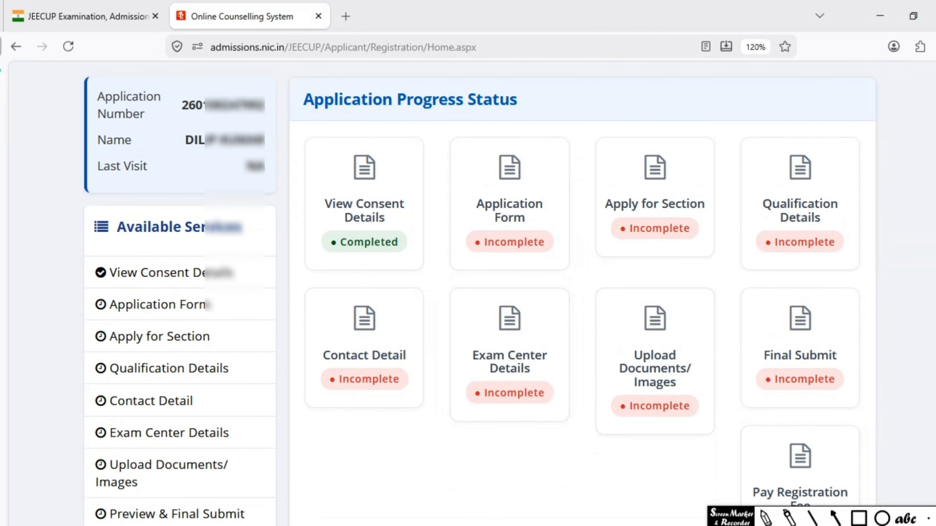
Step: Review each Application Progress Status item, noting only the consent step is Completed
click(858, 518)
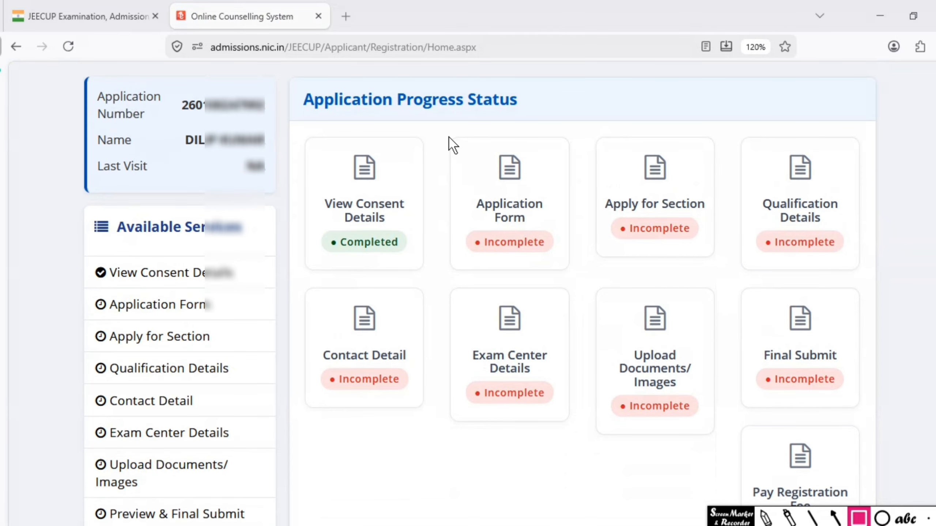
drag(449, 135, 544, 265)
mouse_move(601, 146)
mouse_down()
mouse_move(661, 244)
mouse_move(709, 259)
mouse_up()
mouse_move(759, 156)
mouse_down()
mouse_move(825, 271)
mouse_move(846, 278)
mouse_up()
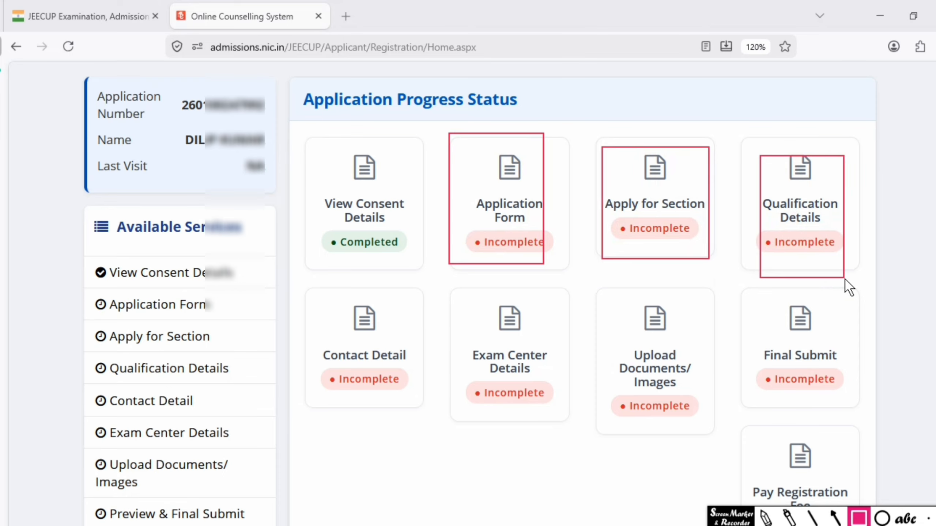
drag(317, 316, 420, 409)
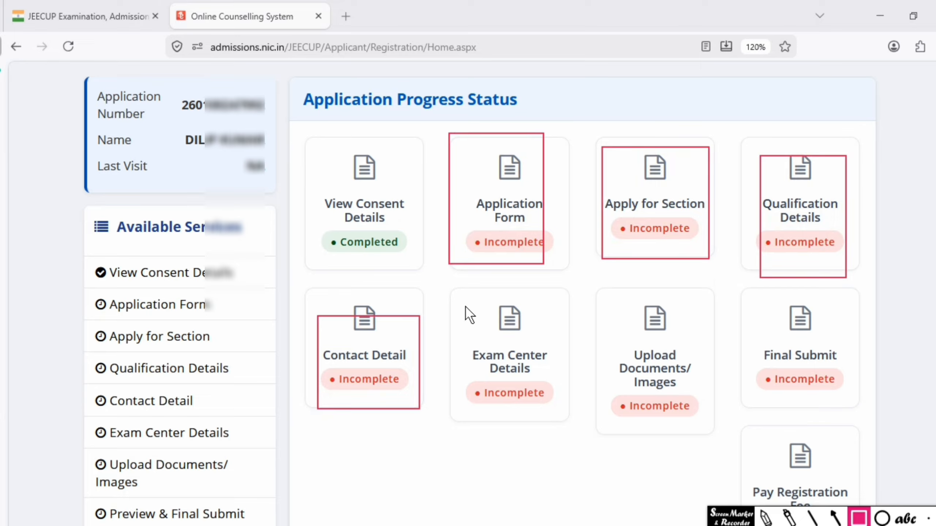
drag(465, 307, 559, 439)
drag(614, 322, 721, 457)
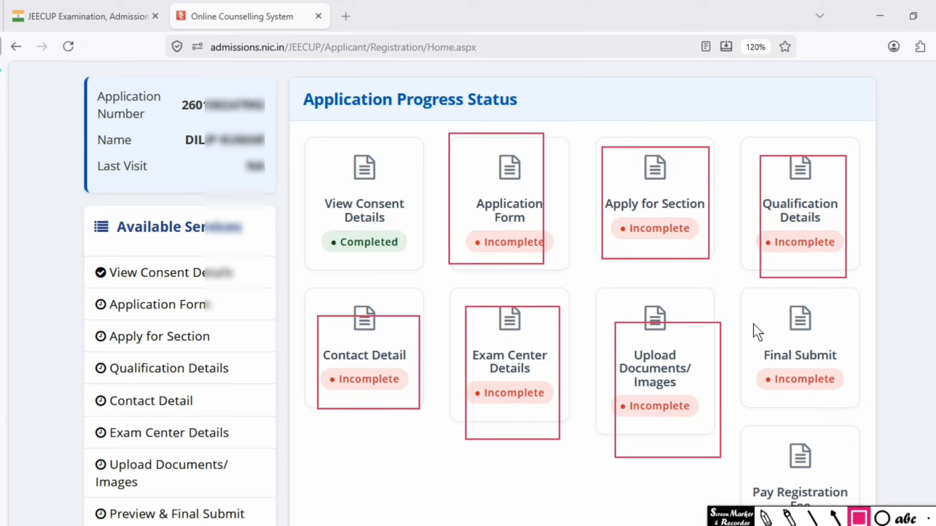
drag(753, 317, 877, 411)
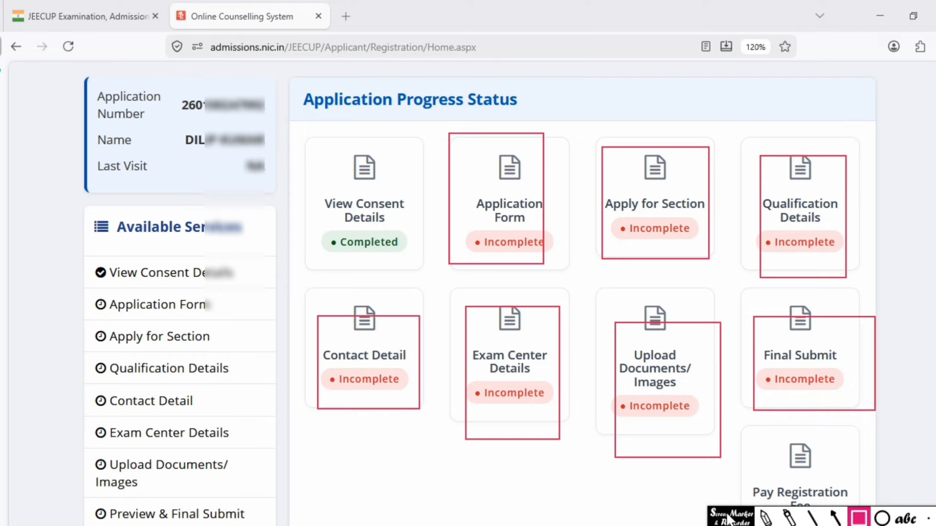
drag(727, 516, 438, 525)
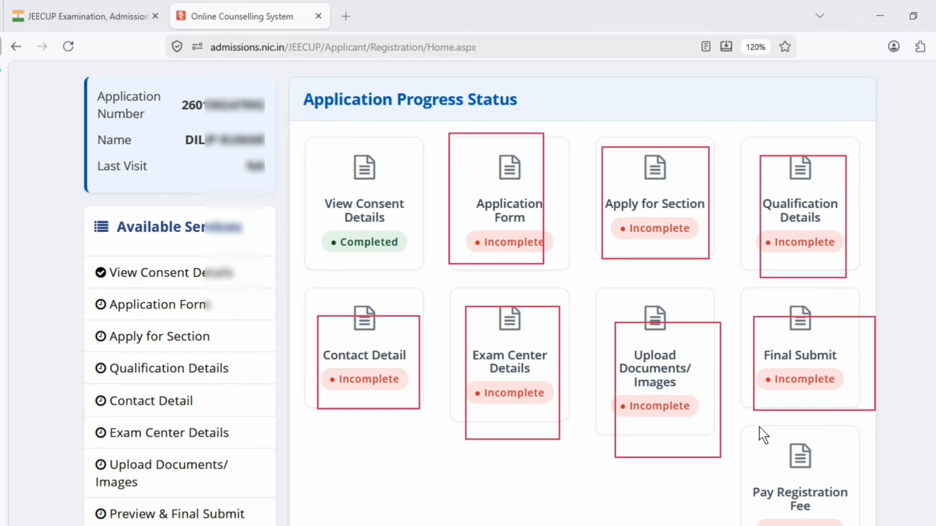
drag(755, 430, 823, 524)
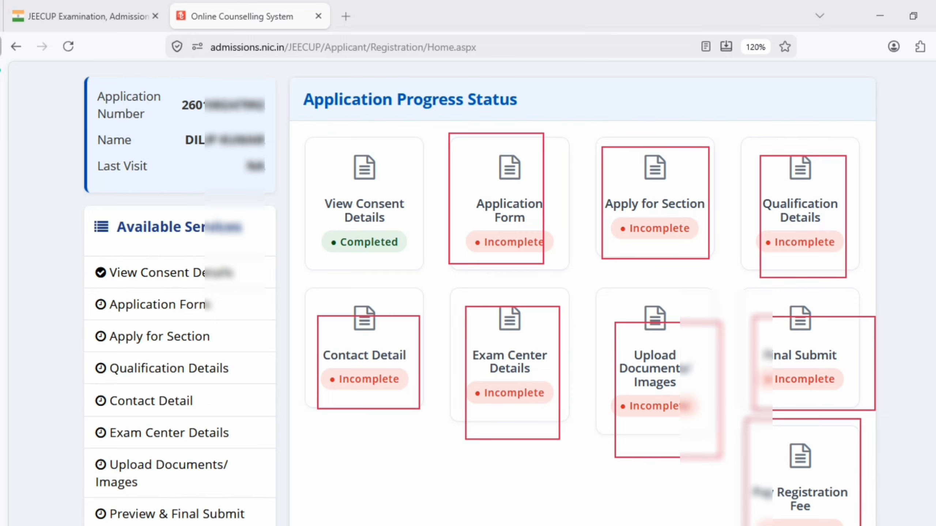
scroll(480, 293, down, 10)
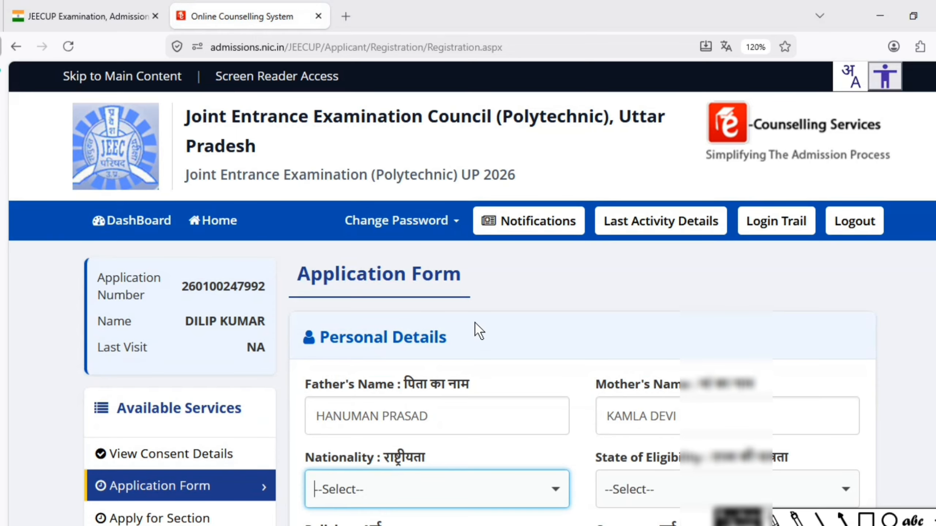
Step: Set Nationality to Indian and State of Eligibility to Domicile of U.P
scroll(477, 330, down, 4)
scroll(542, 256, down, 2)
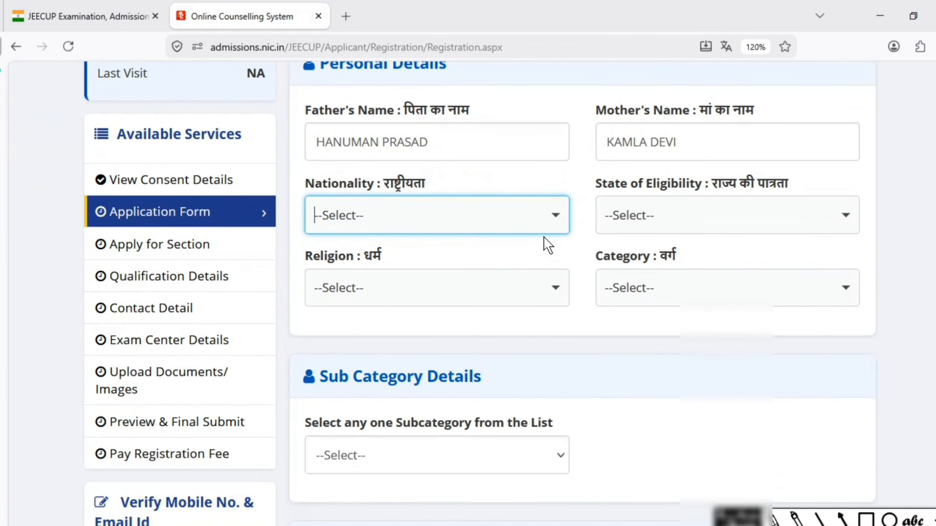
click(402, 218)
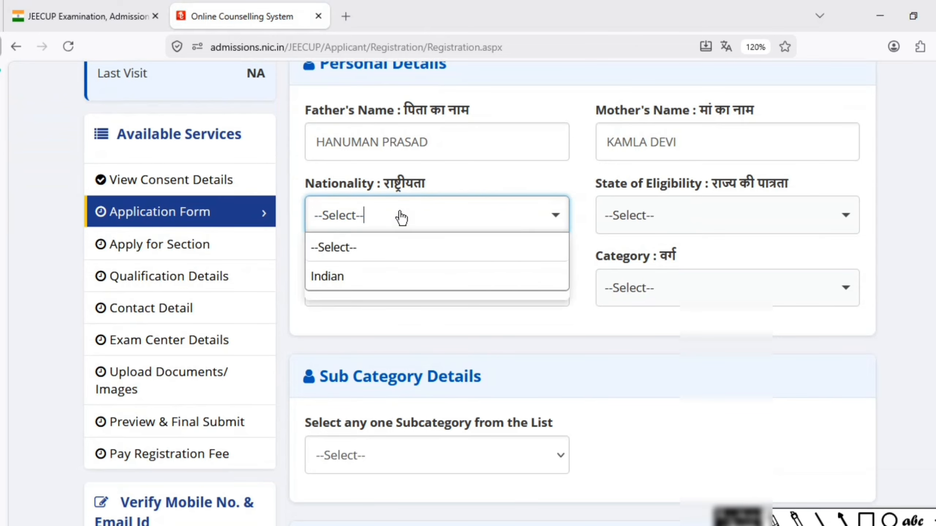
click(337, 277)
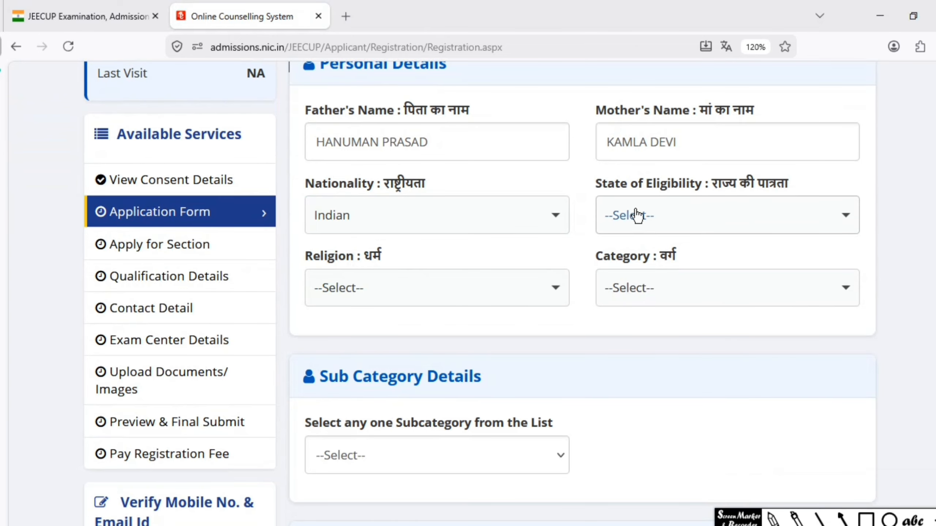
scroll(635, 212, down, 2)
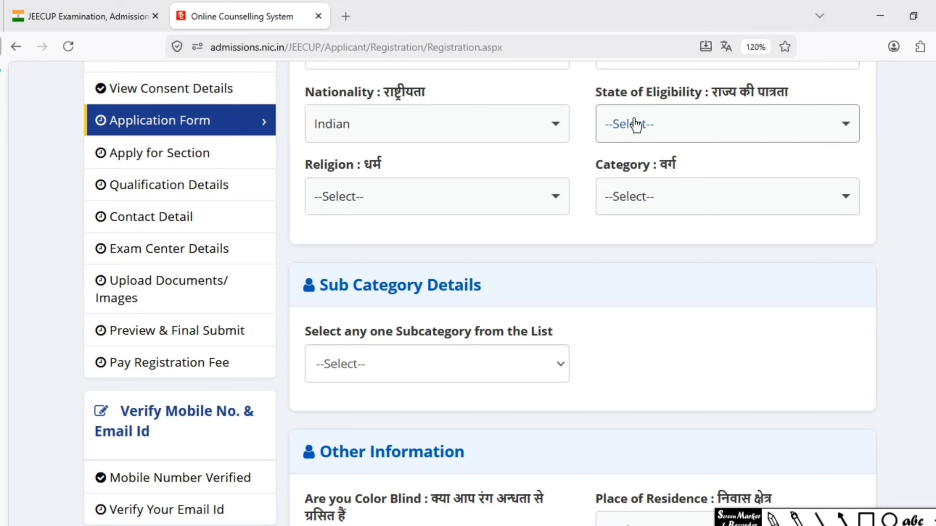
click(634, 124)
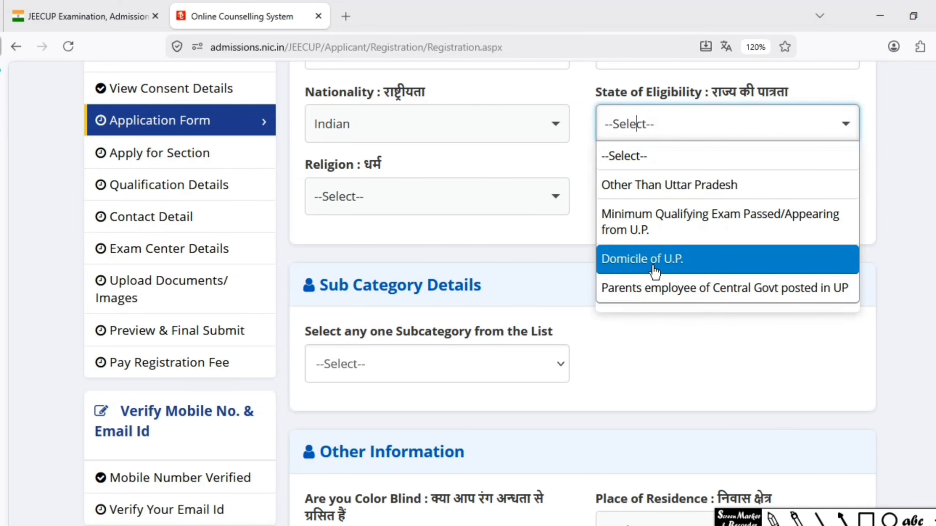
click(689, 264)
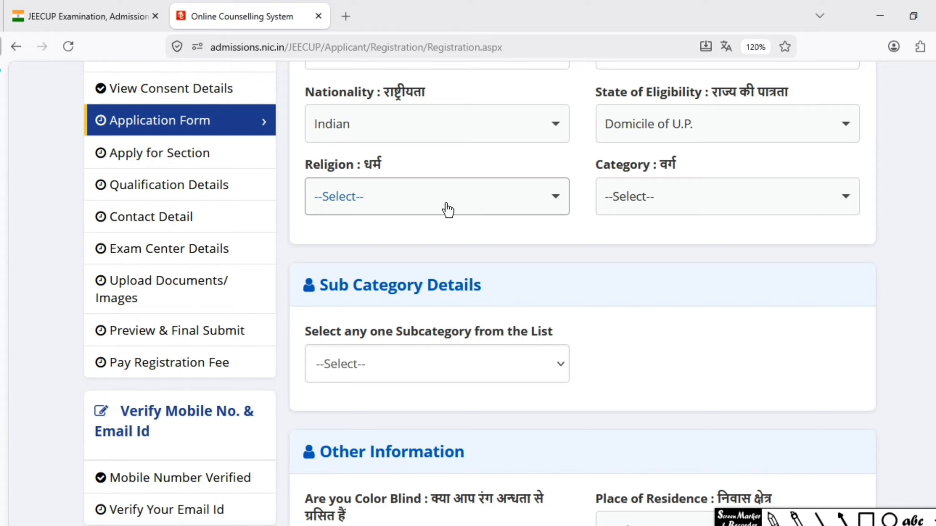
Step: Choose HINDUISM as religion and Other Backward Class (OBC) as category
click(359, 195)
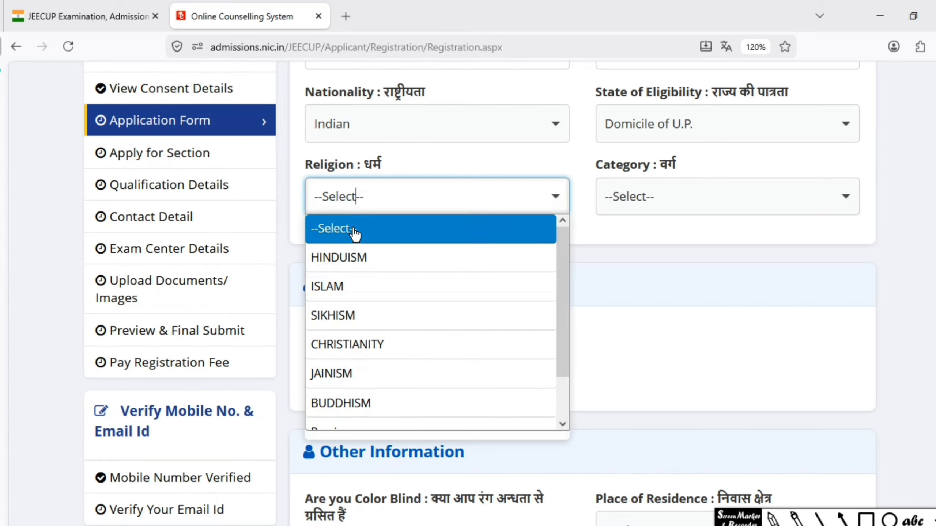
click(367, 268)
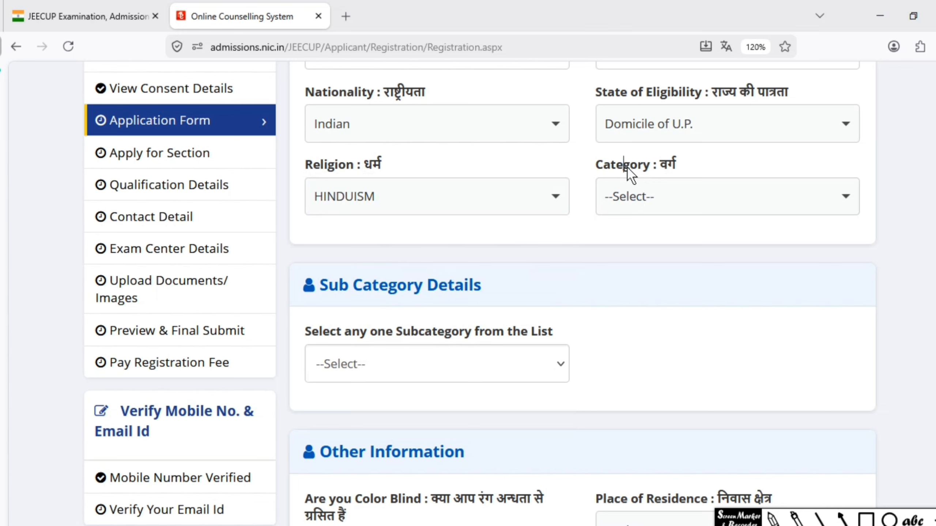
drag(623, 164, 665, 197)
click(664, 196)
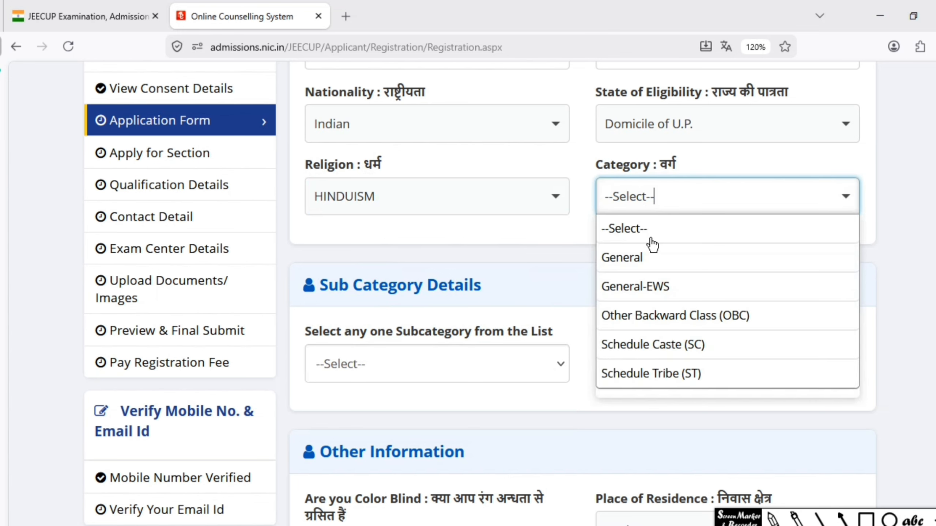
click(713, 317)
scroll(634, 319, down, 5)
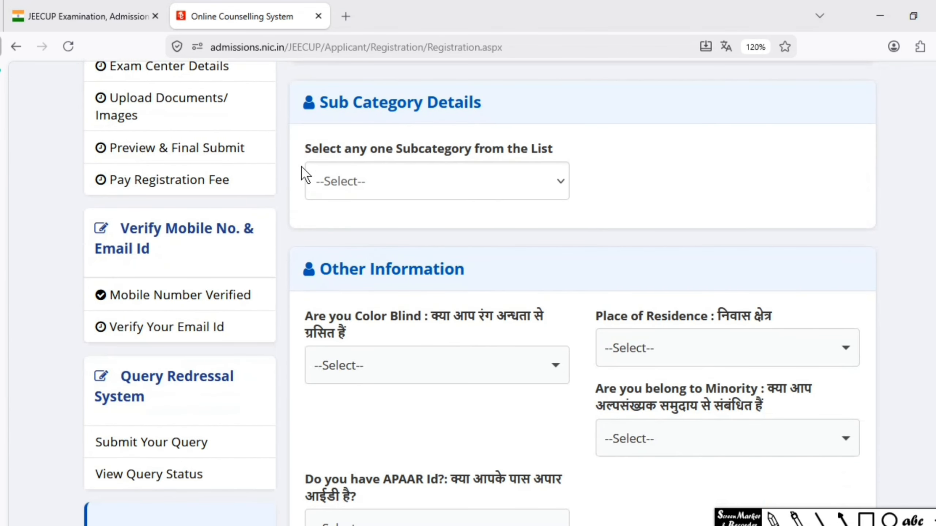
Step: Set subcategory to Not Applicable, Color Blind to No, and Place of Residence to Rural
drag(306, 148, 541, 155)
click(433, 192)
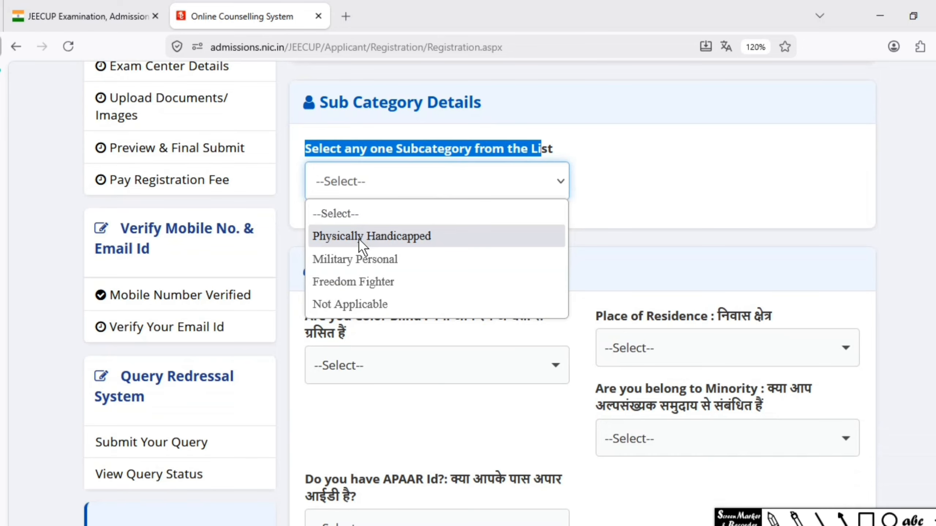
click(366, 305)
scroll(530, 303, down, 5)
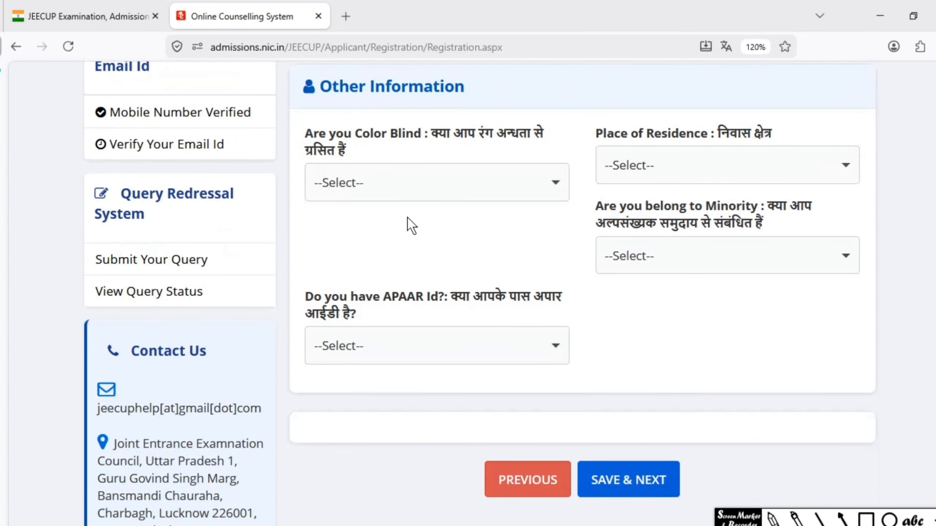
drag(397, 144, 542, 142)
click(416, 187)
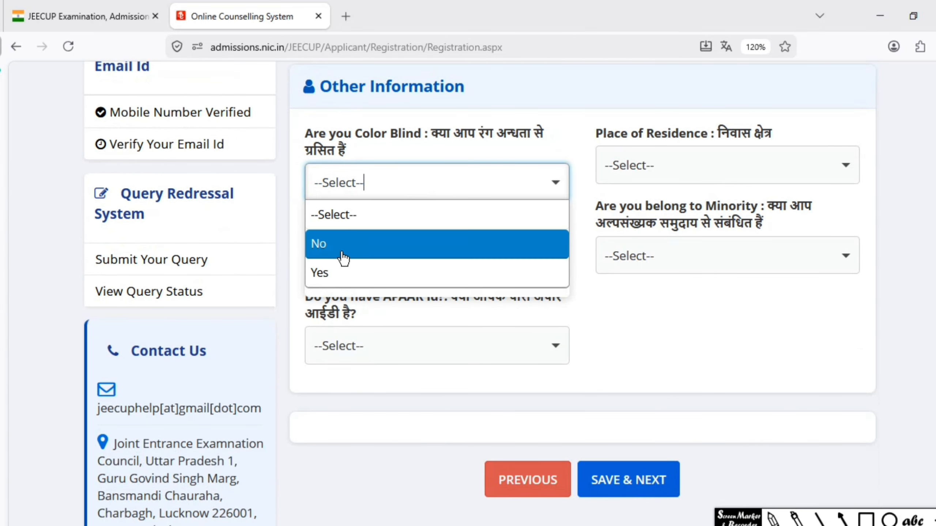
click(342, 247)
drag(710, 133, 612, 134)
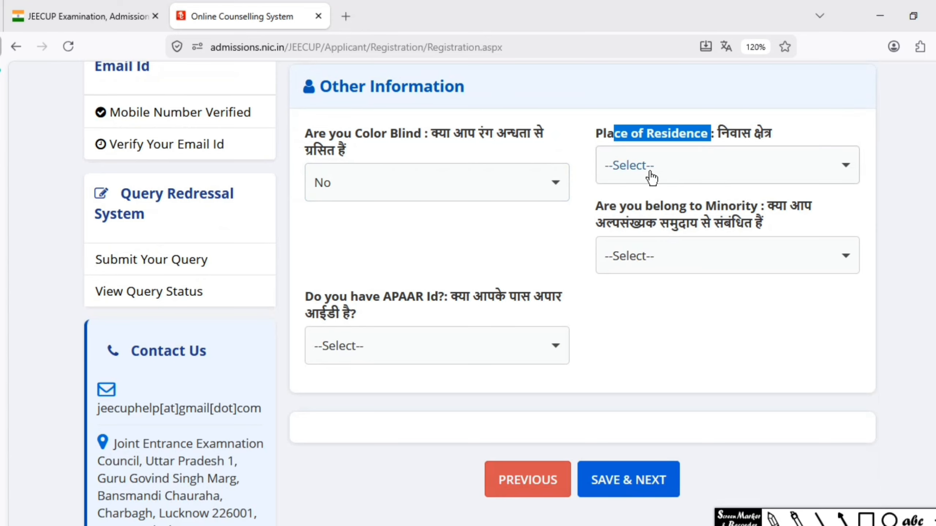
click(649, 178)
click(629, 263)
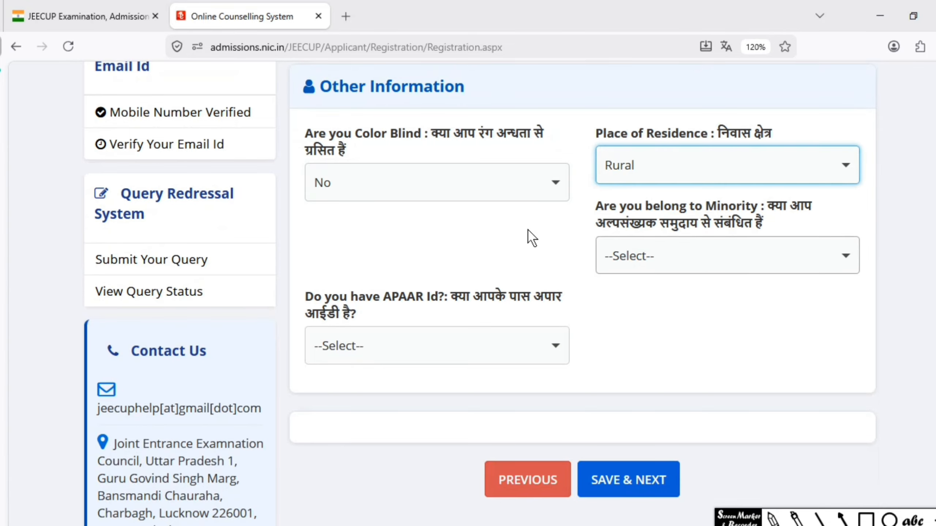
Step: Answer No for Minority and APAAR Id, then SAVE & NEXT
drag(604, 207, 722, 225)
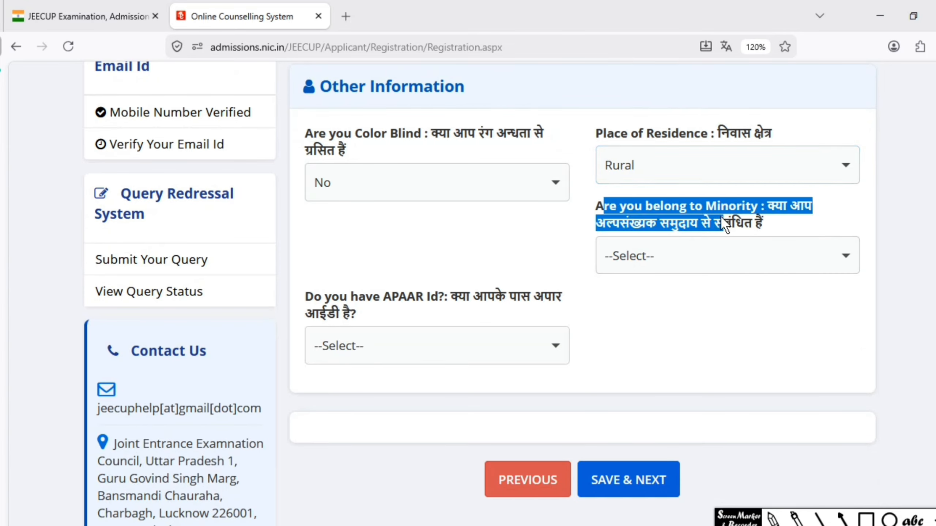
click(689, 264)
click(617, 319)
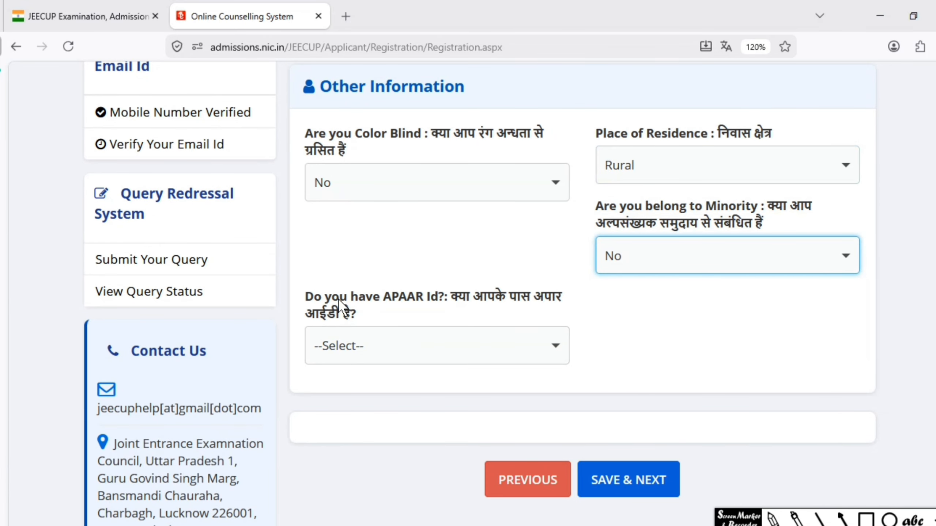
drag(339, 297, 499, 306)
click(380, 347)
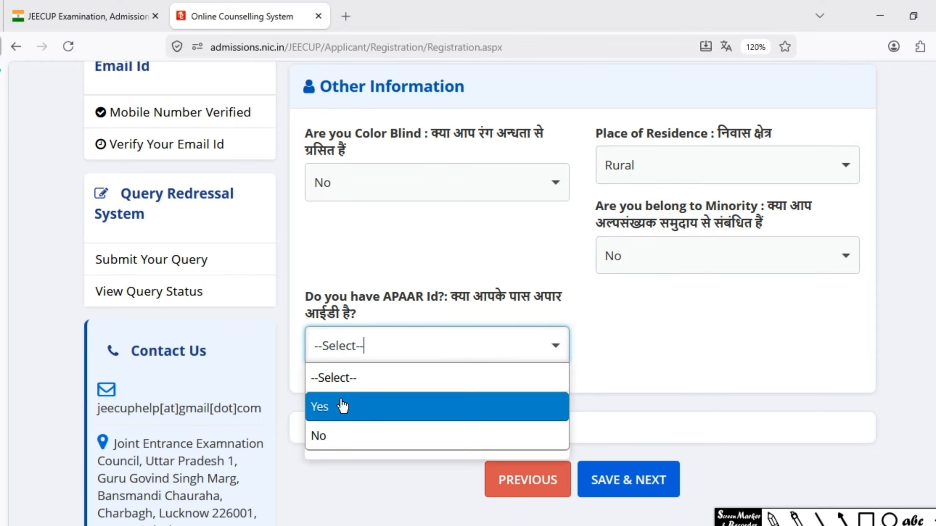
click(344, 438)
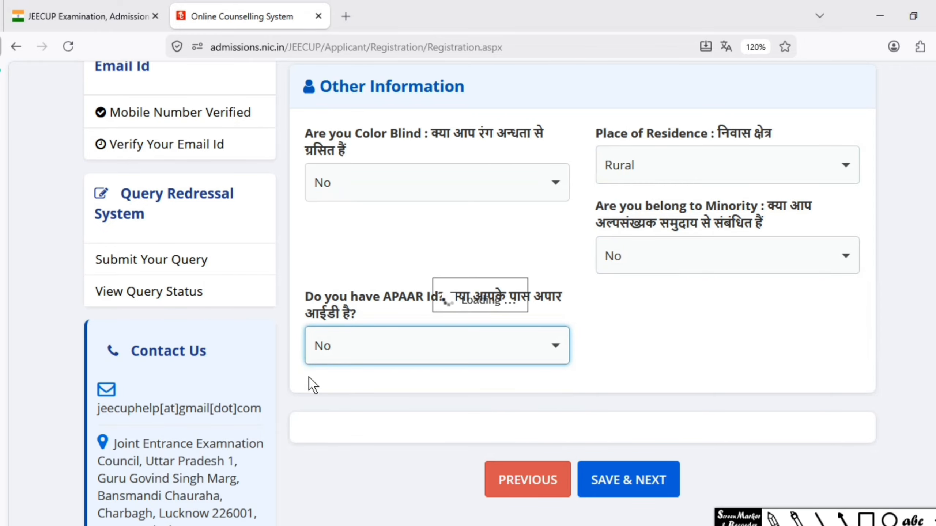
scroll(525, 339, down, 5)
click(625, 304)
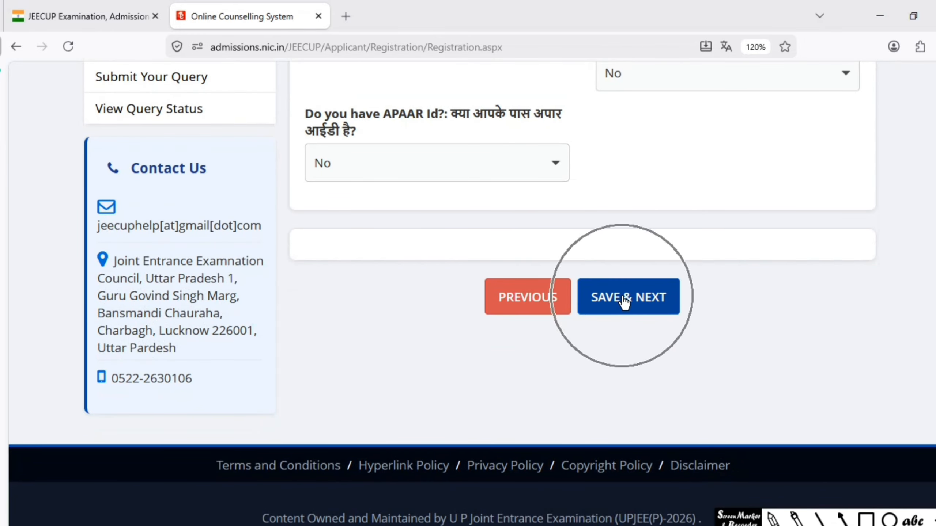
Step: Save Other Information with Yes, then apply for Group A, leaving Groups B to K unselected
click(641, 303)
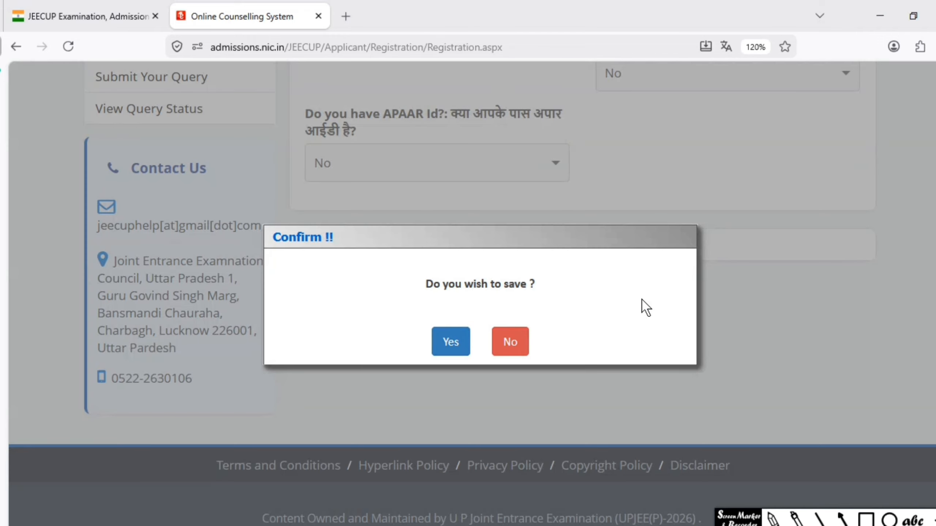
click(458, 342)
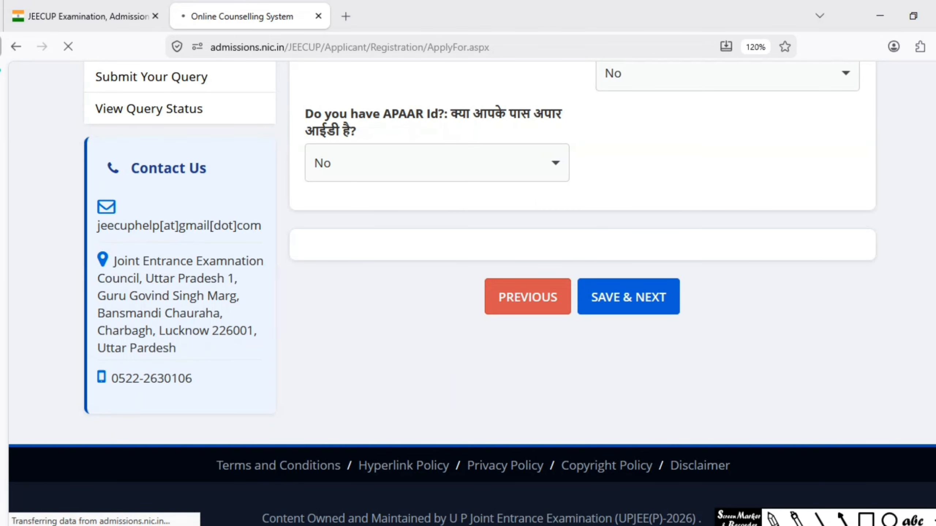
scroll(459, 324, down, 2)
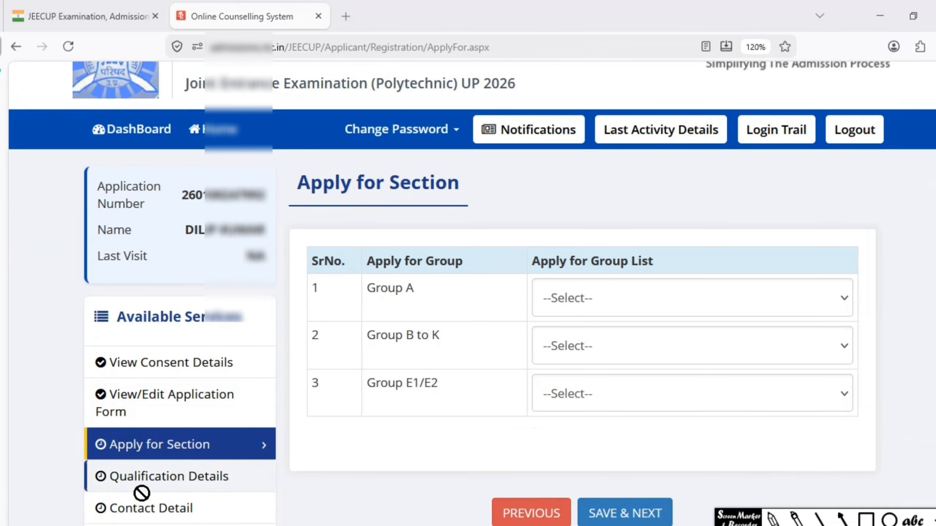
scroll(458, 212, down, 2)
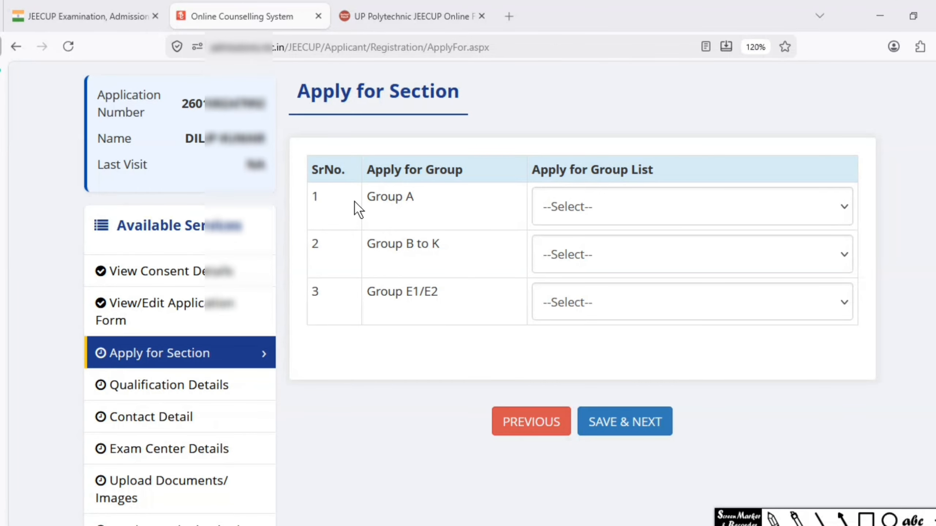
click(580, 218)
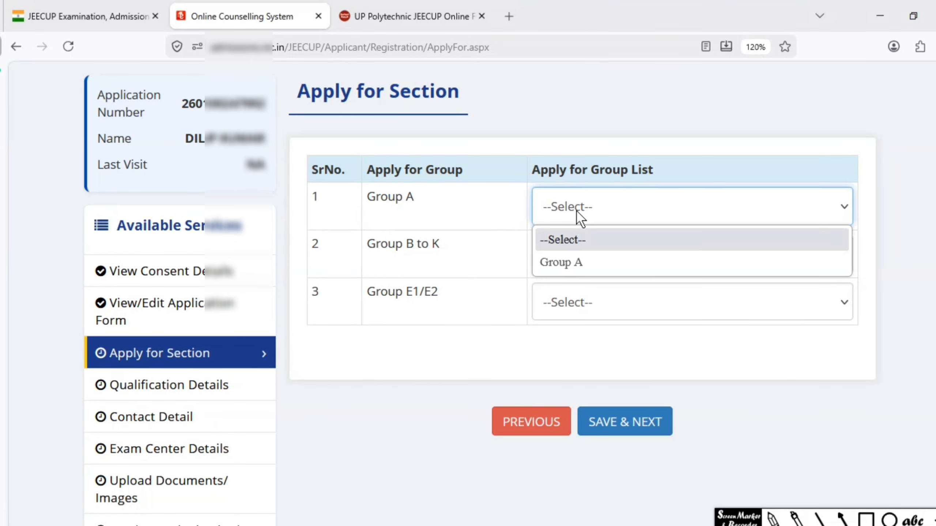
click(569, 264)
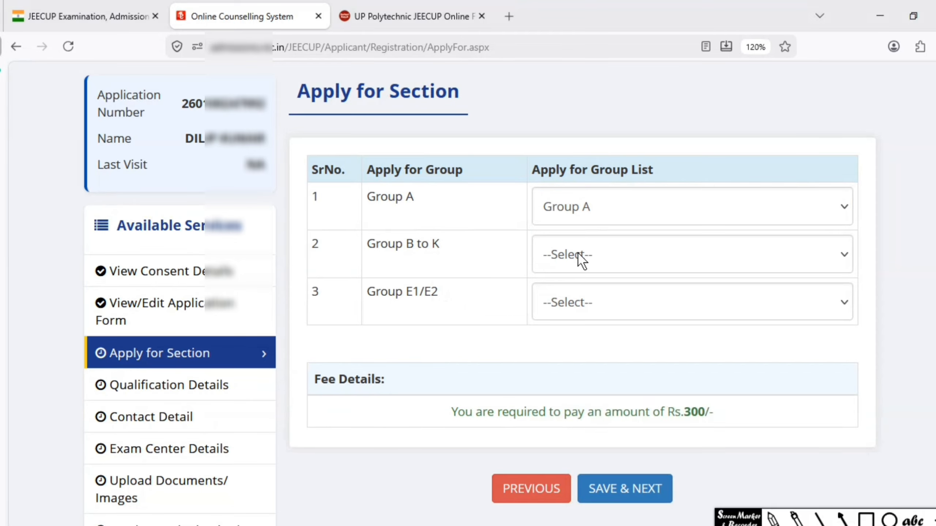
click(575, 258)
click(572, 253)
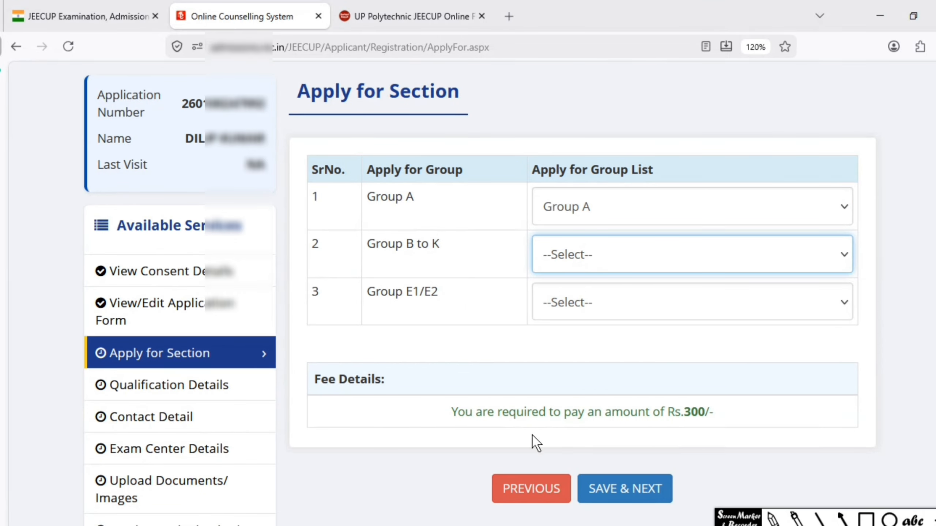
Step: Add Group C to see the fee rise to Rs.600, then remove it to restore Rs.300
drag(446, 411, 728, 413)
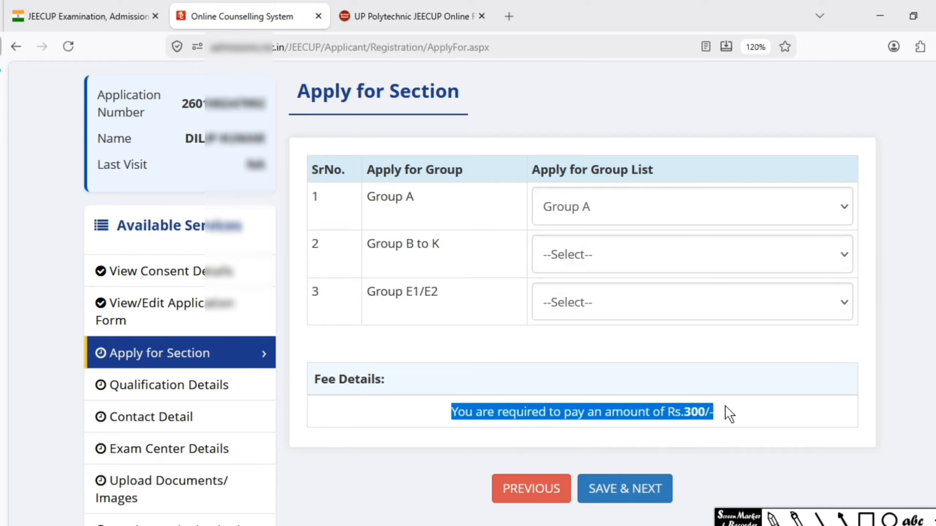
click(580, 258)
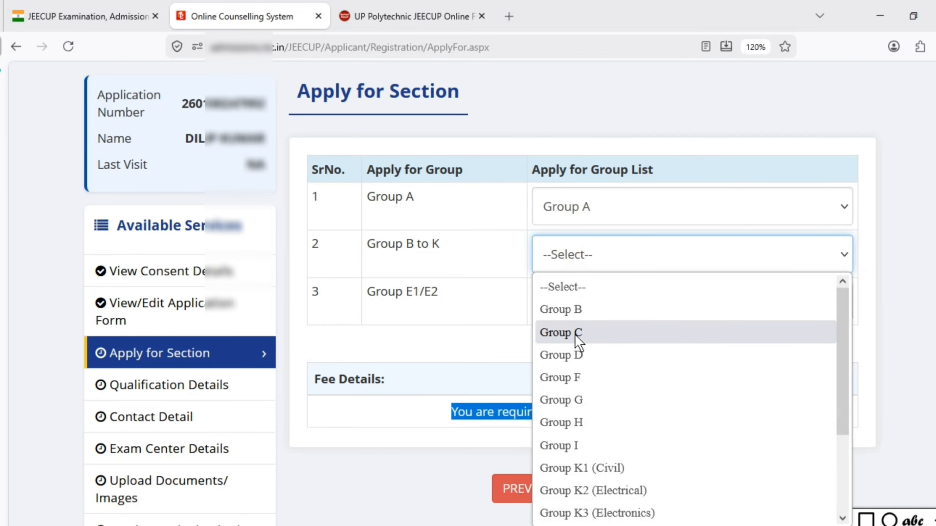
click(575, 331)
drag(554, 420, 734, 428)
click(623, 264)
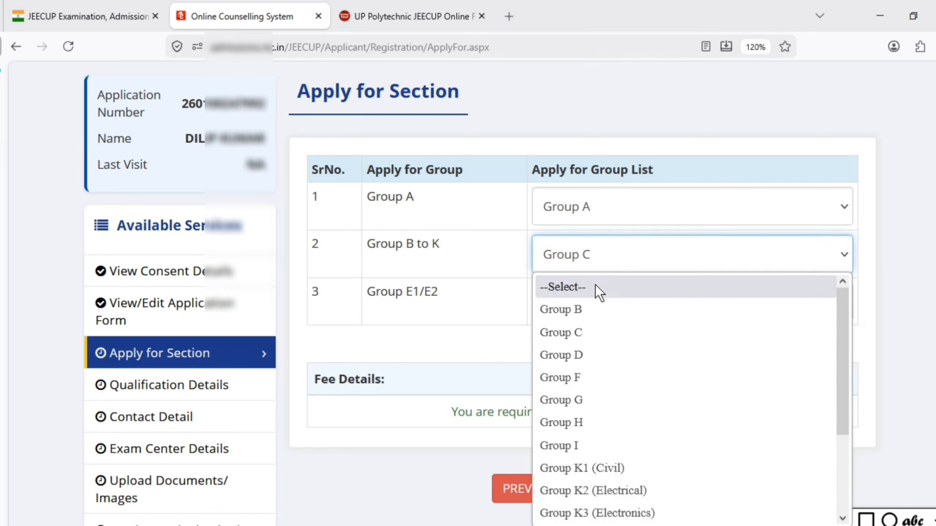
click(592, 284)
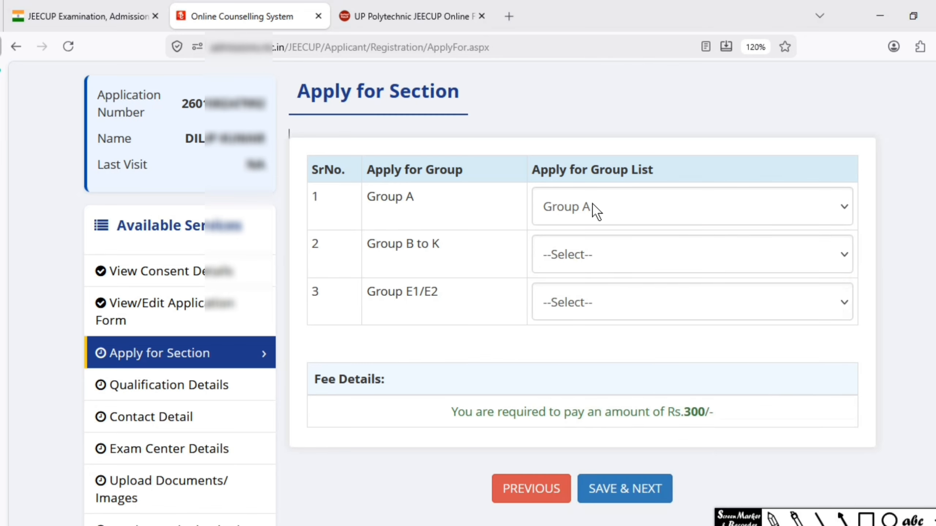
Step: On Sarkari Result, read the Group A row: 3 Years Diploma In Engineering and its eligibility criteria
click(367, 19)
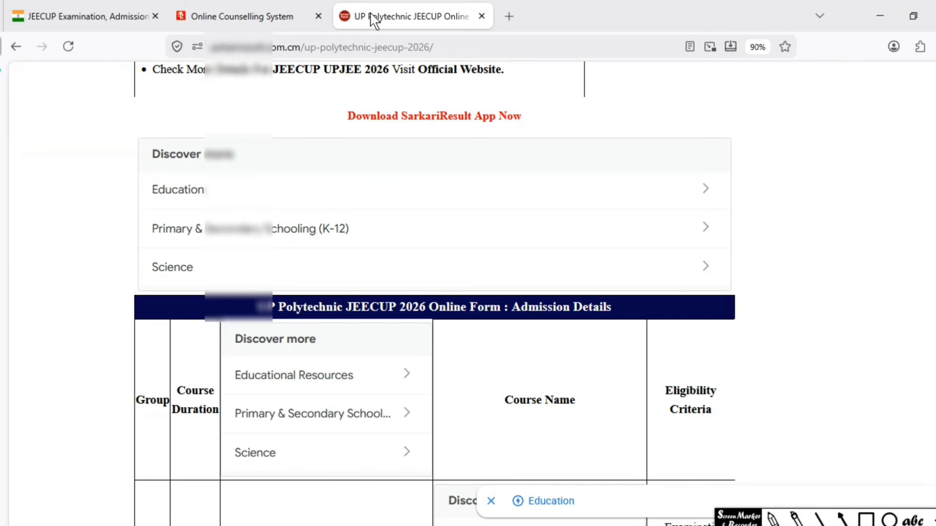
scroll(380, 274, down, 5)
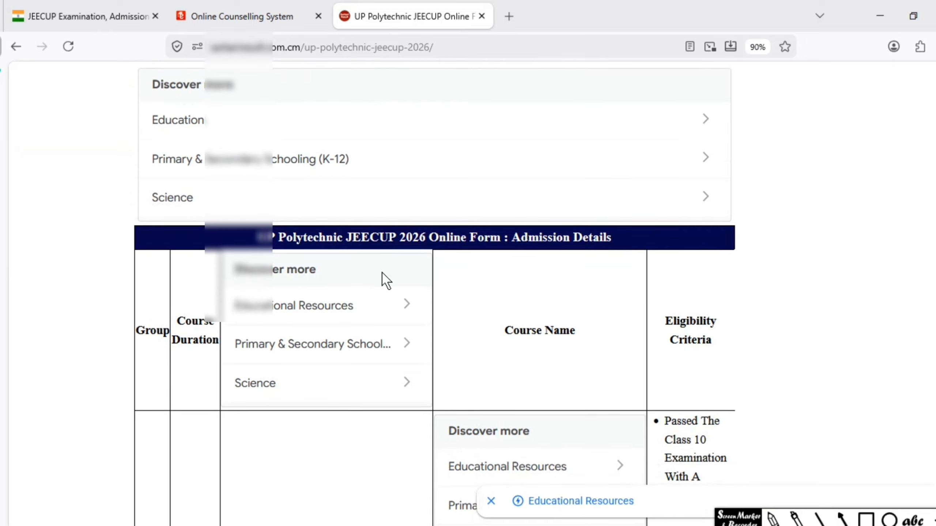
scroll(196, 354, down, 3)
scroll(210, 322, up, 3)
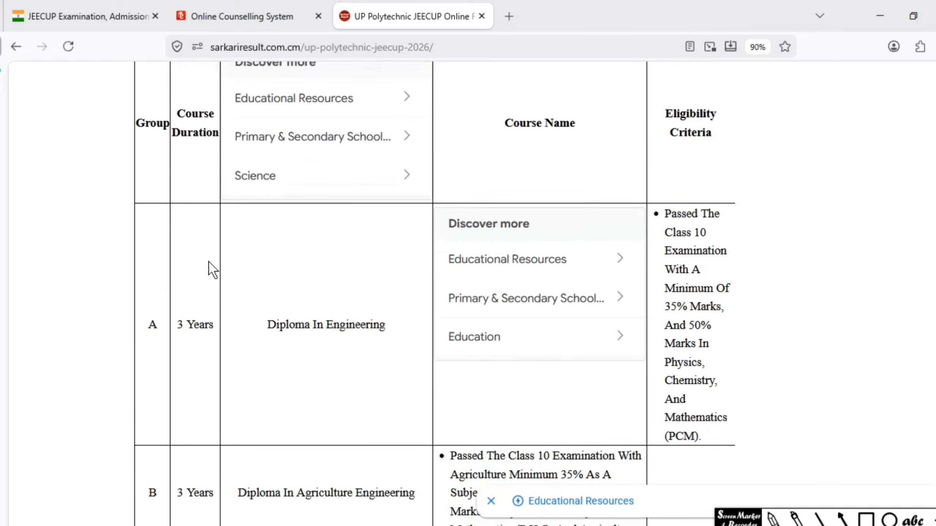
drag(138, 191, 168, 209)
scroll(194, 305, down, 2)
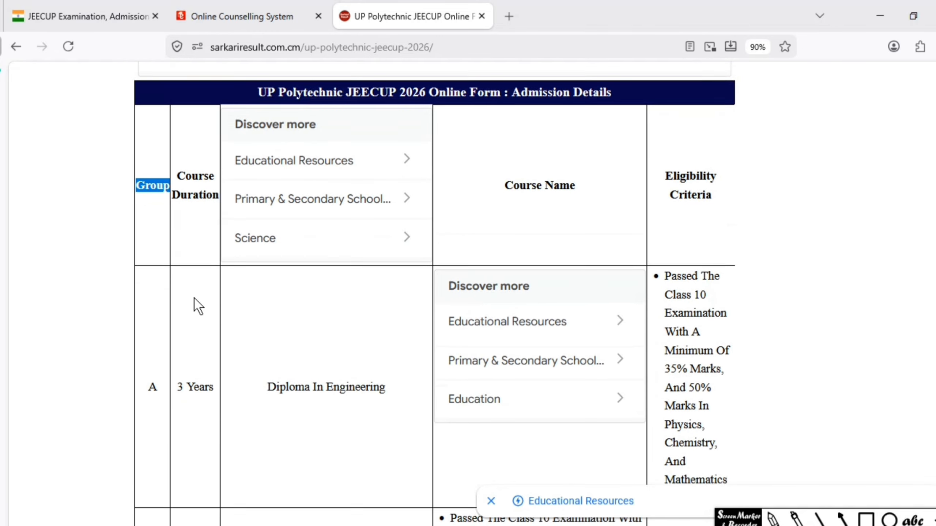
double_click(150, 321)
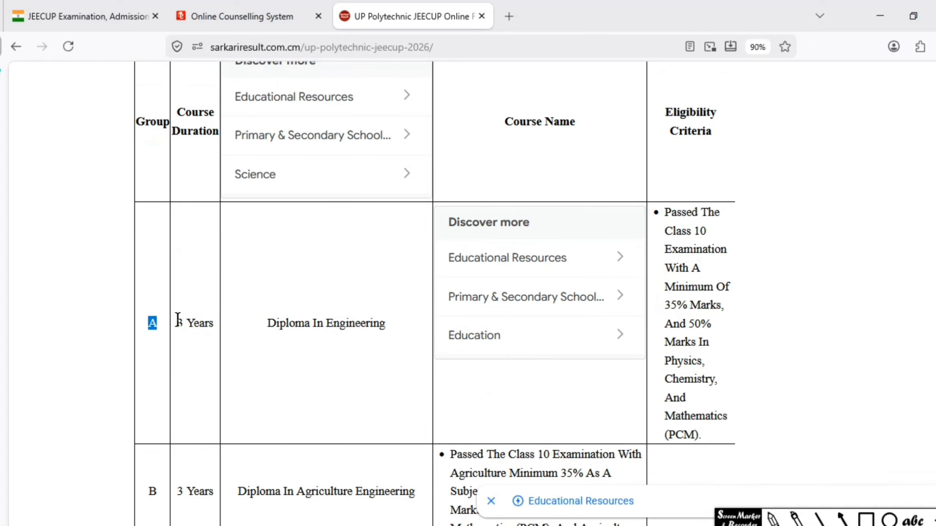
drag(177, 319, 207, 324)
drag(268, 328, 384, 341)
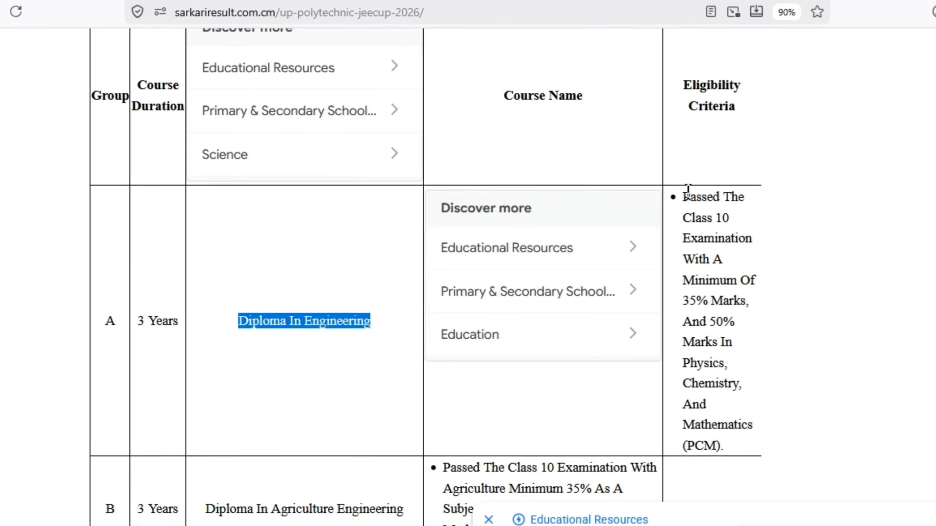
drag(688, 192, 855, 506)
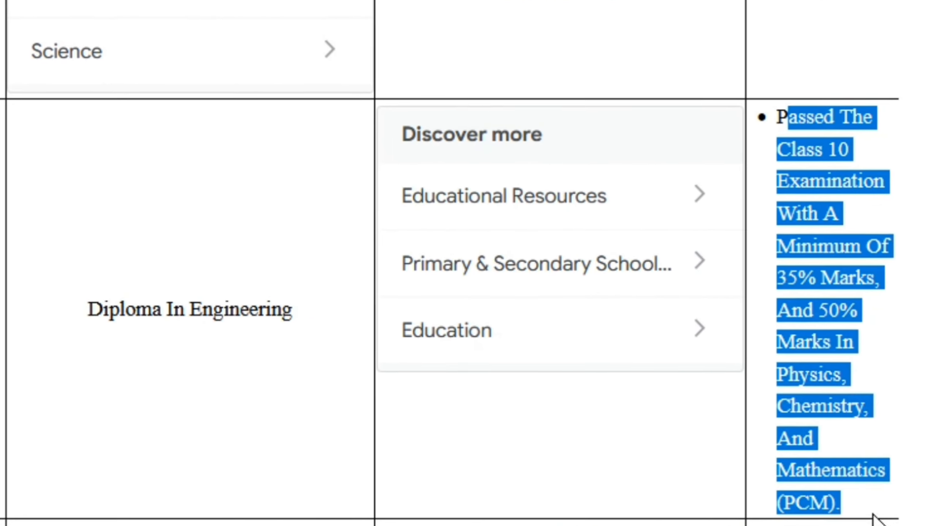
Step: Scan further rows like Diploma In Agriculture Engineering, then SAVE & NEXT the Group A choice
drag(90, 309, 278, 309)
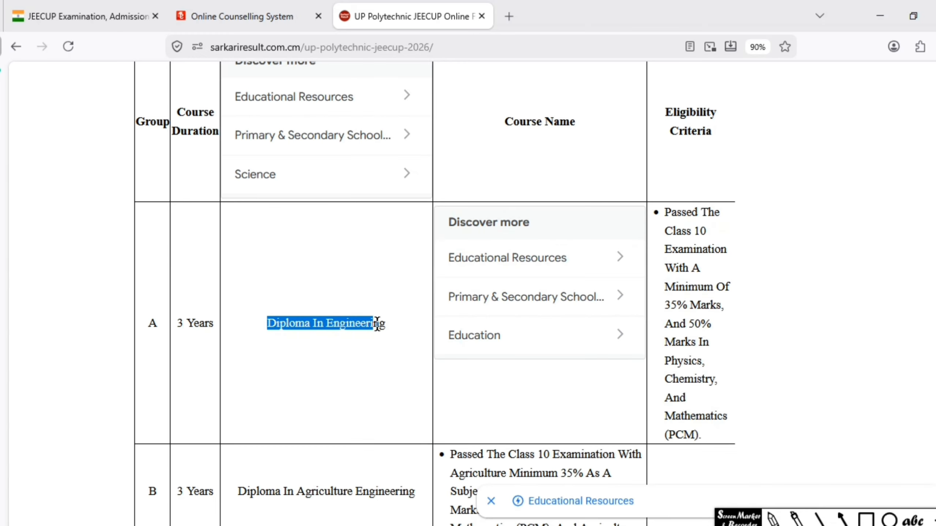
drag(377, 323, 380, 318)
scroll(383, 317, down, 5)
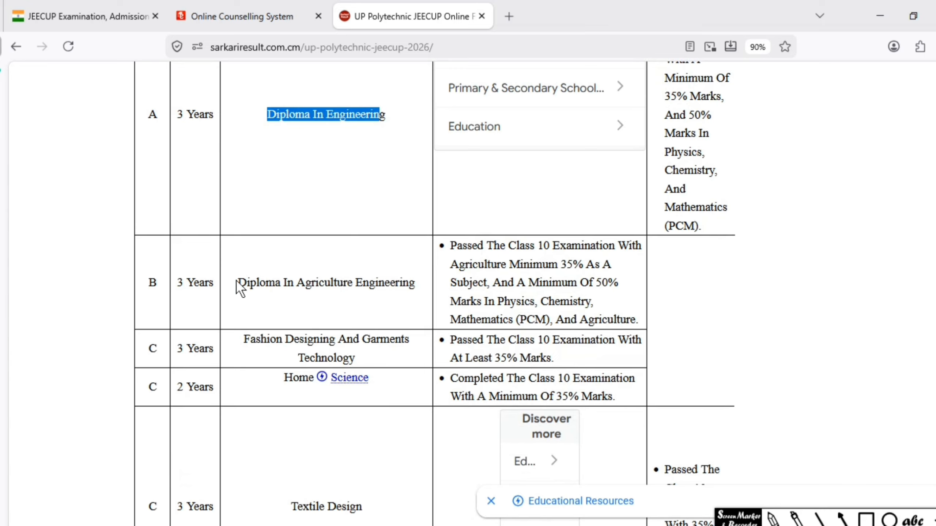
drag(244, 282, 417, 291)
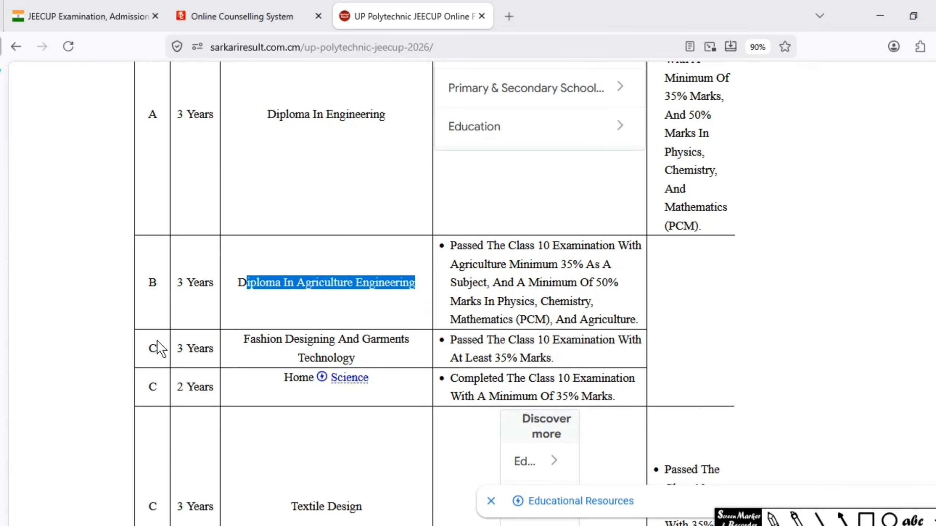
scroll(241, 387, down, 8)
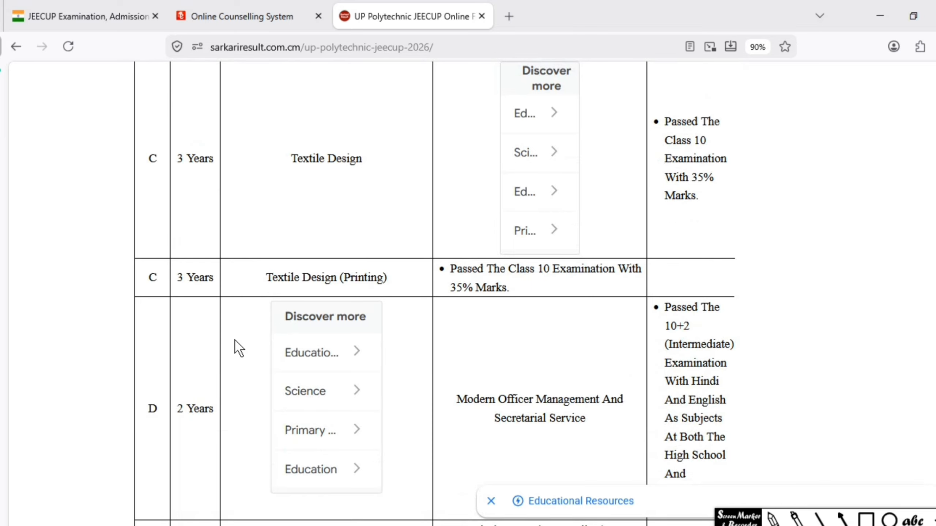
scroll(240, 348, down, 20)
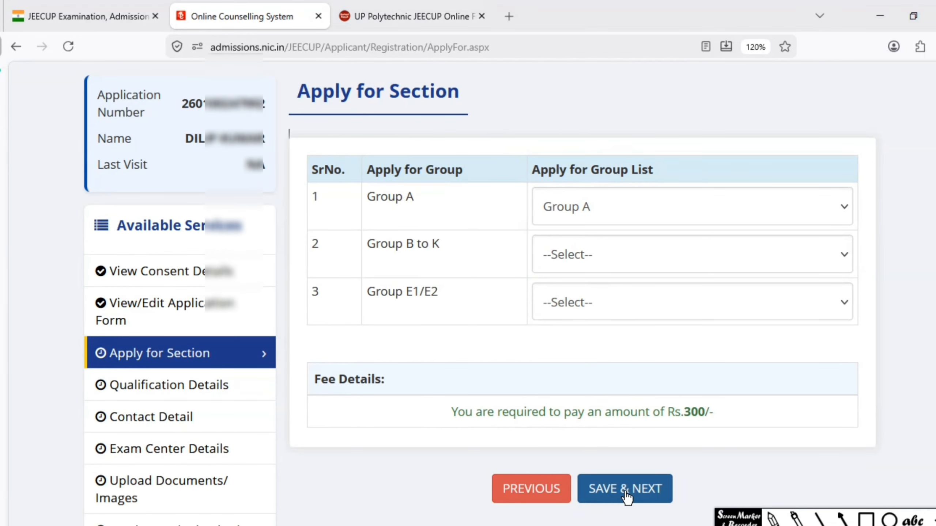
click(626, 493)
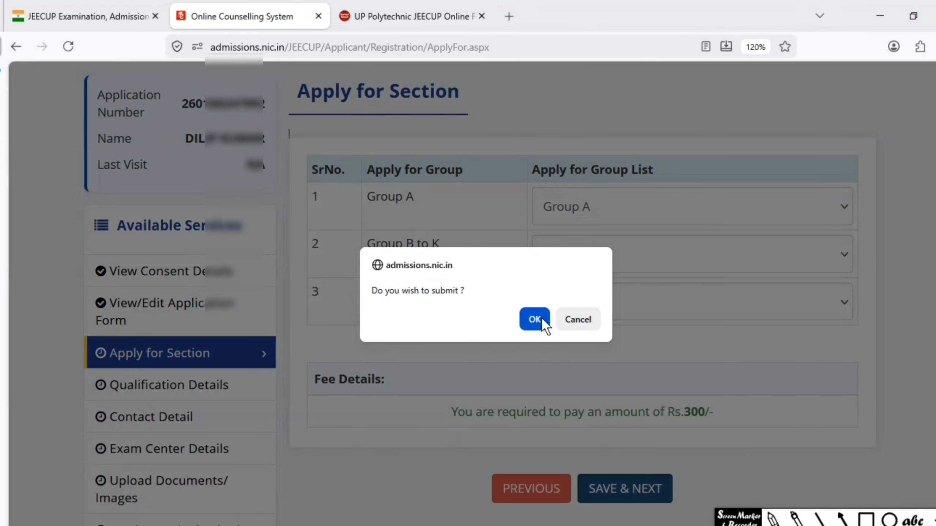
Step: Confirm the section submission with OK and fill in the Class 10th qualification fields
click(540, 319)
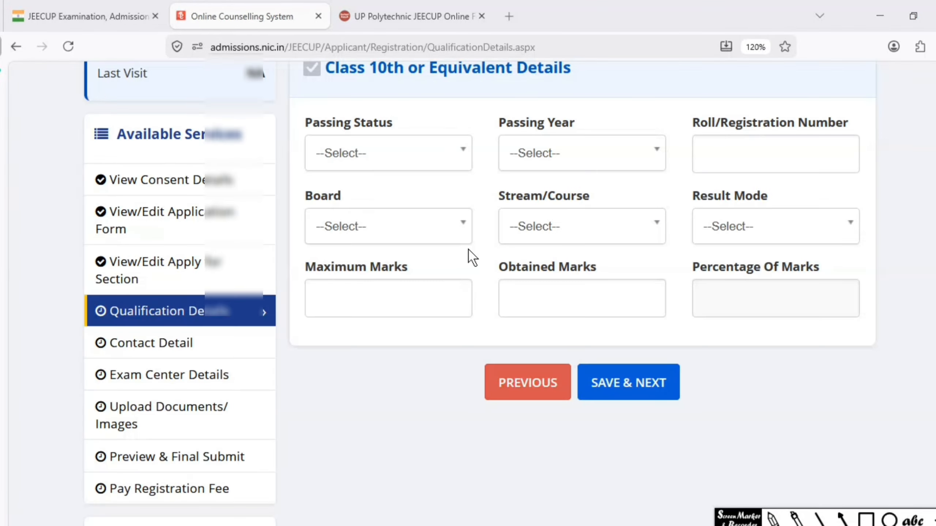
click(865, 521)
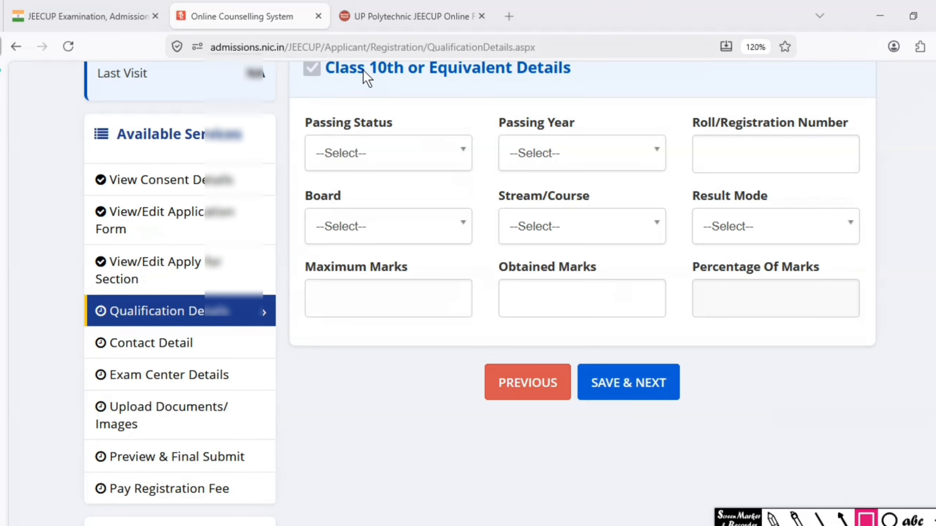
mouse_move(288, 56)
mouse_down()
mouse_move(478, 94)
mouse_move(598, 88)
mouse_up()
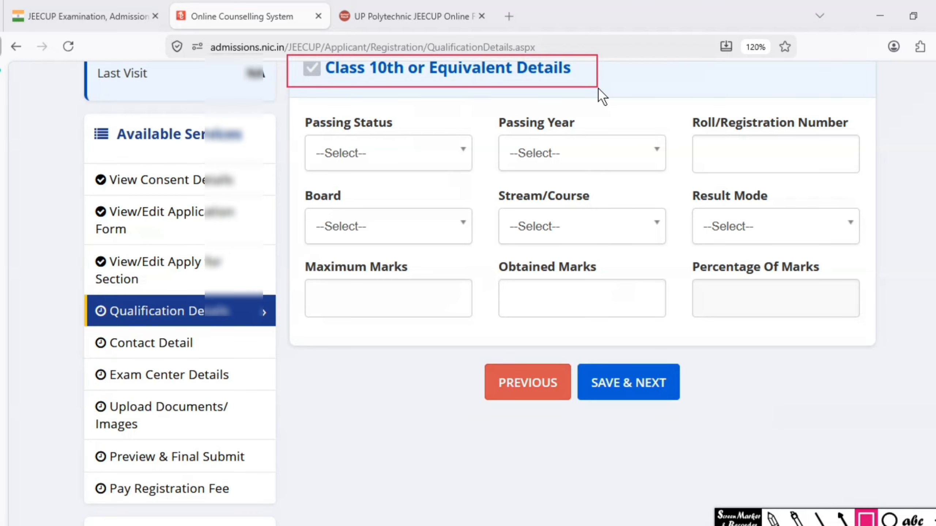
mouse_move(297, 119)
mouse_down()
mouse_move(455, 181)
mouse_move(463, 174)
mouse_up()
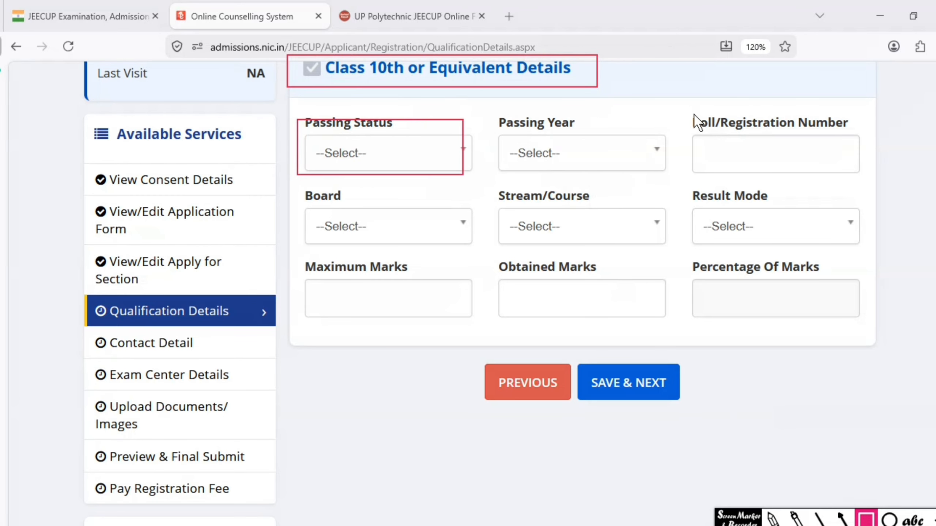
drag(694, 116, 843, 174)
drag(303, 198, 431, 252)
mouse_move(500, 186)
mouse_down()
mouse_move(566, 224)
mouse_move(629, 236)
mouse_up()
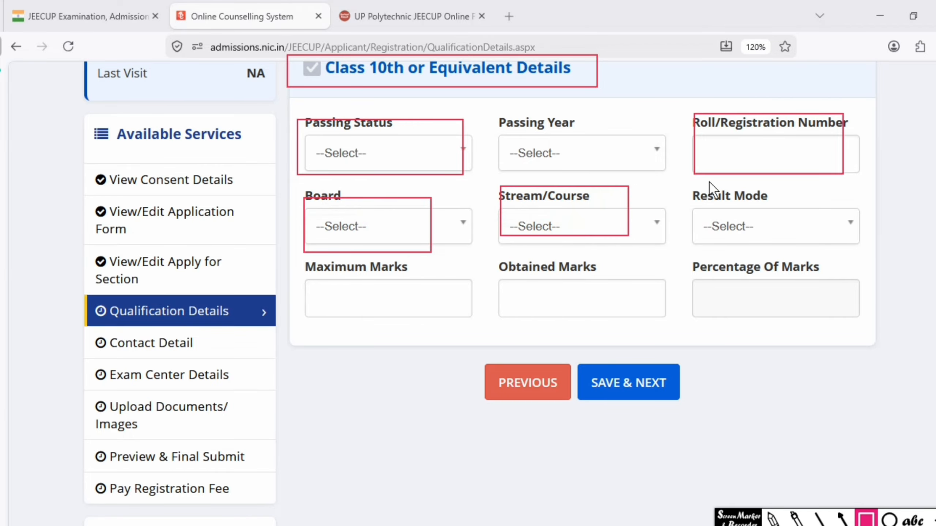
drag(691, 194, 794, 253)
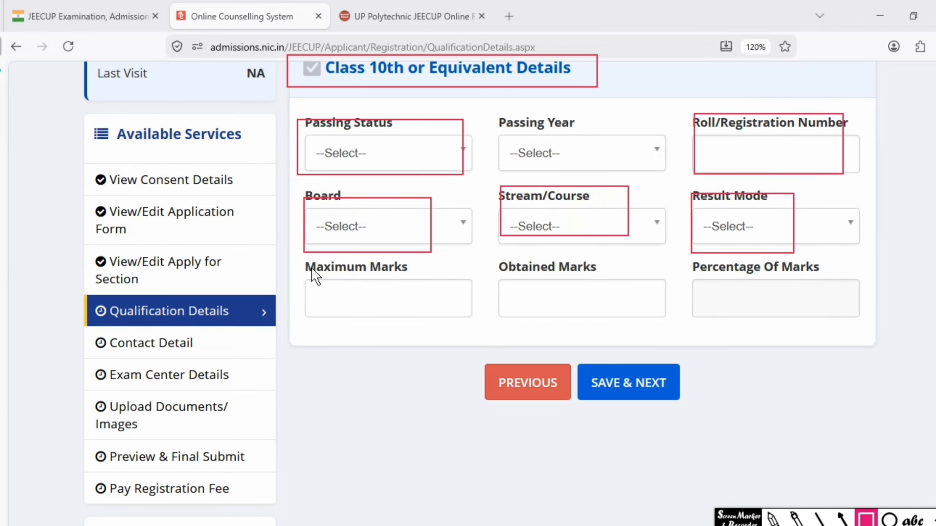
mouse_move(302, 265)
mouse_down()
mouse_move(436, 323)
mouse_move(459, 317)
mouse_up()
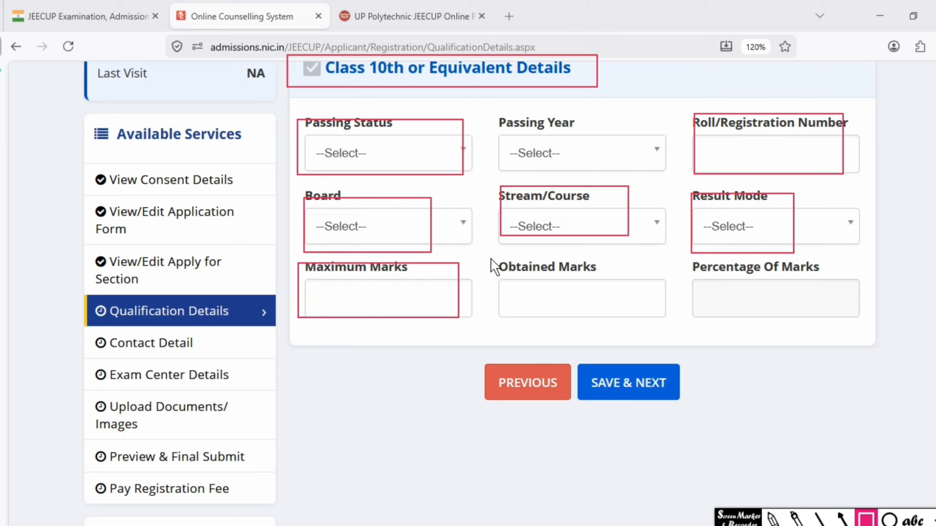
mouse_move(491, 260)
mouse_down()
mouse_move(573, 309)
mouse_move(618, 323)
mouse_up()
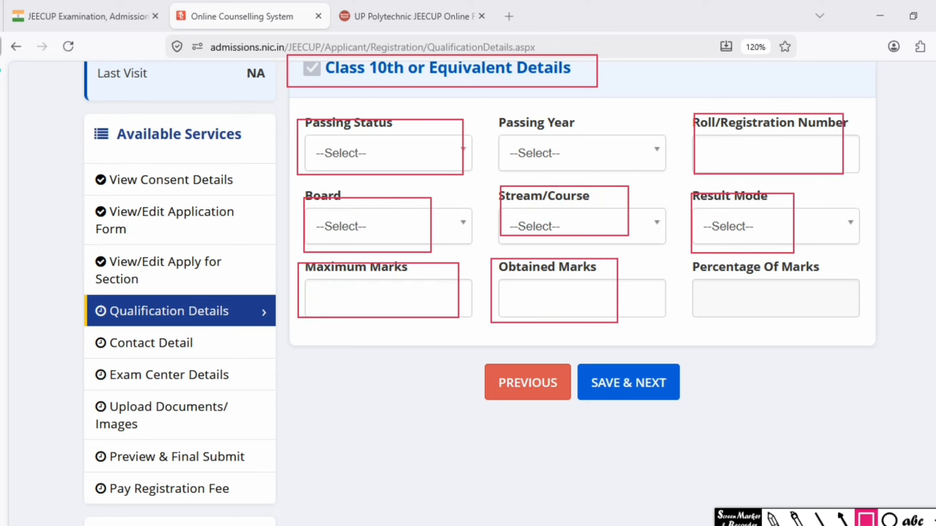
Step: Save the Class 10th details with SAVE & NEXT and confirm with Yes
click(825, 525)
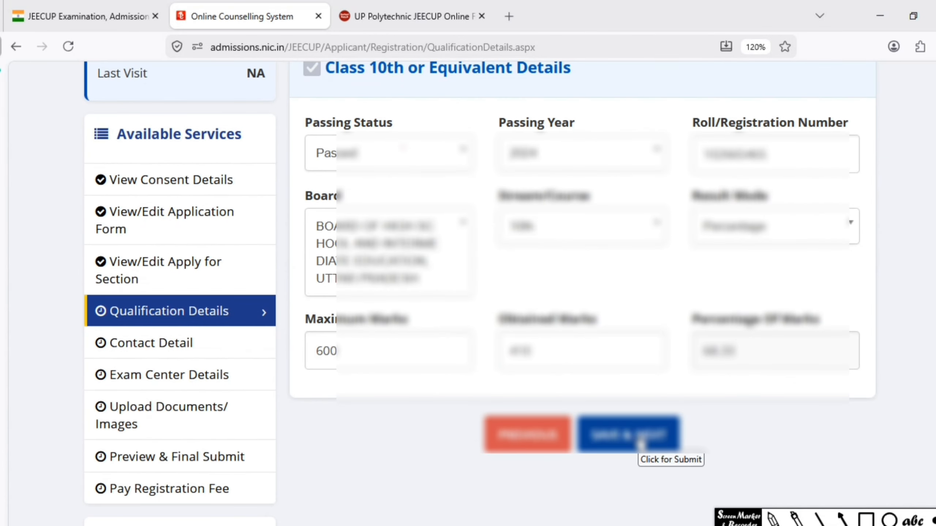
click(639, 442)
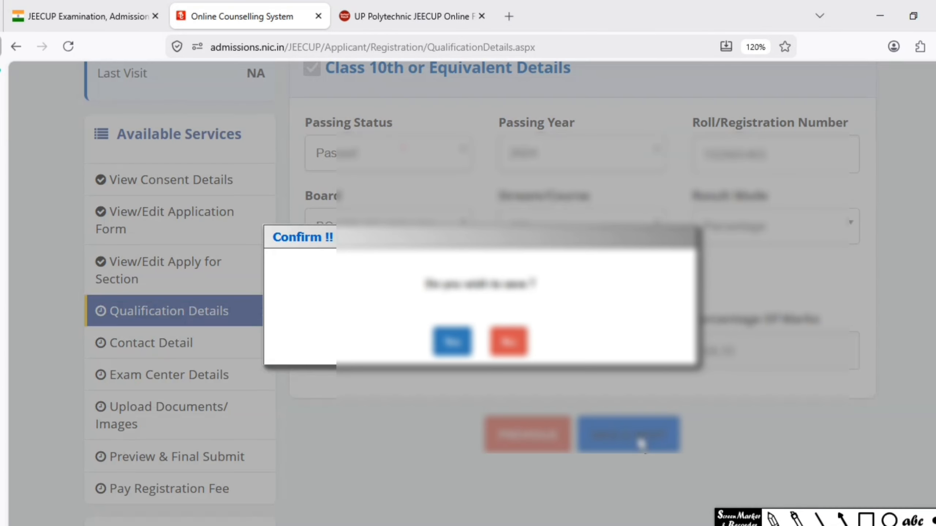
click(464, 344)
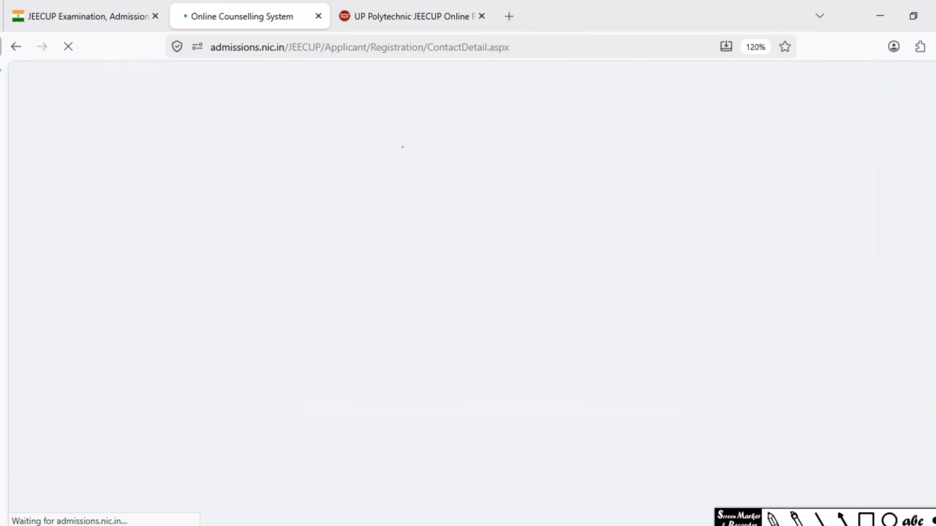
Step: Fill in the correspondence address's premises/village name, sub locality and locality/city fields
drag(297, 272, 445, 287)
scroll(454, 278, down, 2)
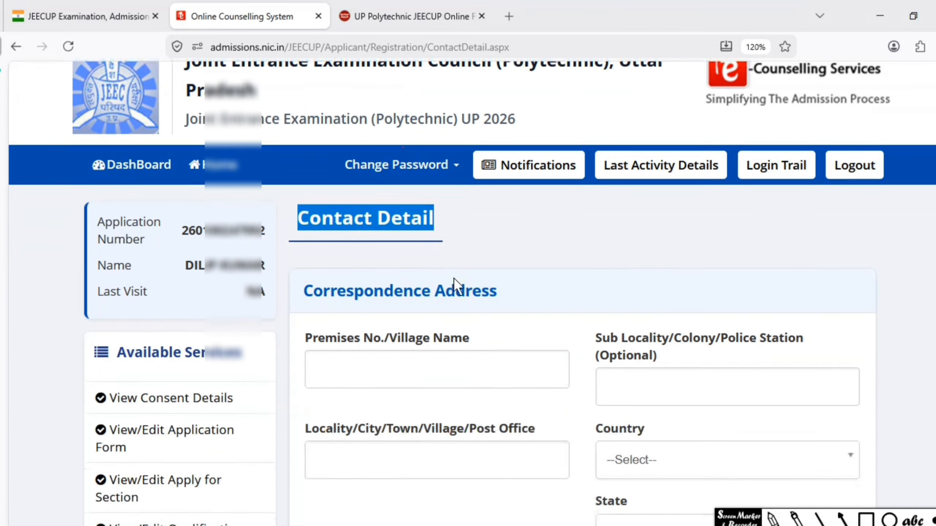
scroll(454, 277, down, 1)
drag(314, 255, 467, 261)
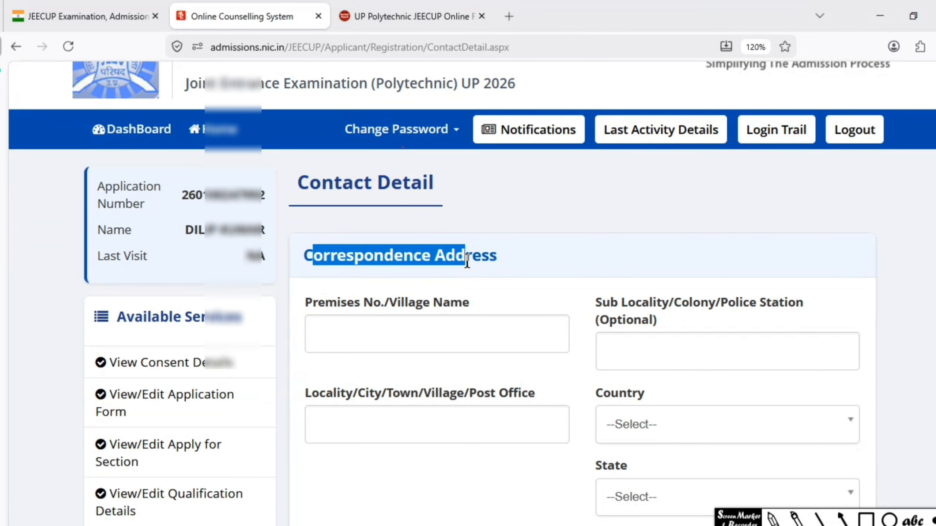
click(357, 337)
drag(325, 297, 459, 305)
scroll(648, 311, down, 2)
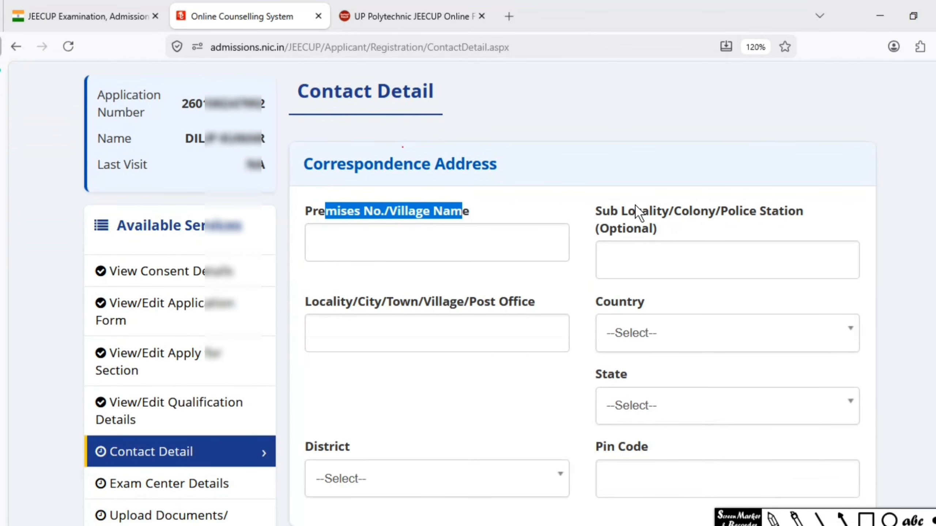
drag(599, 208, 804, 243)
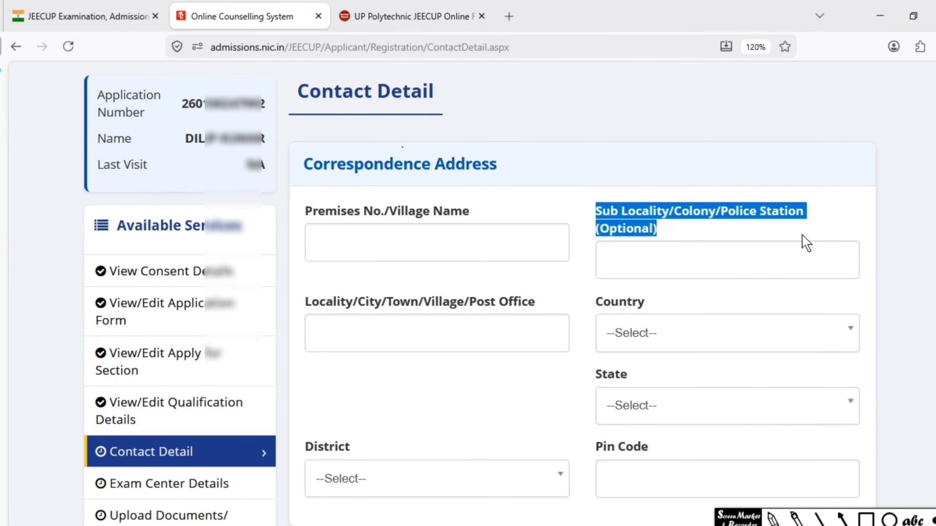
click(720, 268)
drag(319, 302, 498, 309)
click(420, 335)
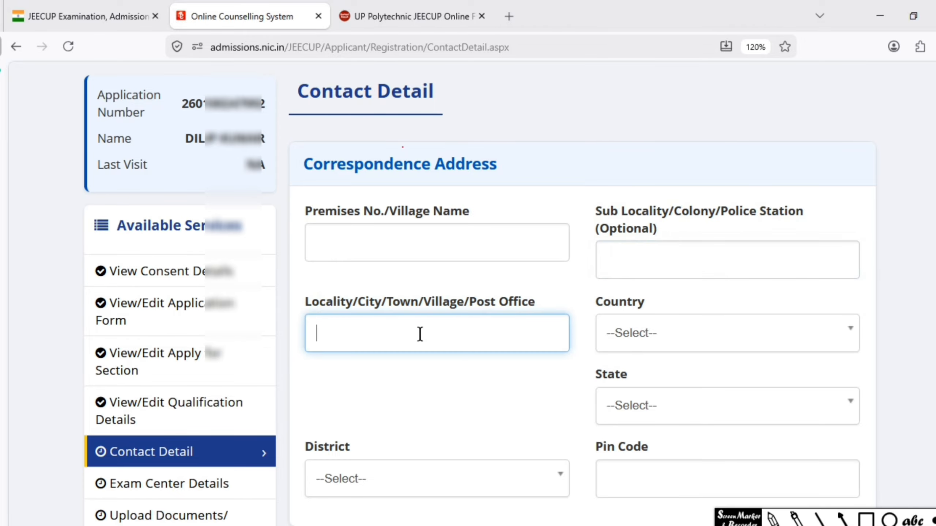
Step: Set the address country to India, state to Uttar Pradesh and district to Bara Banki
click(624, 333)
click(622, 423)
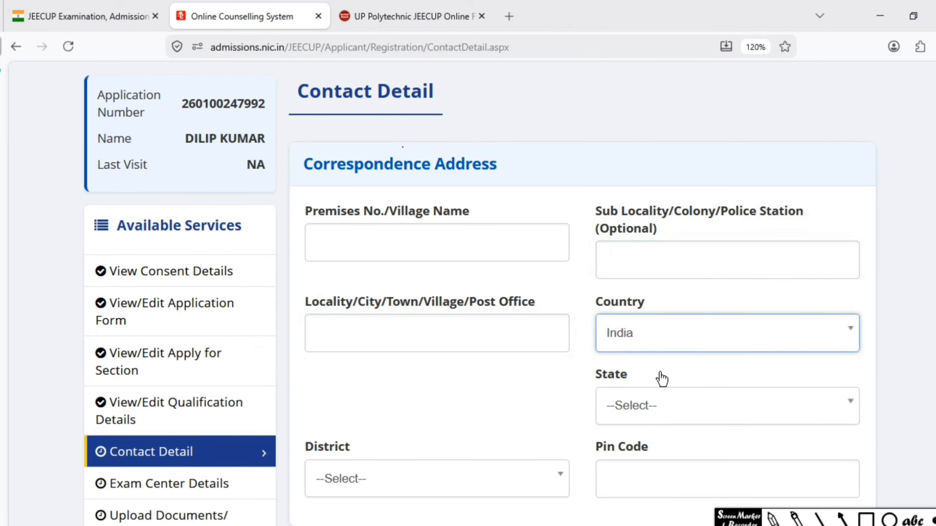
scroll(661, 369, down, 5)
click(641, 226)
scroll(628, 387, down, 10)
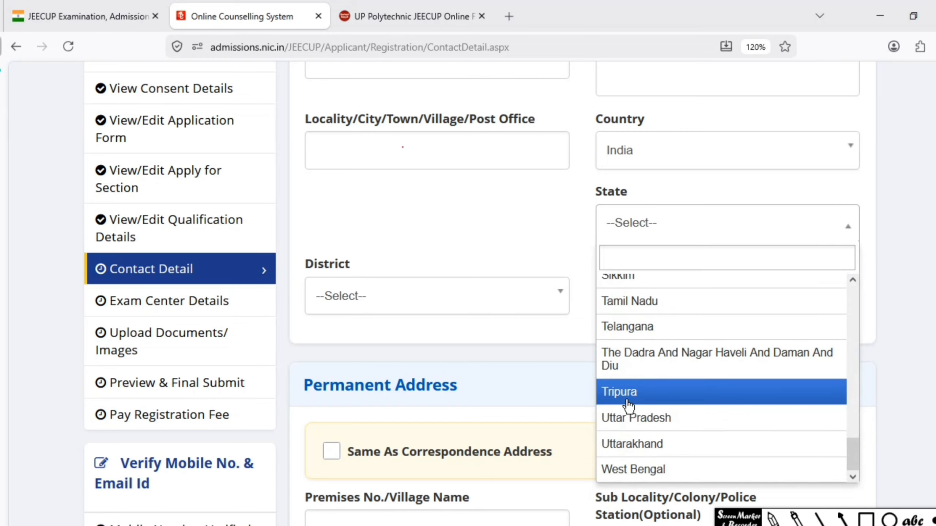
click(631, 424)
click(624, 195)
click(631, 140)
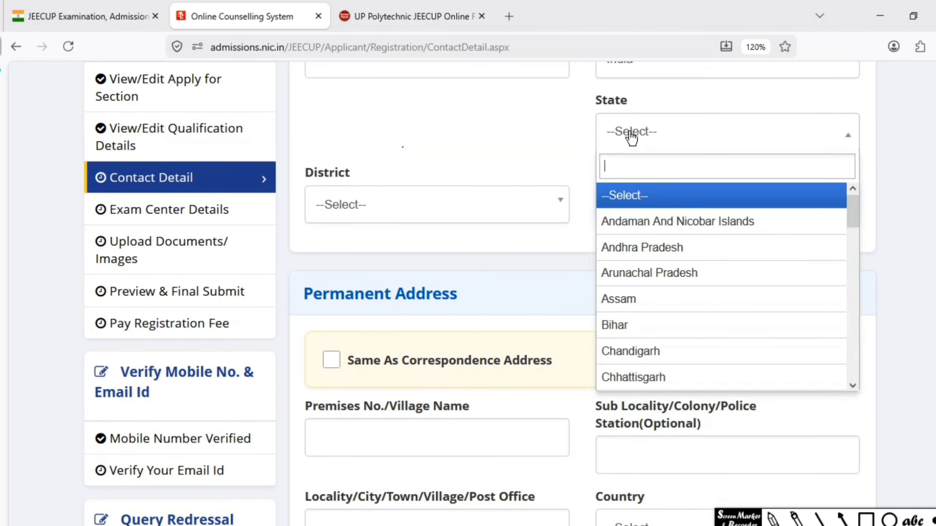
scroll(638, 379, down, 5)
scroll(639, 383, down, 8)
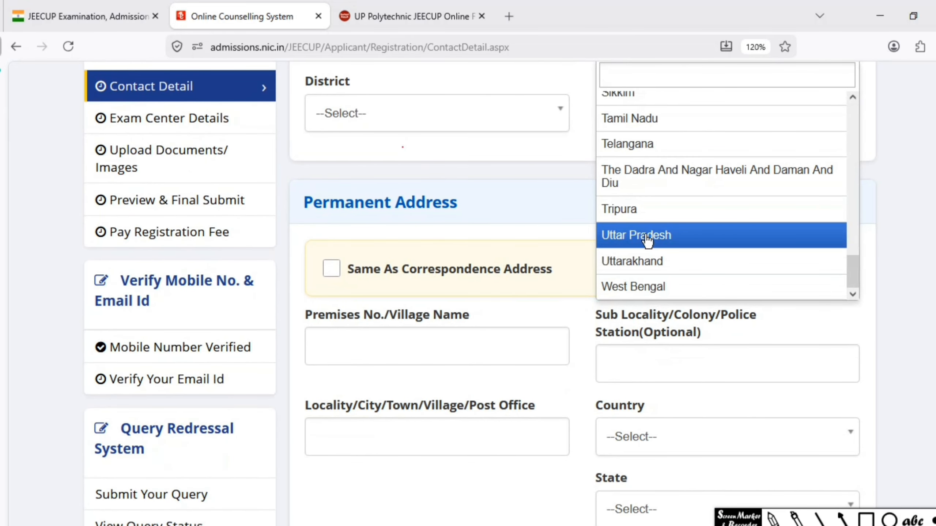
click(646, 237)
scroll(359, 115, up, 2)
click(355, 203)
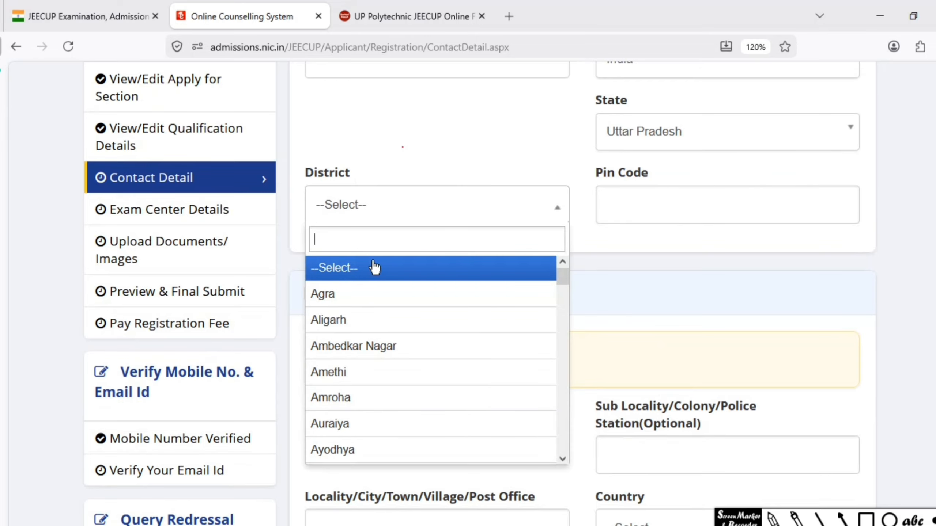
scroll(376, 428, down, 3)
scroll(376, 428, down, 2)
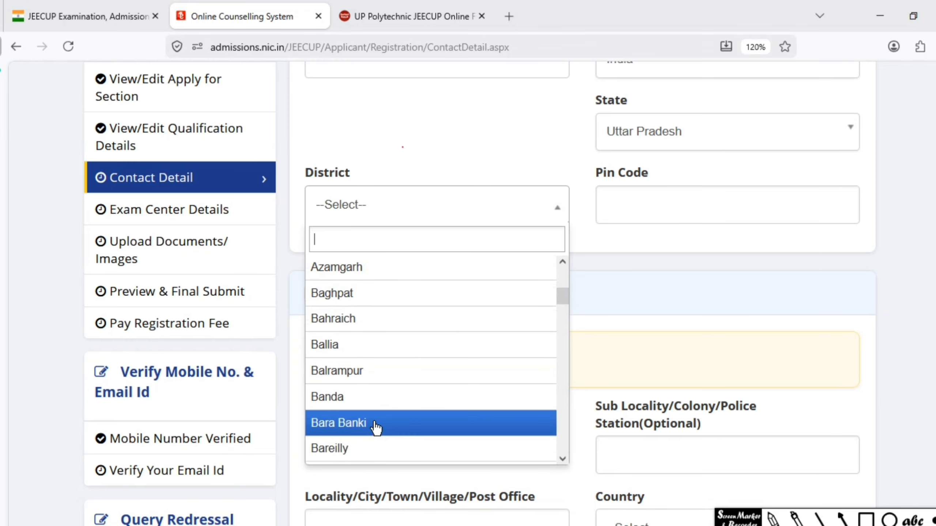
click(375, 428)
Step: Enter the address pin code, correcting the partial entry, and dismiss the warning alert
drag(607, 179, 629, 205)
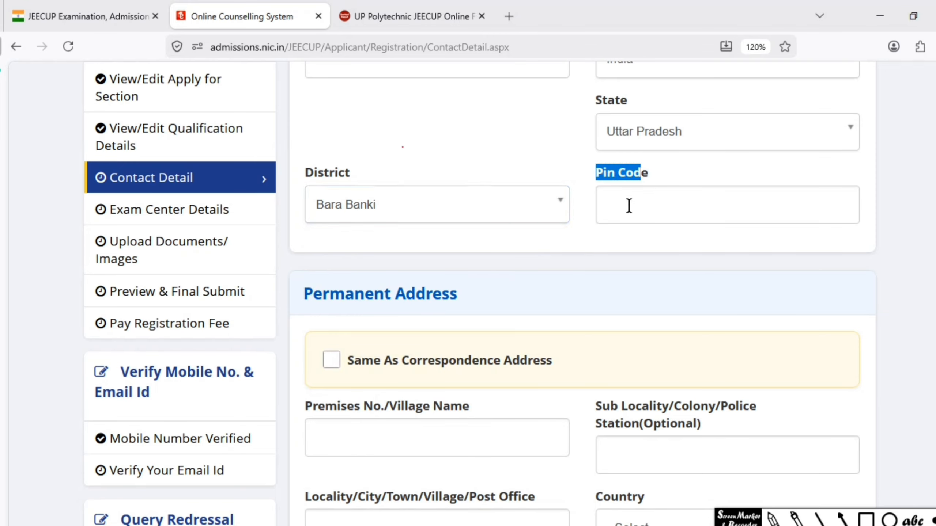
click(629, 205)
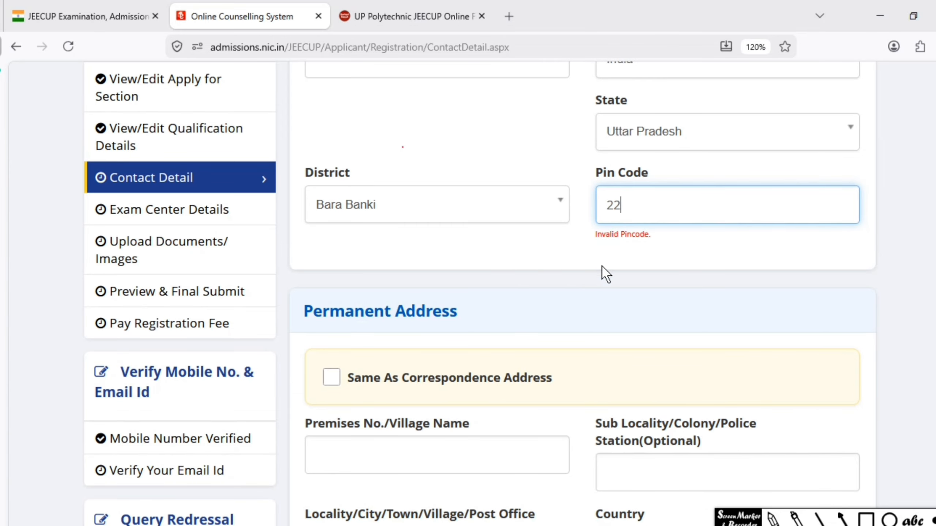
drag(643, 213, 576, 212)
key(BackSpace)
scroll(586, 274, down, 5)
drag(512, 194, 353, 194)
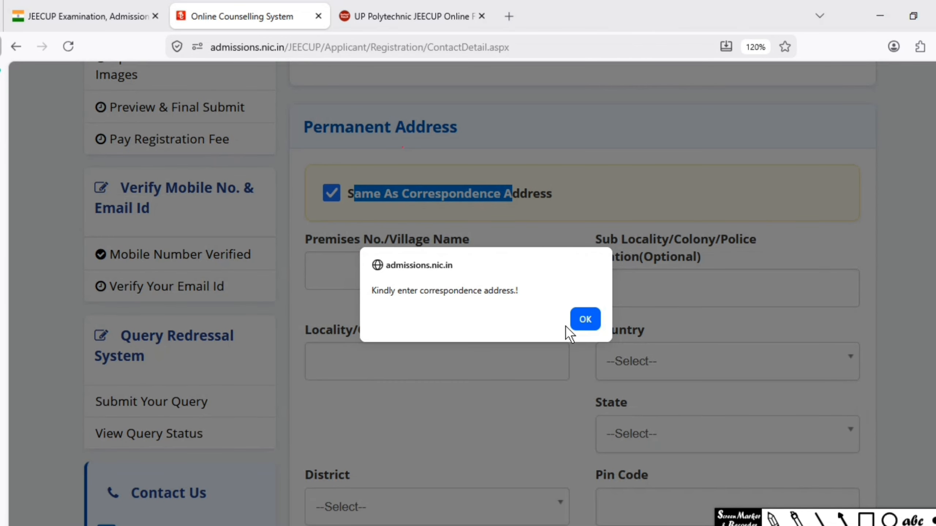
click(573, 323)
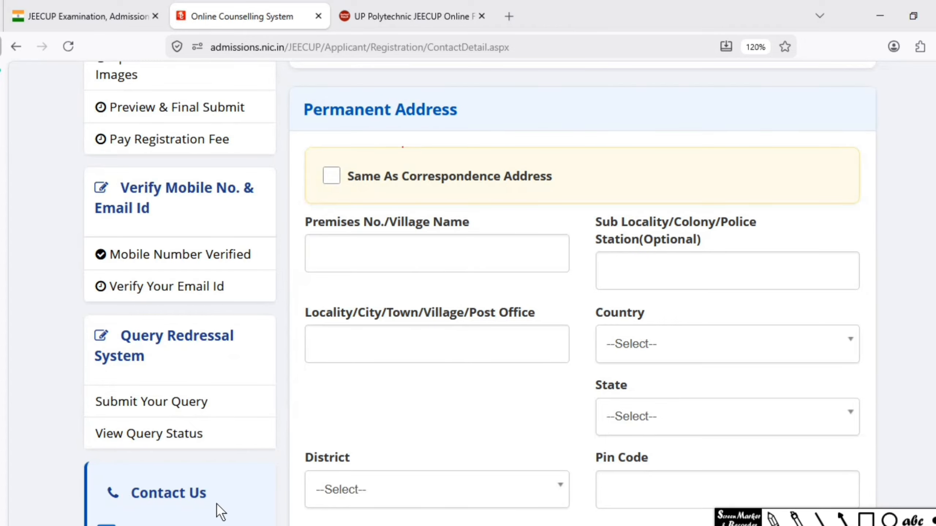
Step: Make the permanent address the same as correspondence and save the contact details
click(331, 176)
click(618, 473)
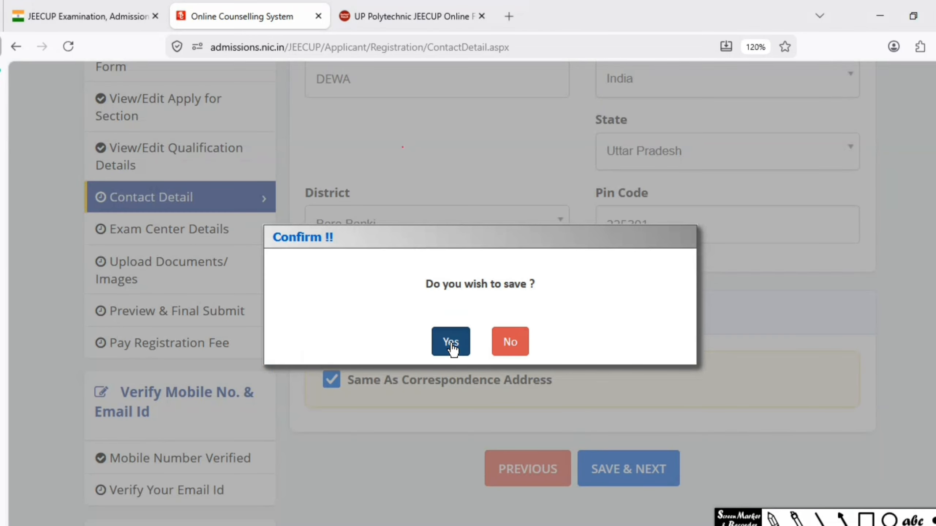
click(450, 341)
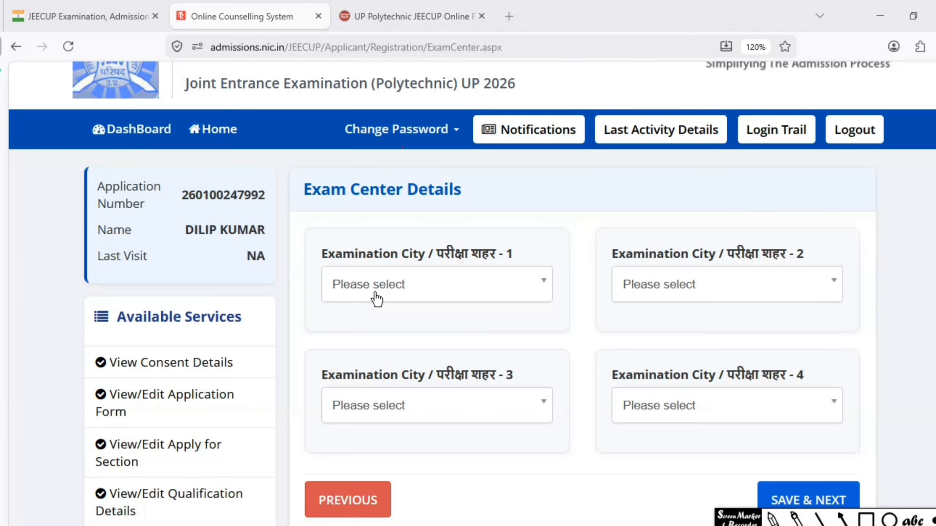
click(376, 295)
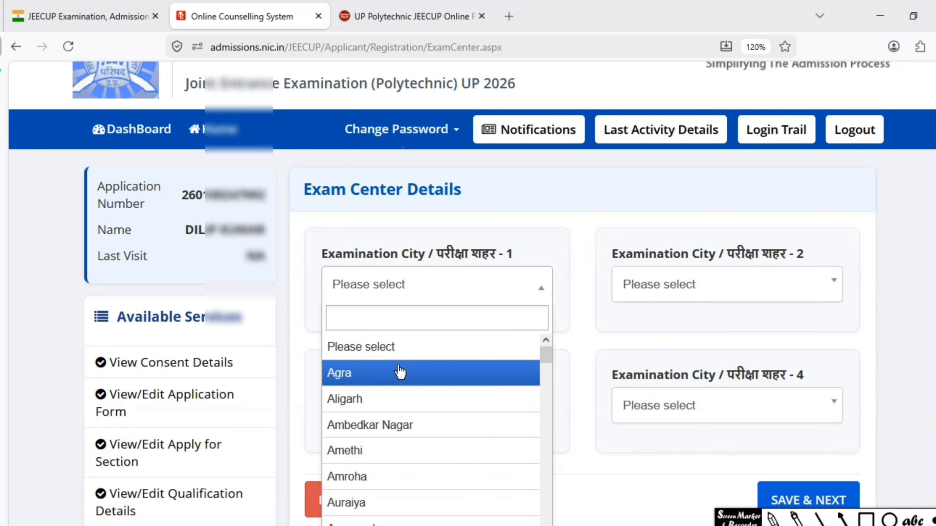
Step: Choose Barabanki, Agra, Ambedkar Nagar and Badaun as exam cities 1–4 and submit them
scroll(411, 420, down, 8)
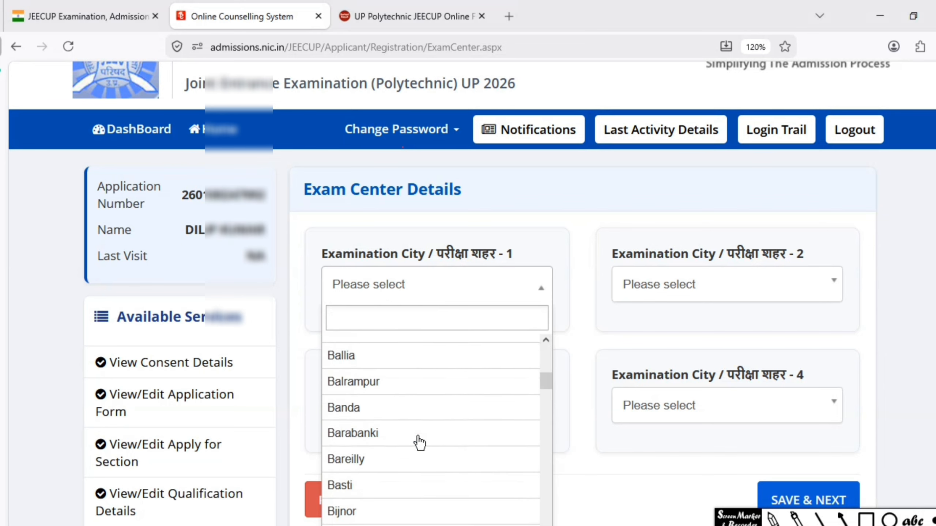
click(354, 432)
scroll(689, 259, down, 2)
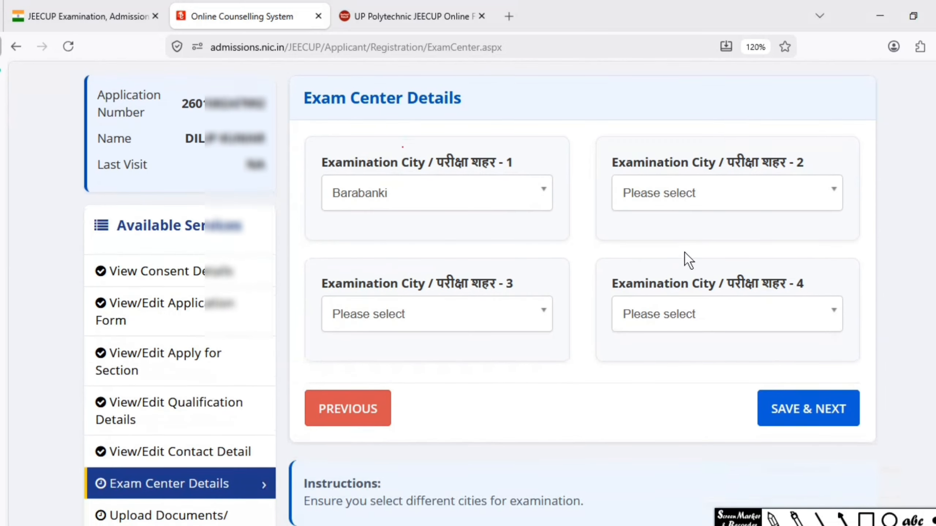
click(652, 195)
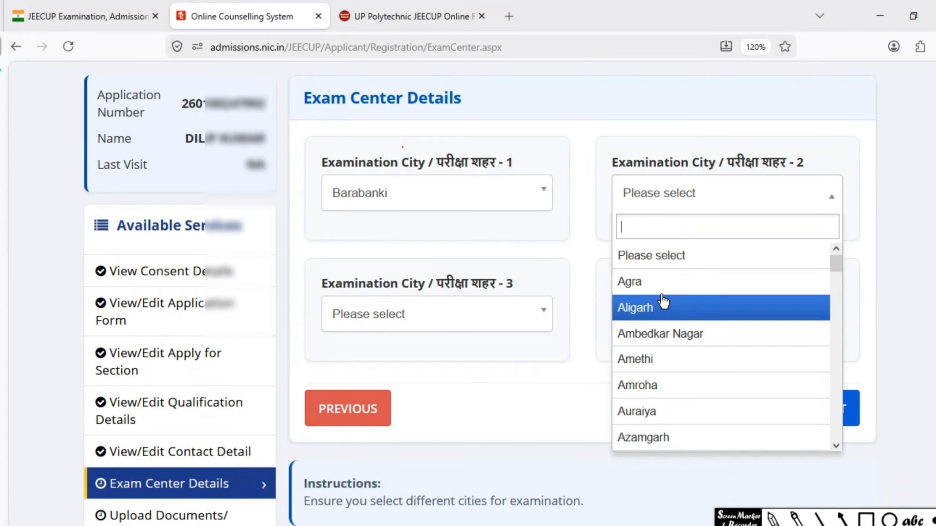
click(626, 279)
click(359, 317)
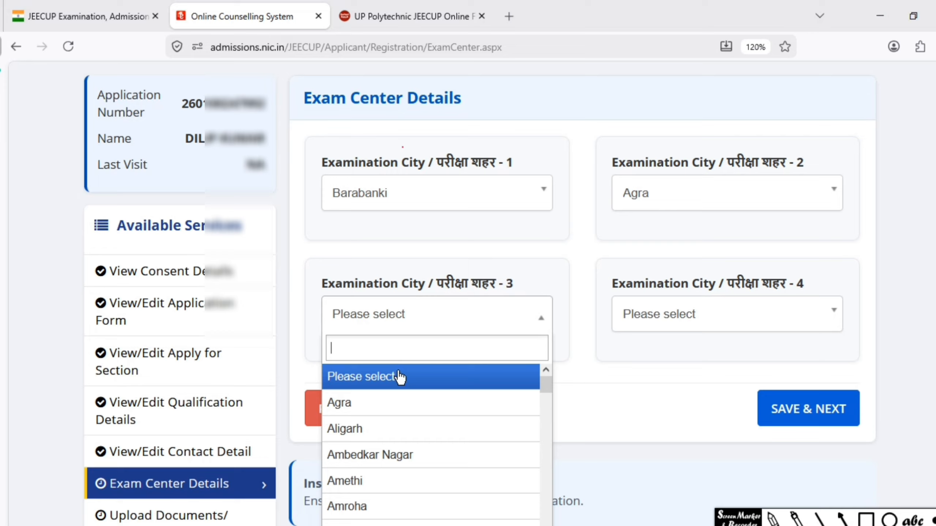
click(371, 457)
click(702, 322)
scroll(676, 460, down, 3)
click(679, 445)
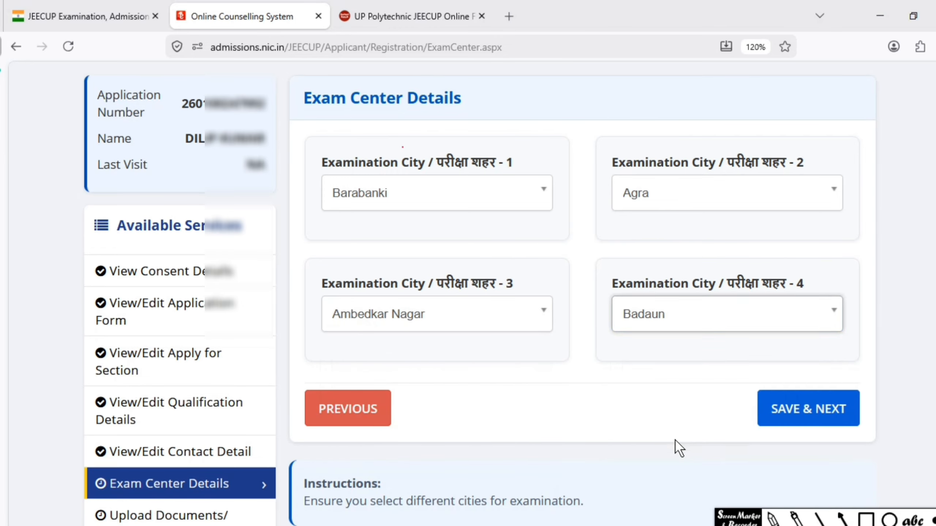
scroll(431, 317, down, 3)
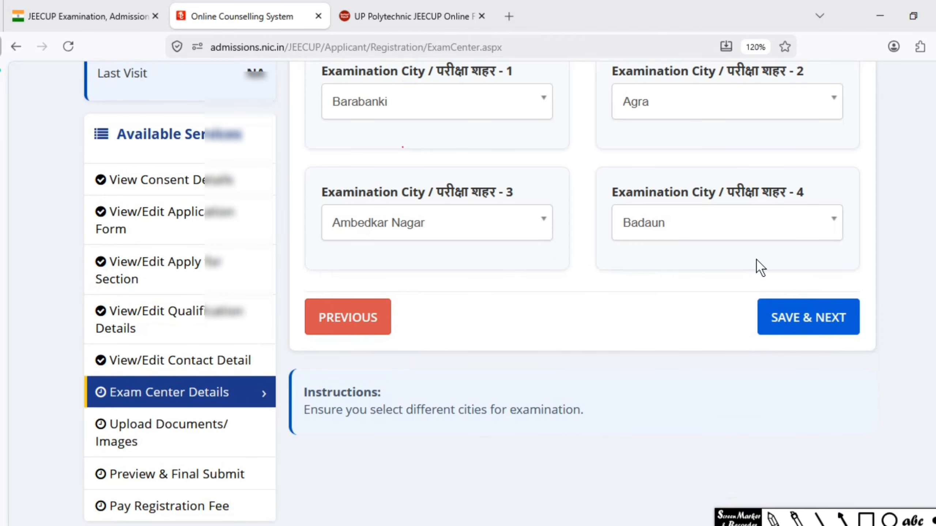
click(804, 327)
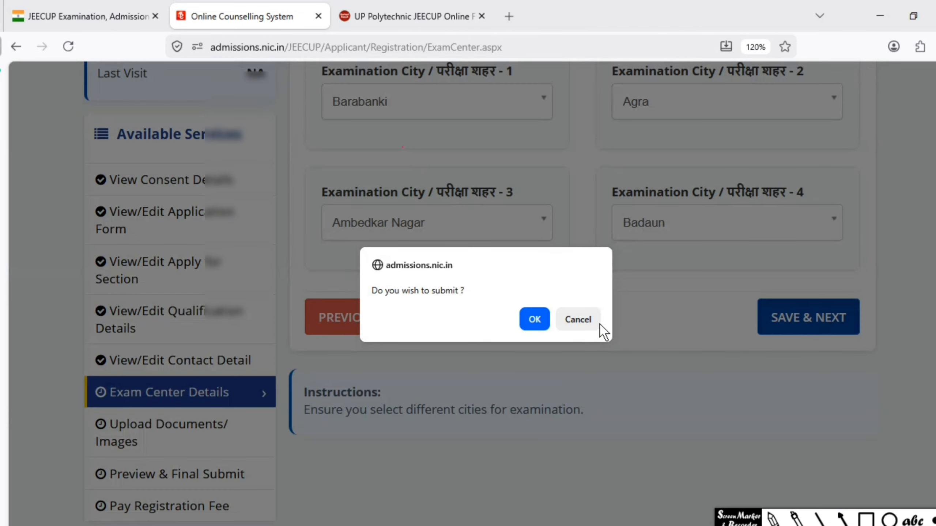
click(534, 319)
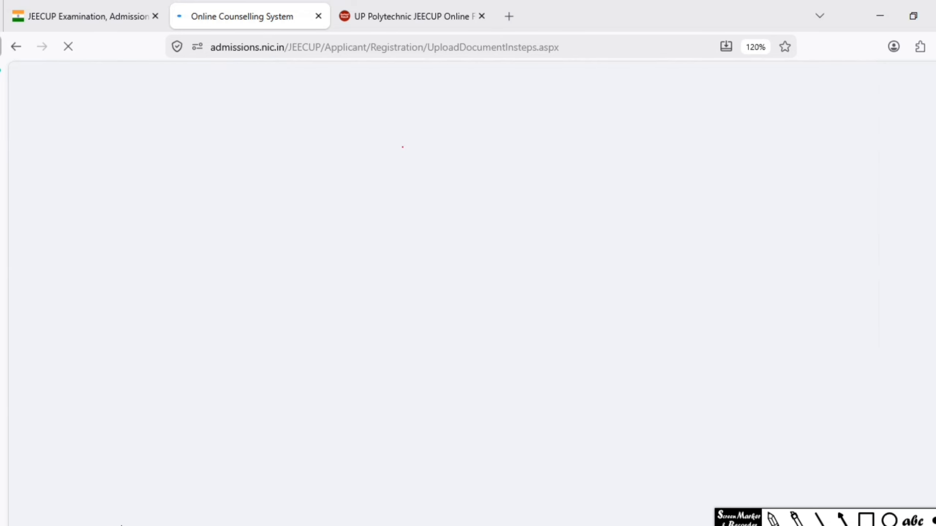
Step: Review the Photograph section and the 15–200 KB photo and signature size requirements
scroll(539, 321, down, 3)
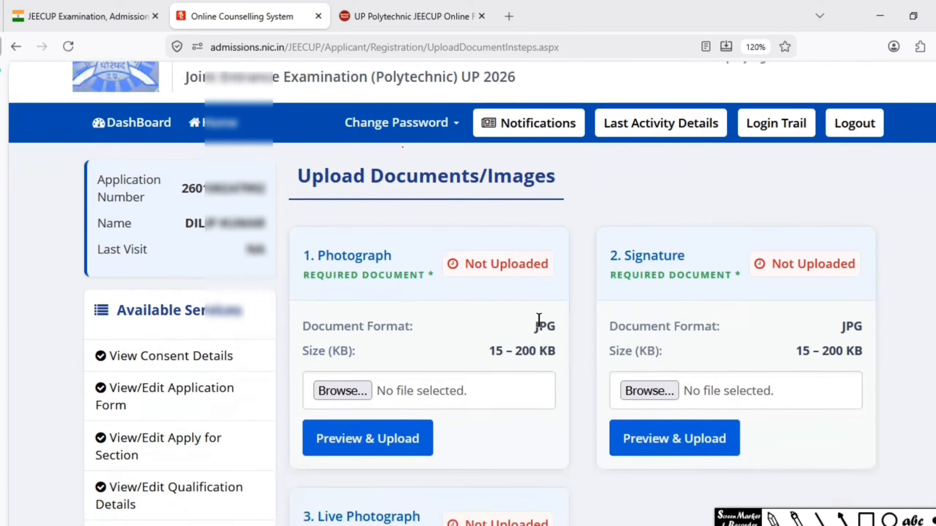
scroll(539, 316, down, 2)
drag(327, 171, 423, 174)
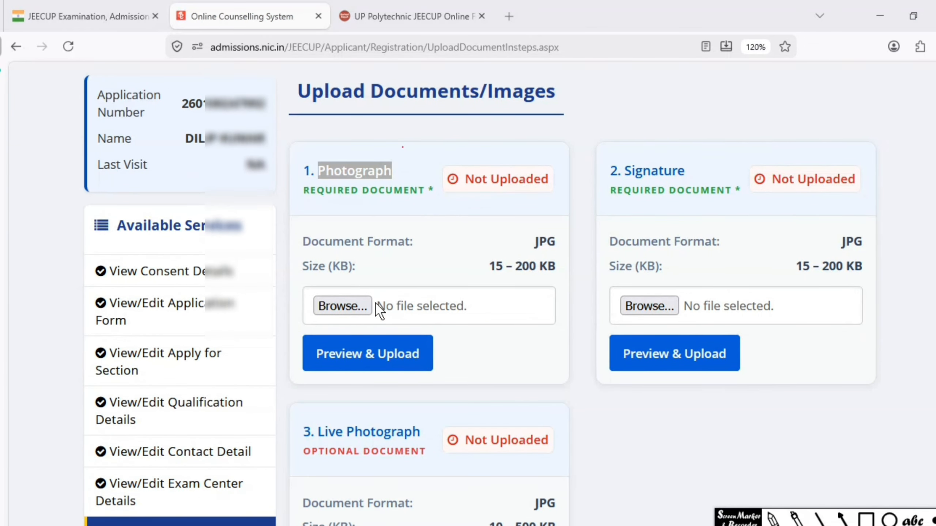
click(418, 266)
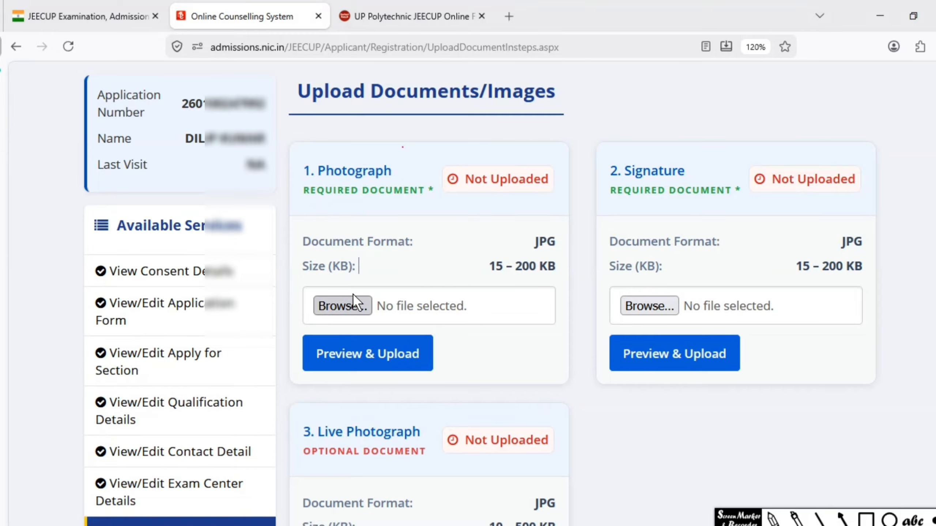
drag(498, 265, 558, 272)
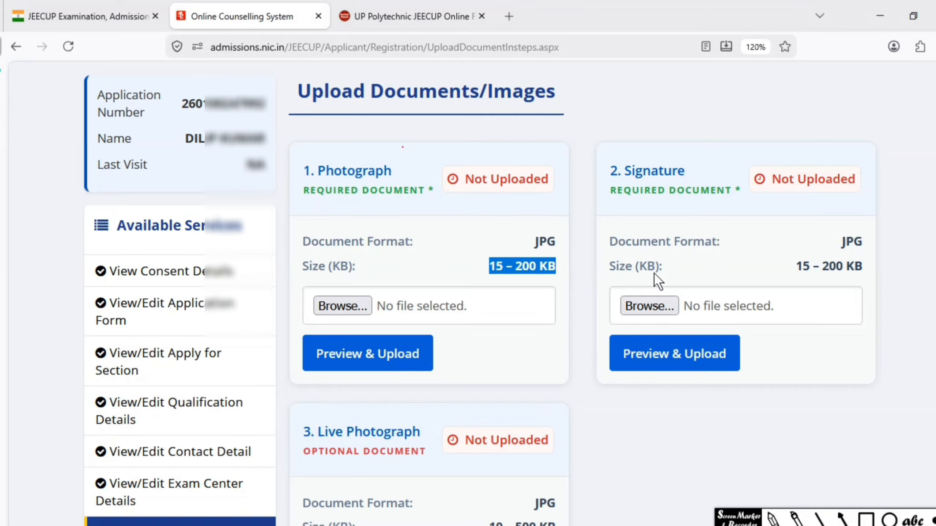
drag(620, 266, 687, 280)
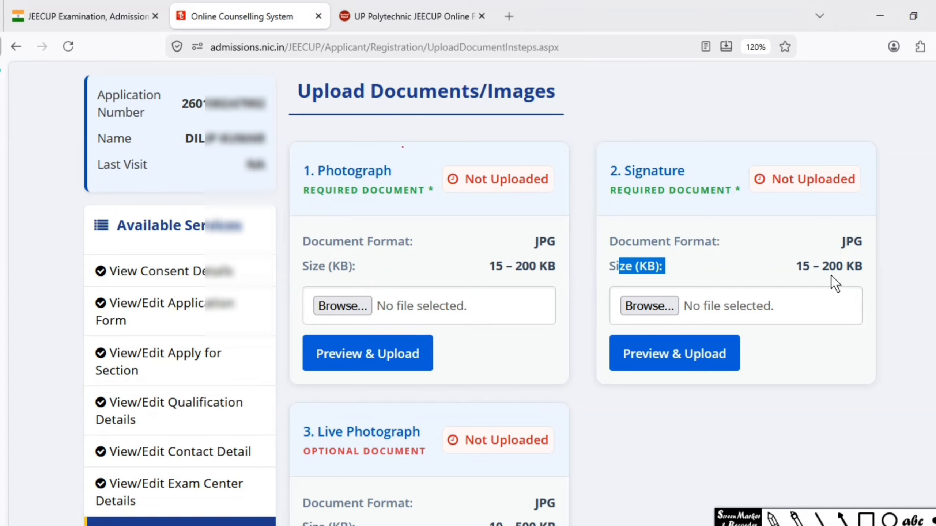
scroll(673, 341, down, 5)
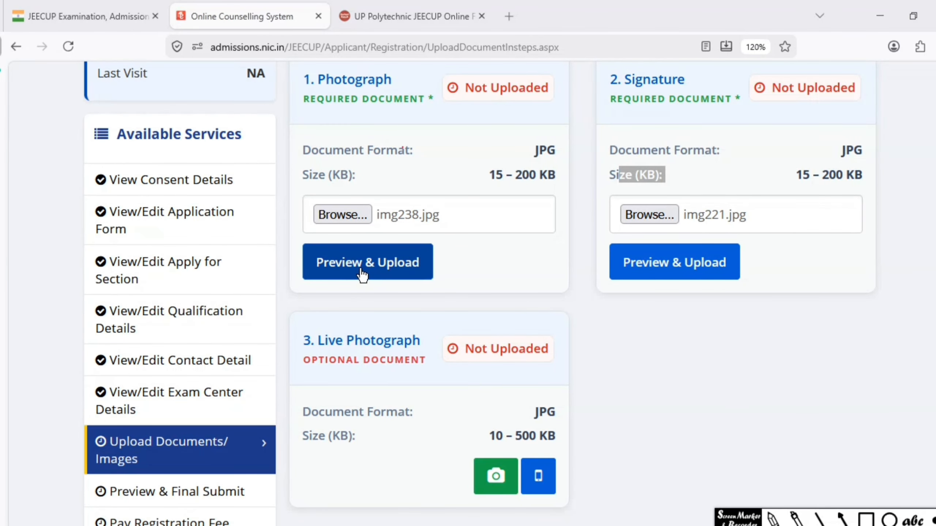
Step: Preview and save the photograph, then choose the signature image file to upload
click(363, 274)
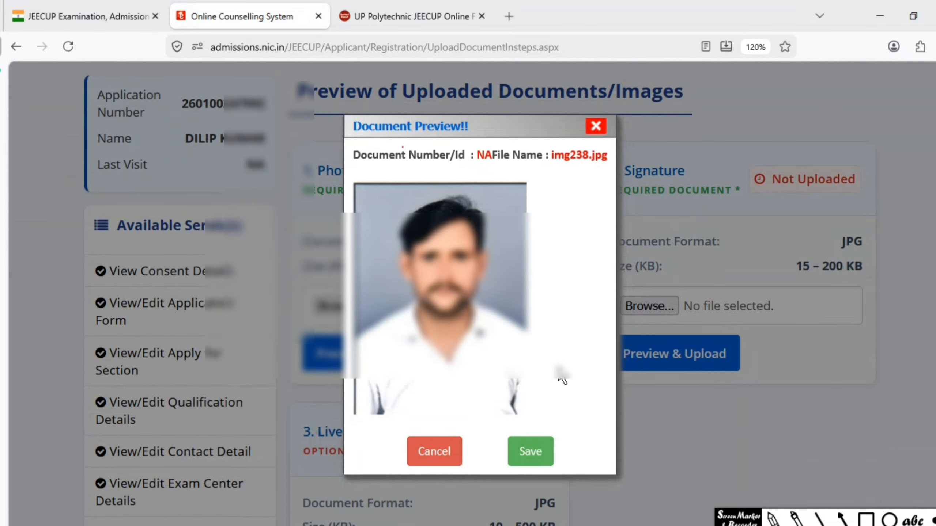
click(530, 450)
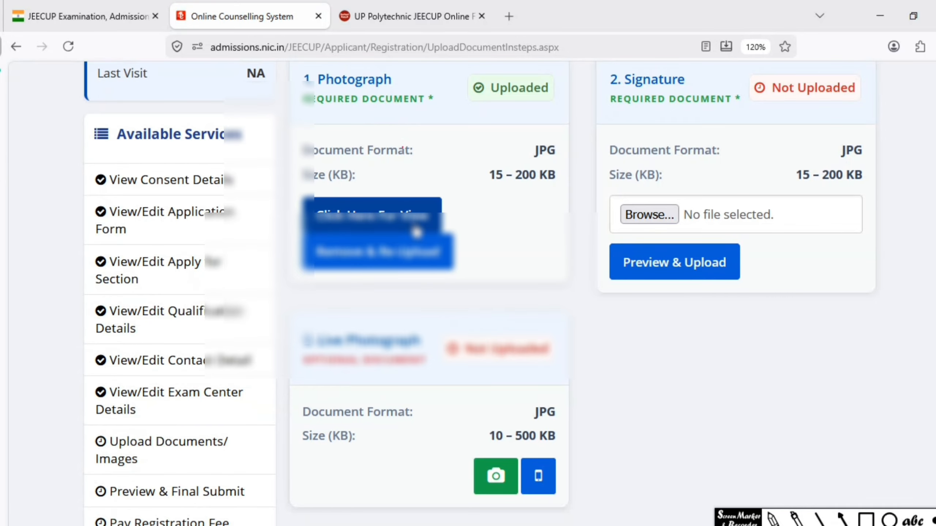
click(648, 214)
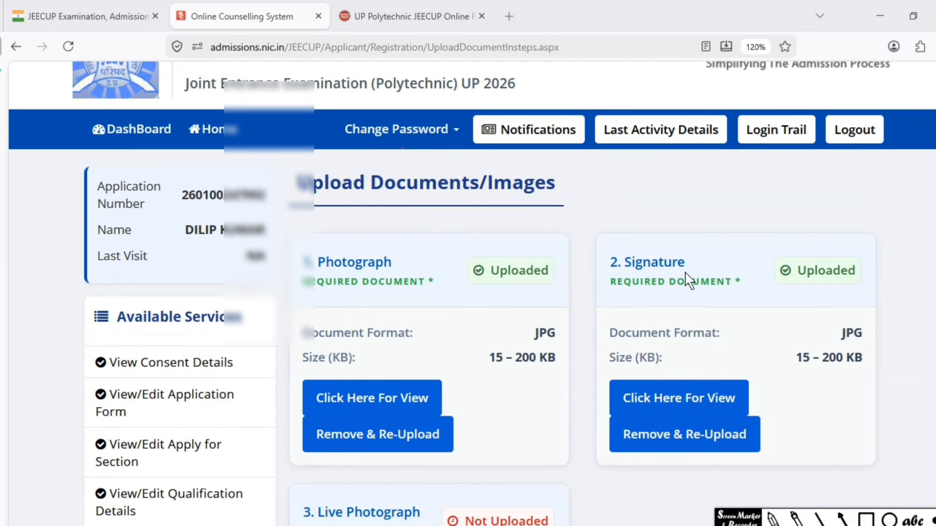
scroll(680, 330, down, 5)
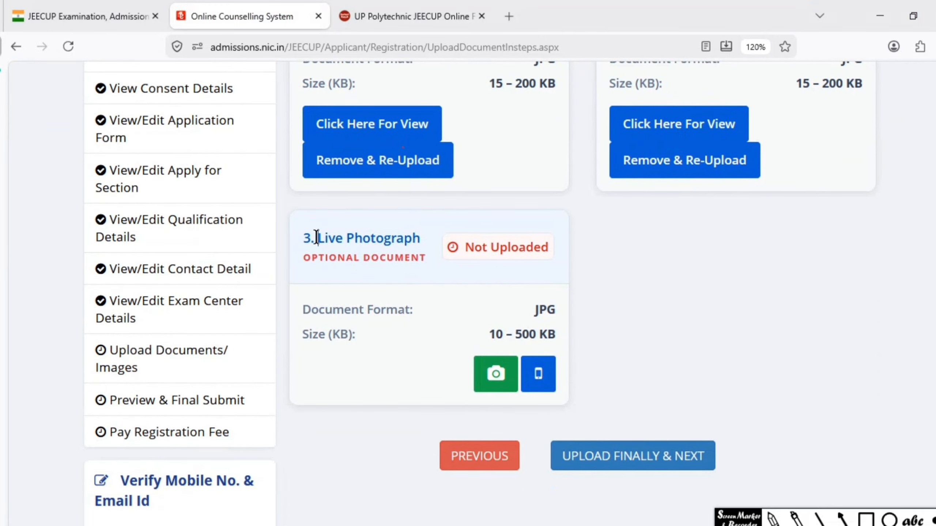
drag(318, 238, 417, 244)
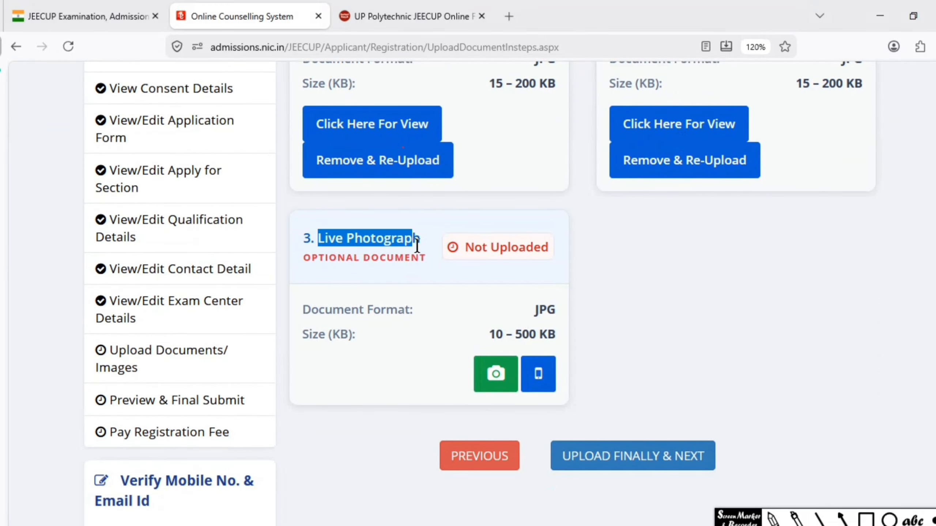
Step: Open the Live Photograph mobile-upload window showing the QR code and instructions
click(500, 250)
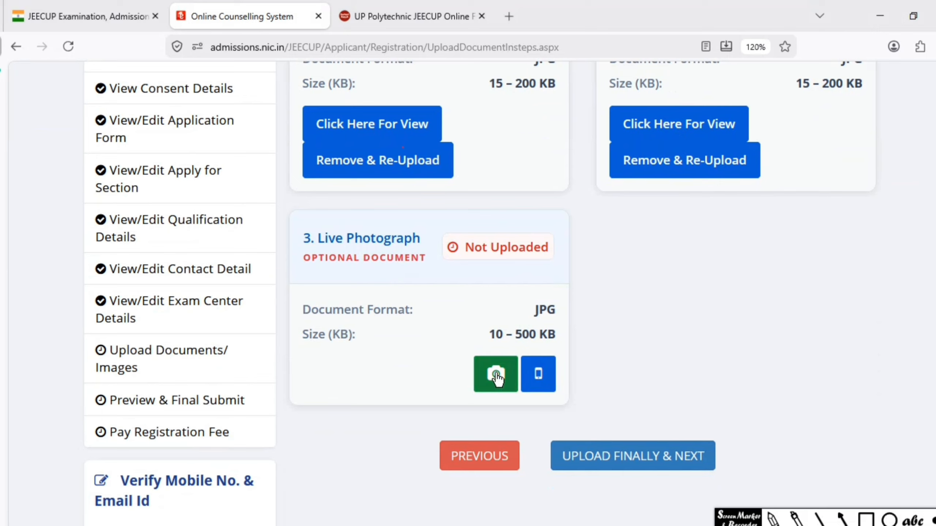
click(539, 377)
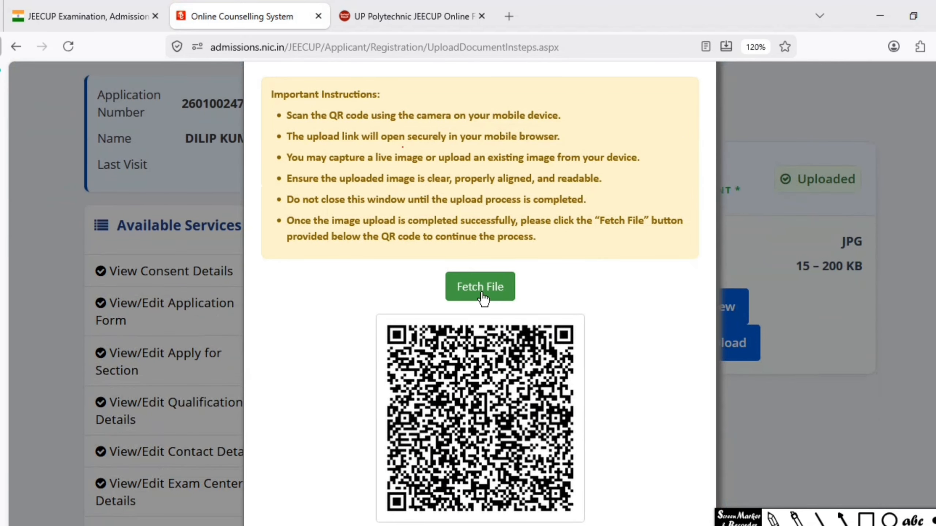
scroll(523, 390, down, 10)
scroll(615, 309, up, 15)
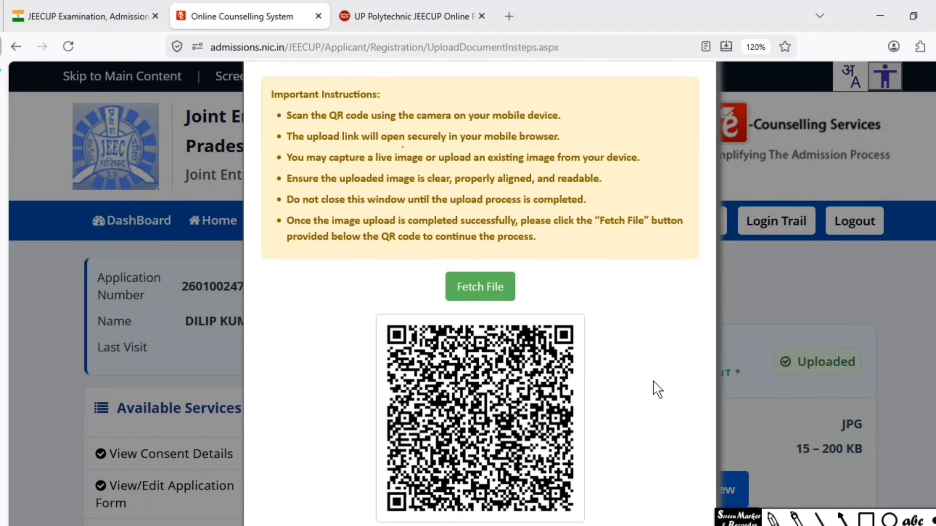
scroll(652, 398, down, 5)
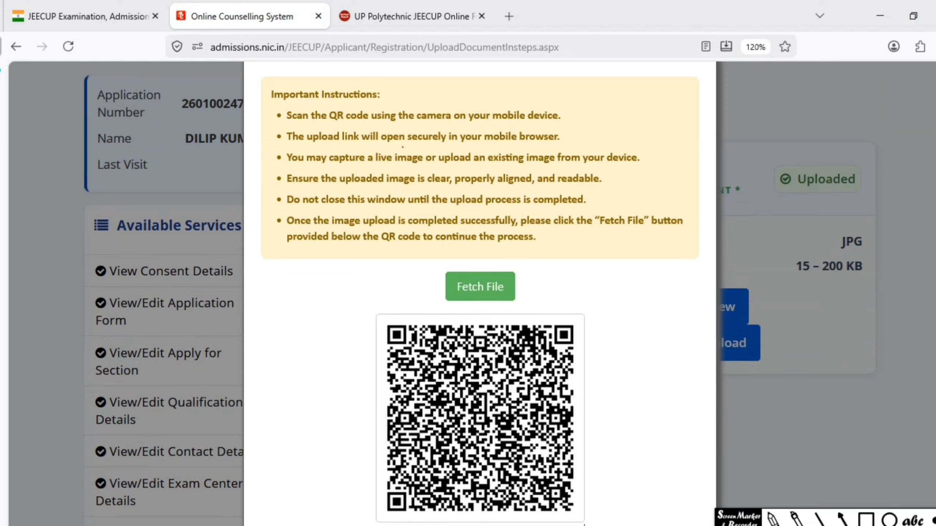
Step: Finish uploads, go to the final preview and review the declaration section
click(624, 455)
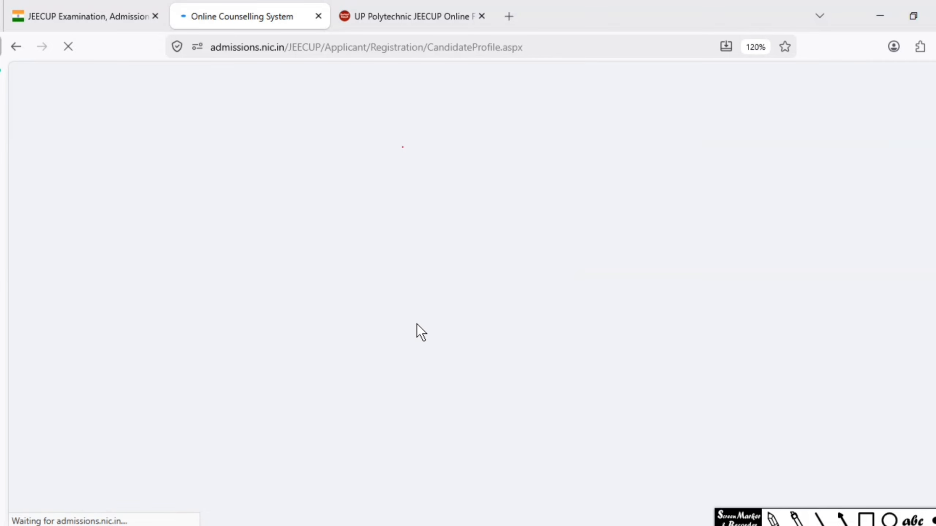
scroll(626, 332, down, 2)
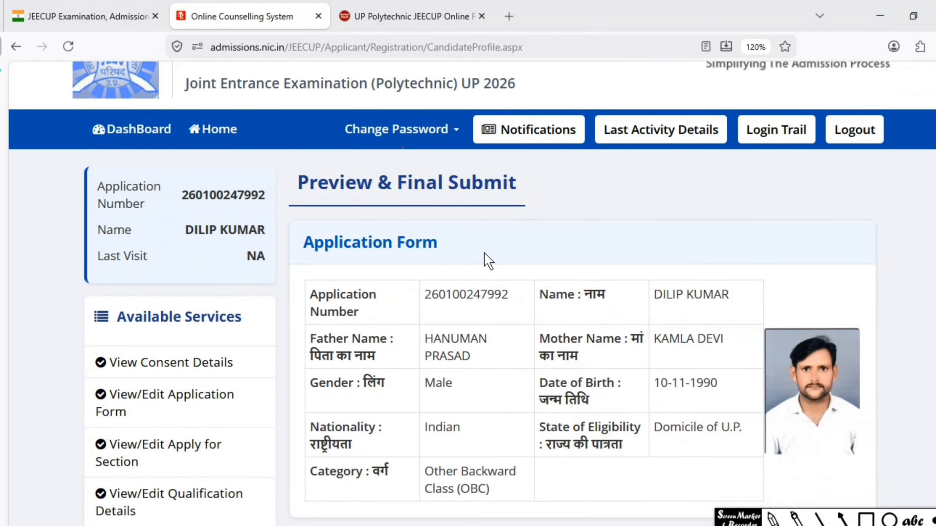
scroll(516, 258, down, 12)
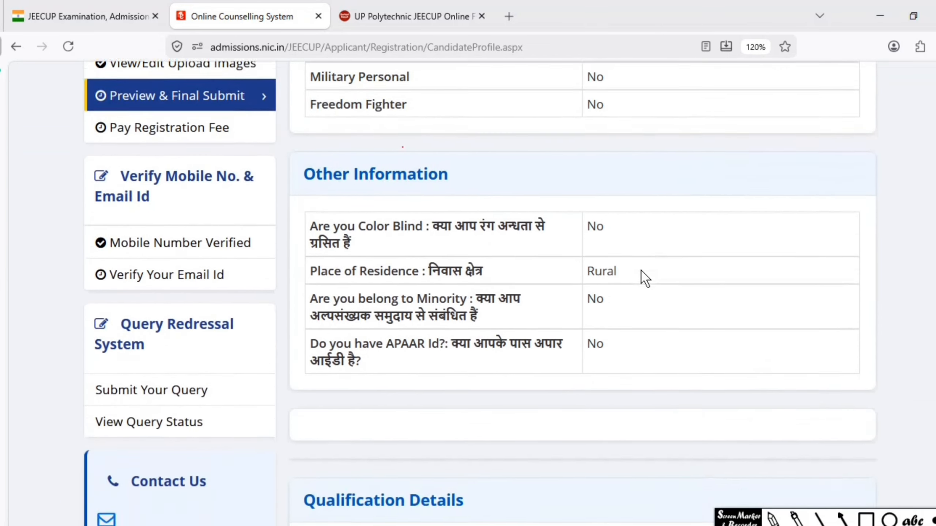
scroll(645, 278, down, 18)
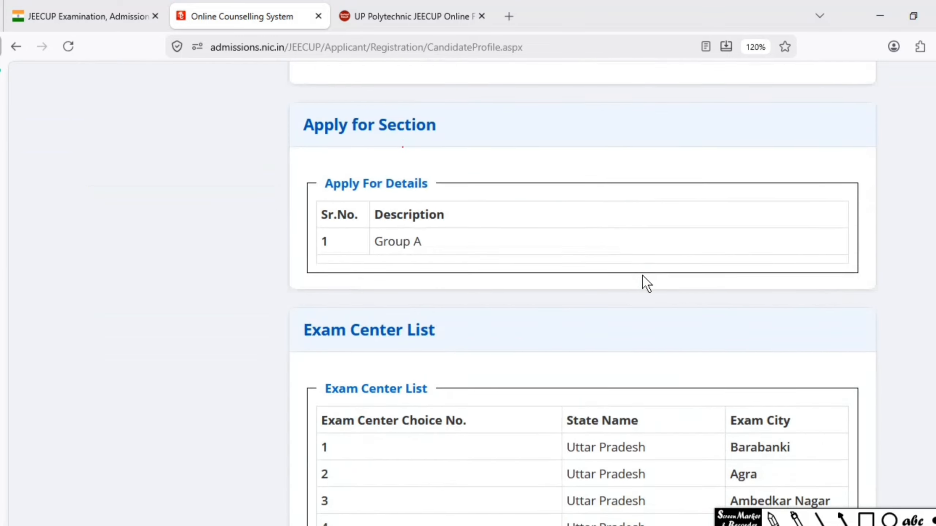
scroll(646, 284, down, 20)
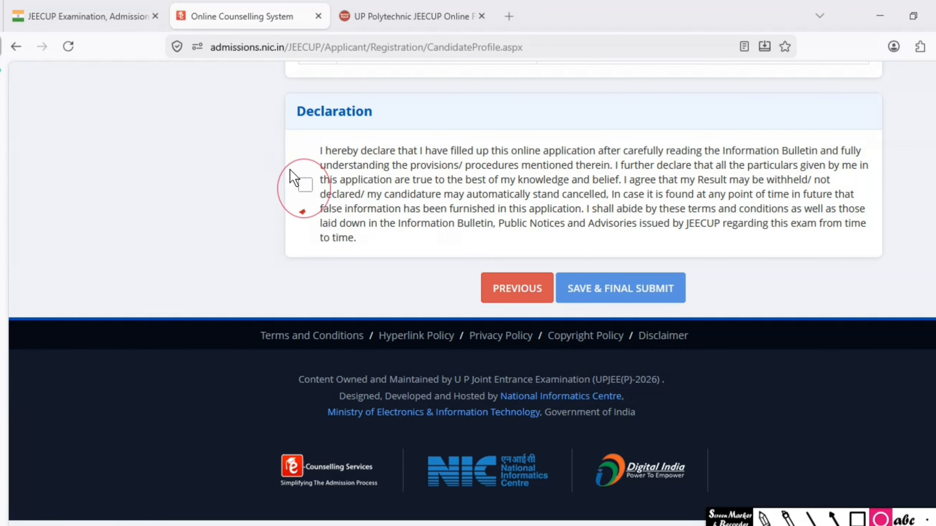
mouse_move(324, 214)
mouse_down()
mouse_move(303, 180)
mouse_move(325, 207)
mouse_up()
drag(575, 257, 673, 320)
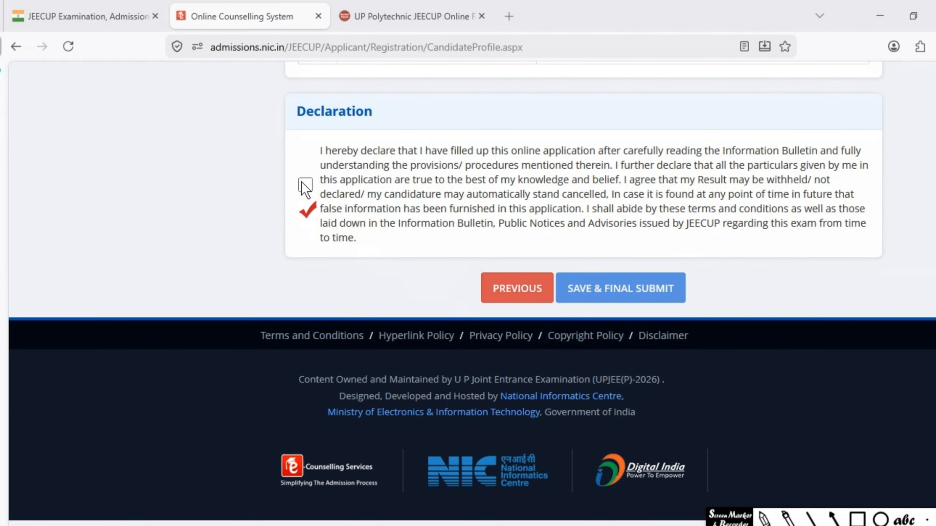
Step: Accept the declaration and confirm SAVE & FINAL SUBMIT of the application
click(306, 185)
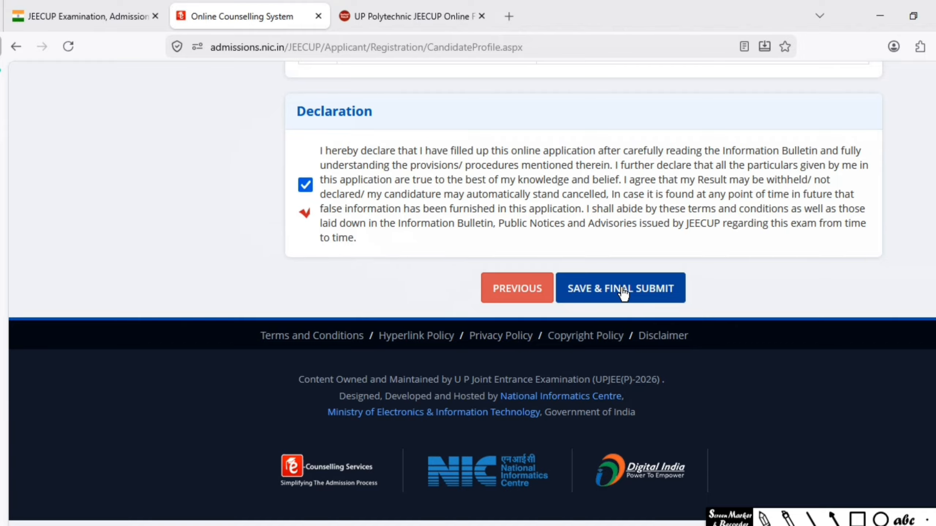
click(623, 294)
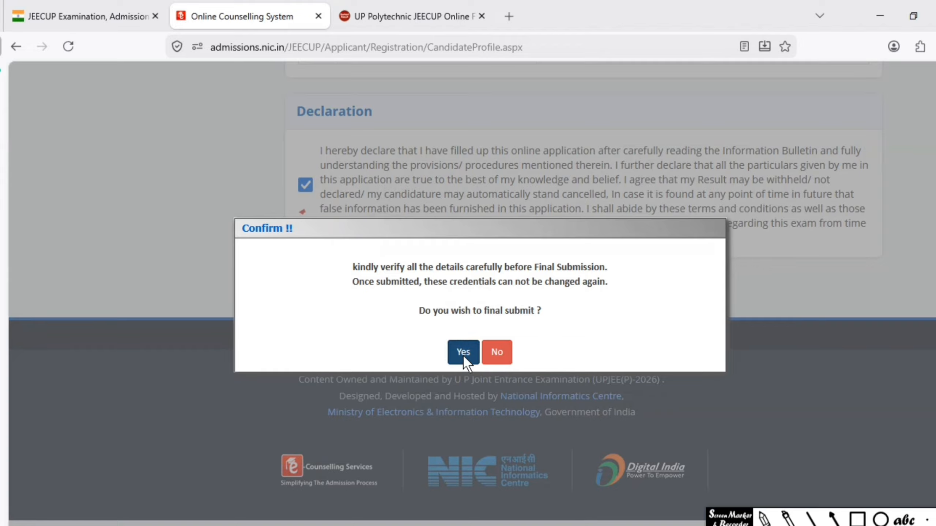
click(463, 352)
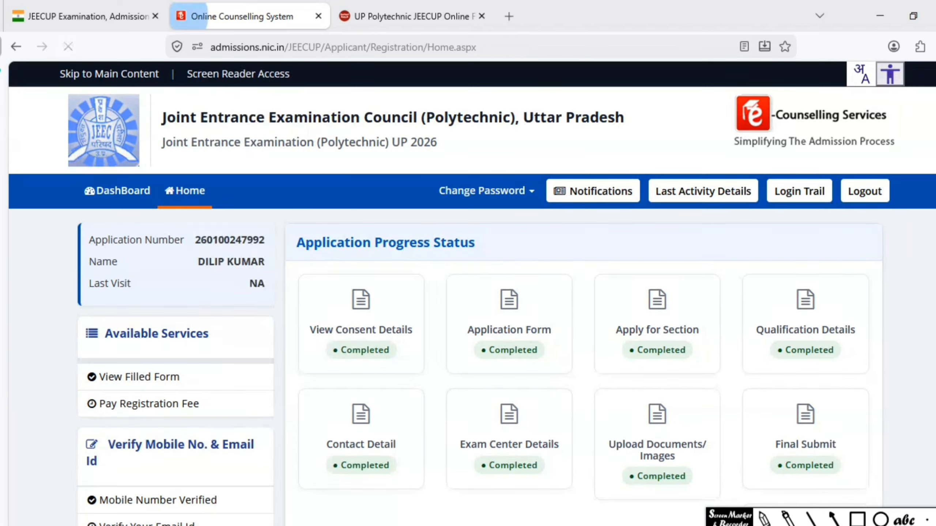
Step: Start the Rs. 300 registration fee payment with Online Payment selected as the mode
scroll(409, 318, down, 4)
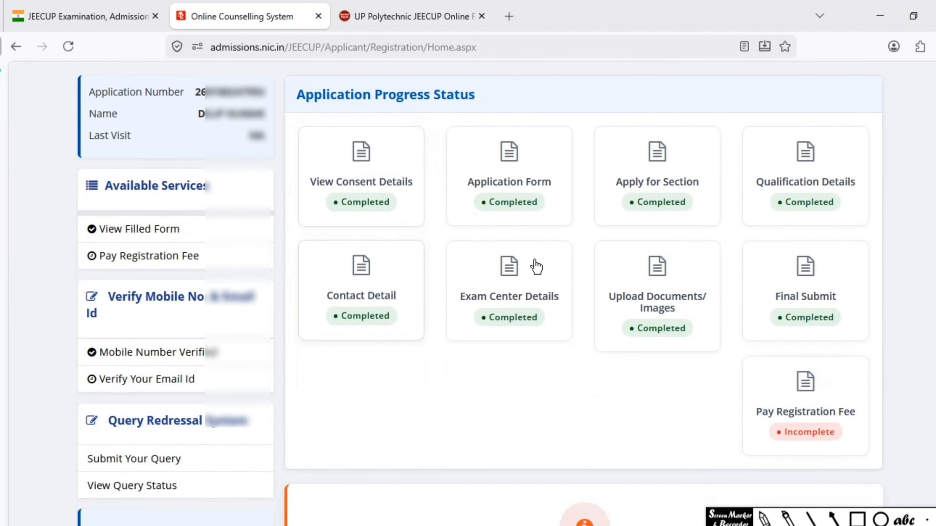
scroll(731, 288, down, 6)
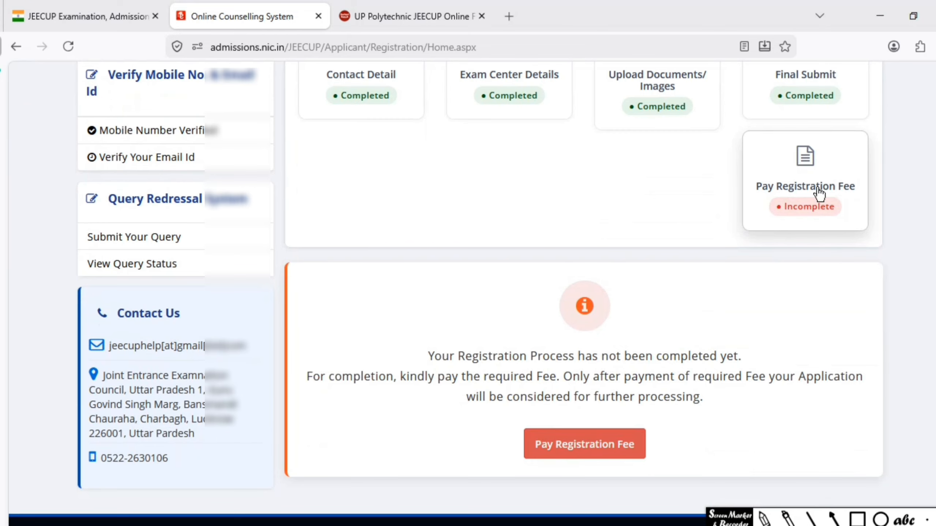
click(858, 519)
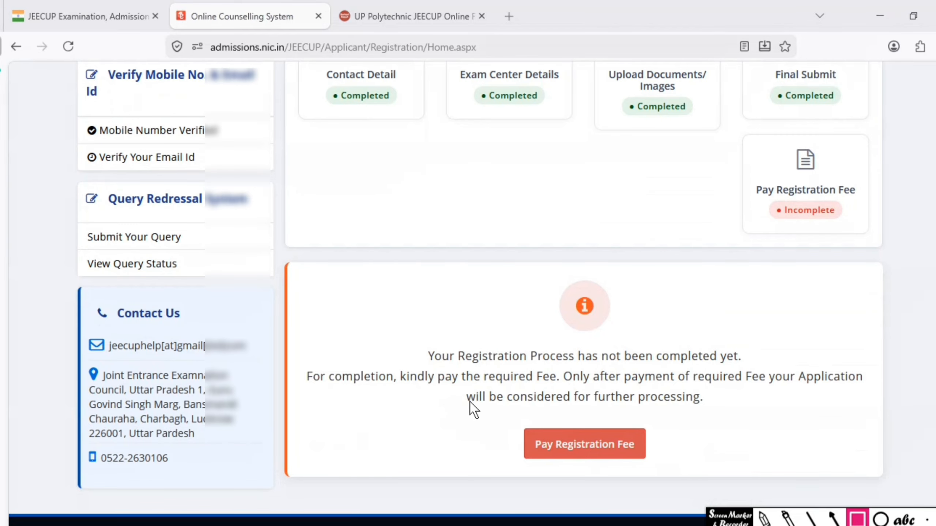
mouse_move(471, 403)
mouse_down()
mouse_move(698, 505)
mouse_move(691, 470)
mouse_move(662, 474)
mouse_up()
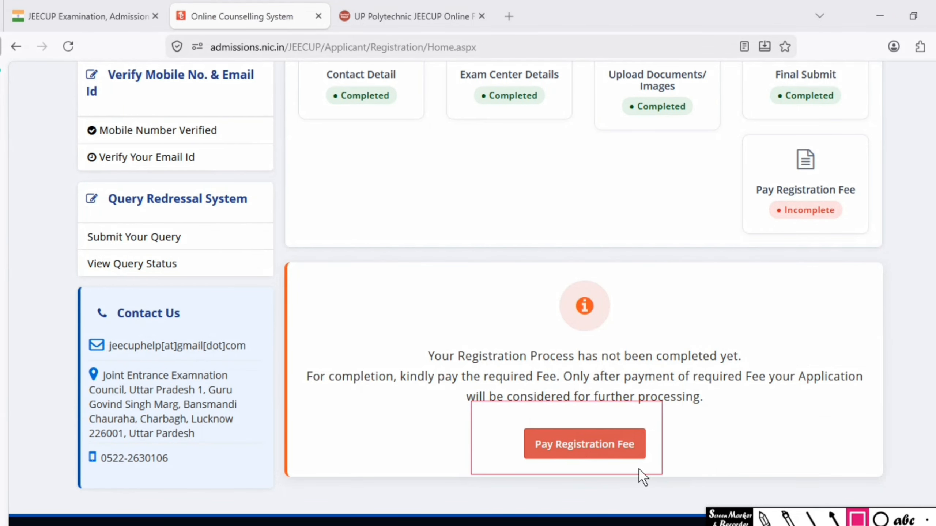
click(857, 520)
click(591, 447)
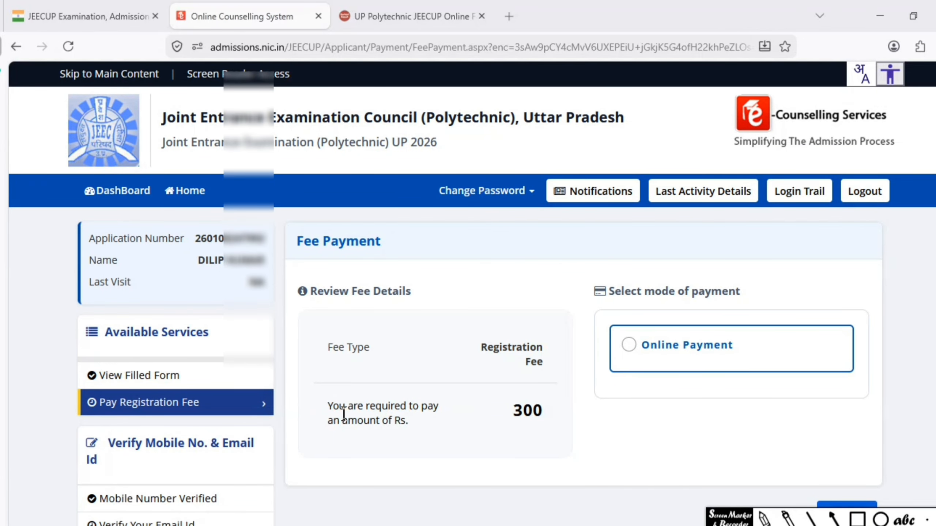
drag(341, 410, 521, 421)
key(ctrl)
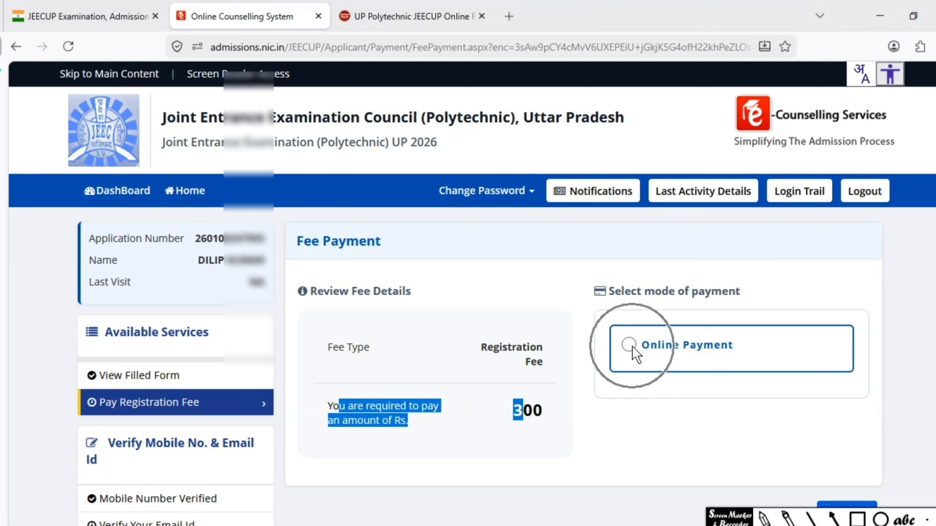
click(633, 347)
scroll(735, 341, down, 3)
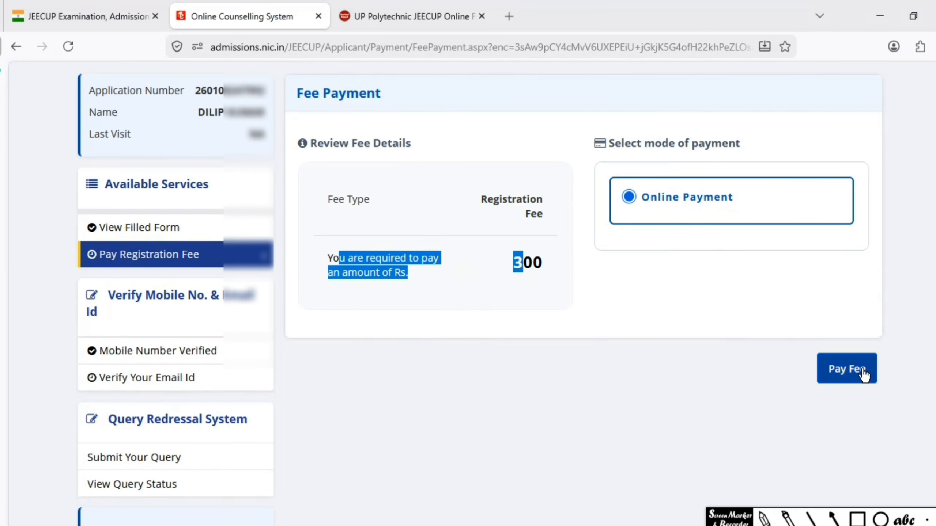
click(846, 369)
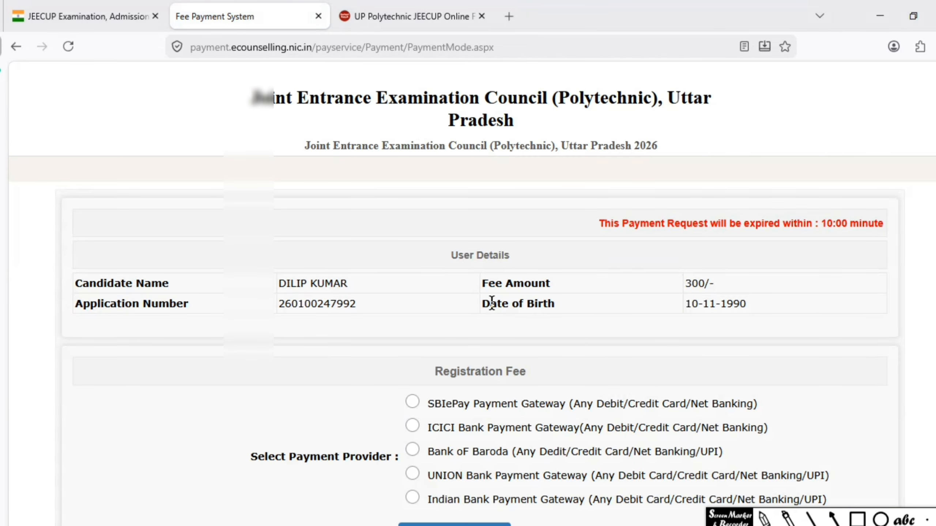
Step: Select the SBIePay Payment Gateway and proceed to its payment page
scroll(603, 309, down, 2)
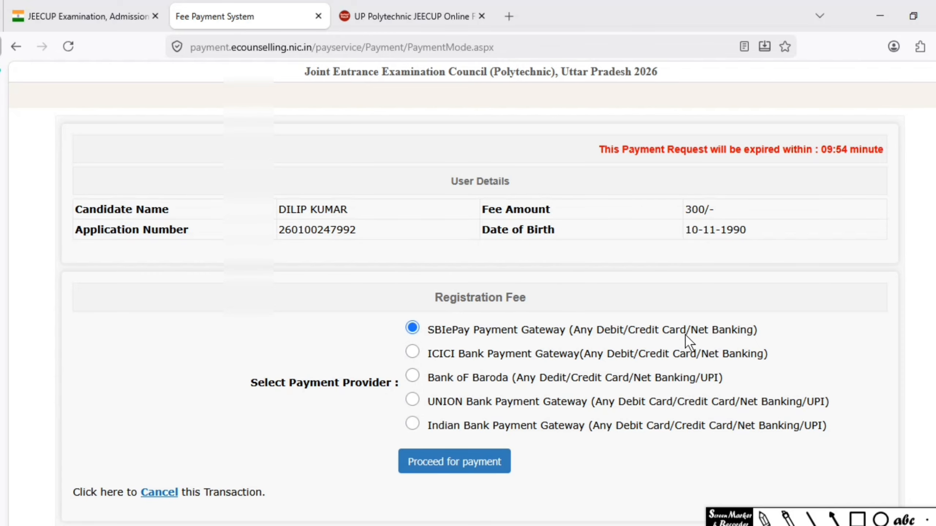
click(446, 467)
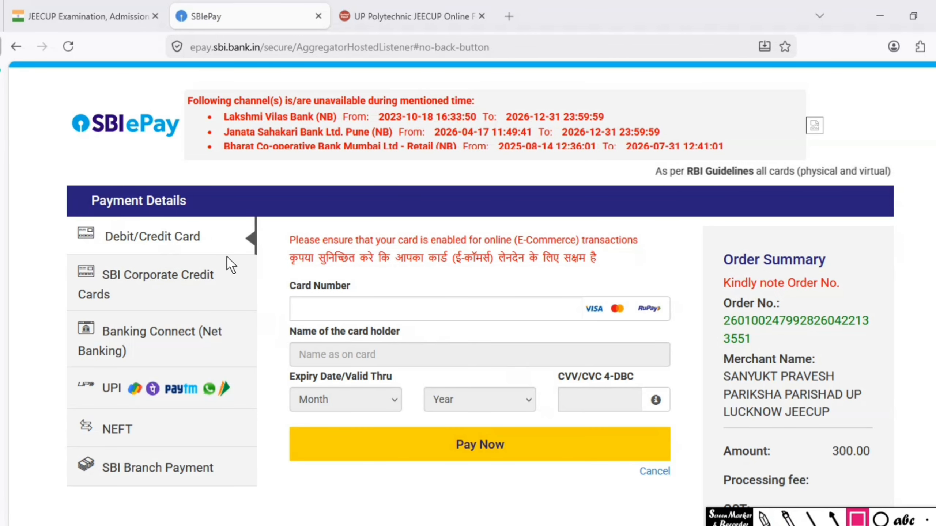
mouse_move(81, 216)
mouse_down()
mouse_move(162, 254)
mouse_move(213, 251)
mouse_up()
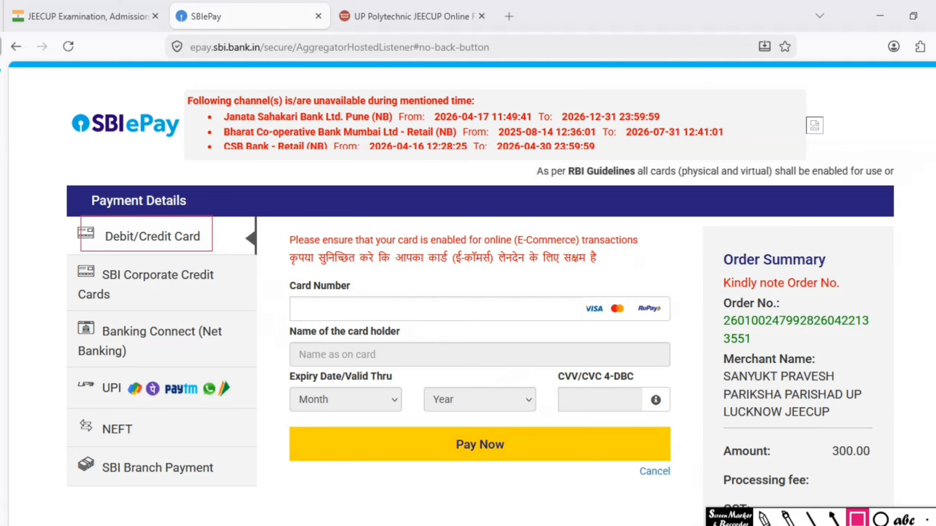
click(927, 521)
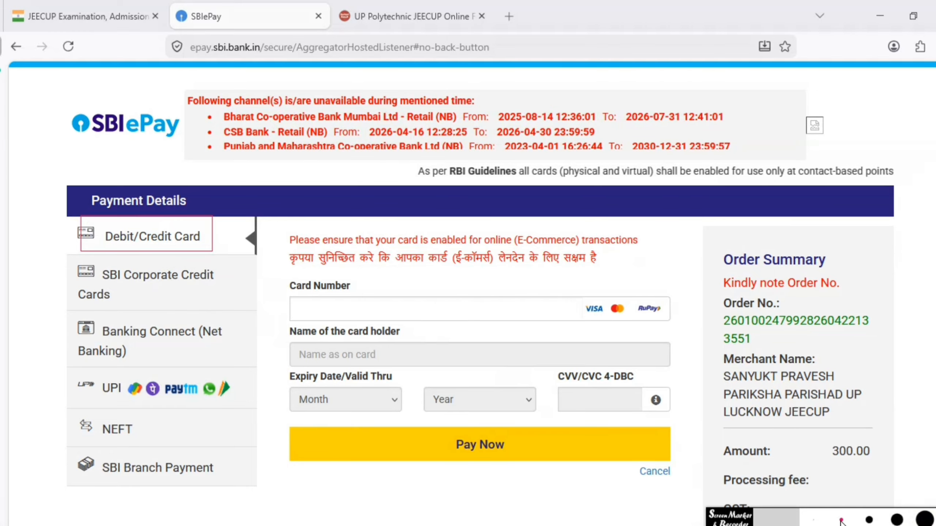
drag(79, 258, 226, 309)
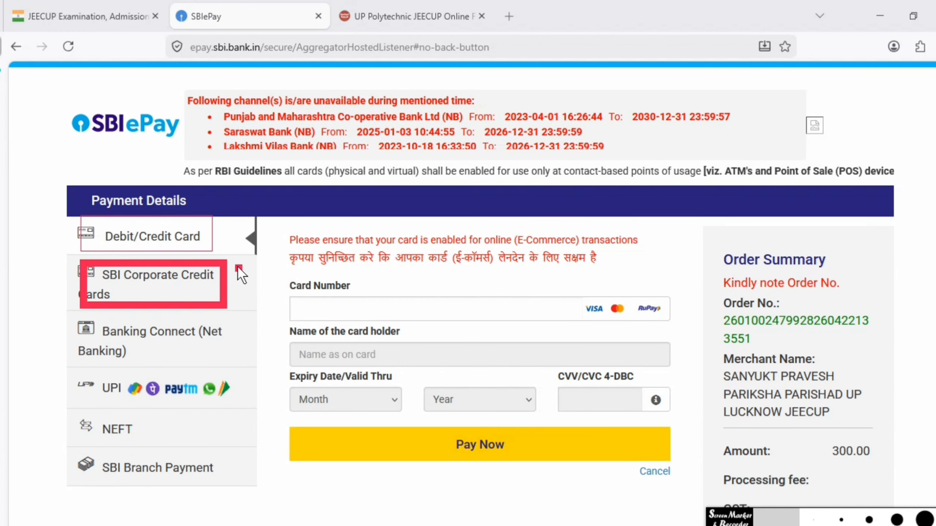
mouse_move(237, 266)
mouse_down()
mouse_move(470, 344)
mouse_move(493, 332)
mouse_up()
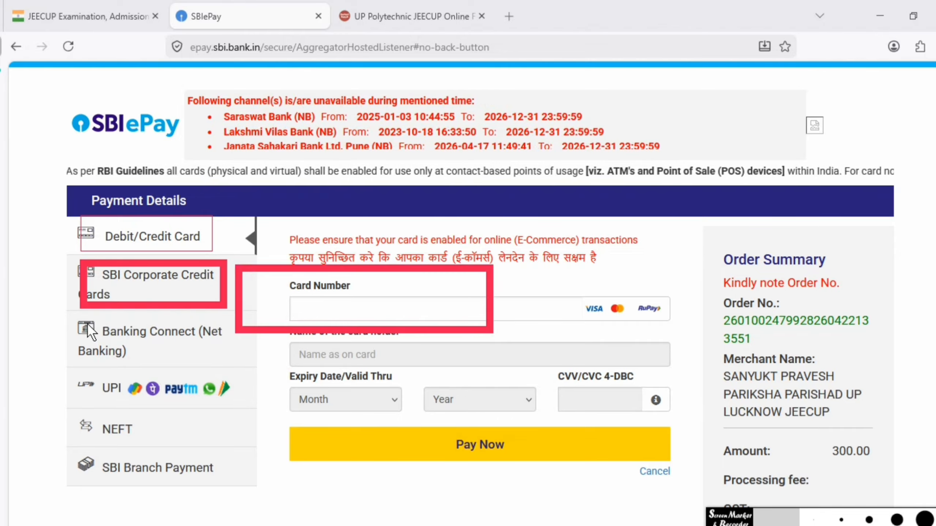
mouse_move(40, 365)
mouse_down()
mouse_move(94, 388)
mouse_move(229, 418)
mouse_up()
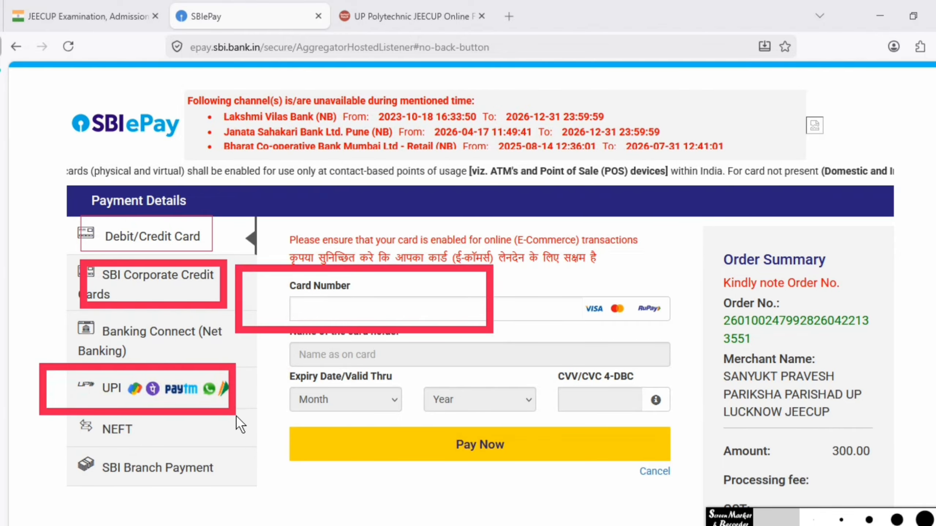
key(Escape)
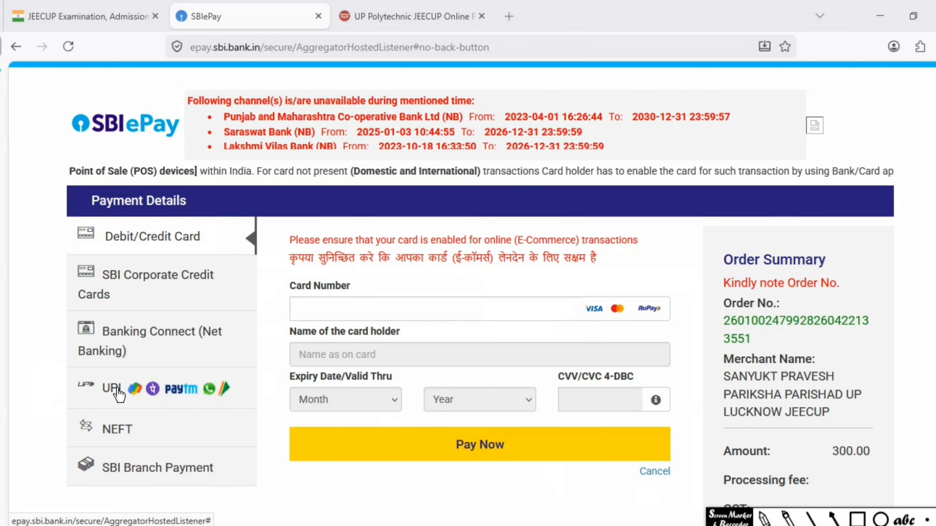
Step: Choose UPI QR under UPI and generate the QR code for the 300.00 fee
click(118, 391)
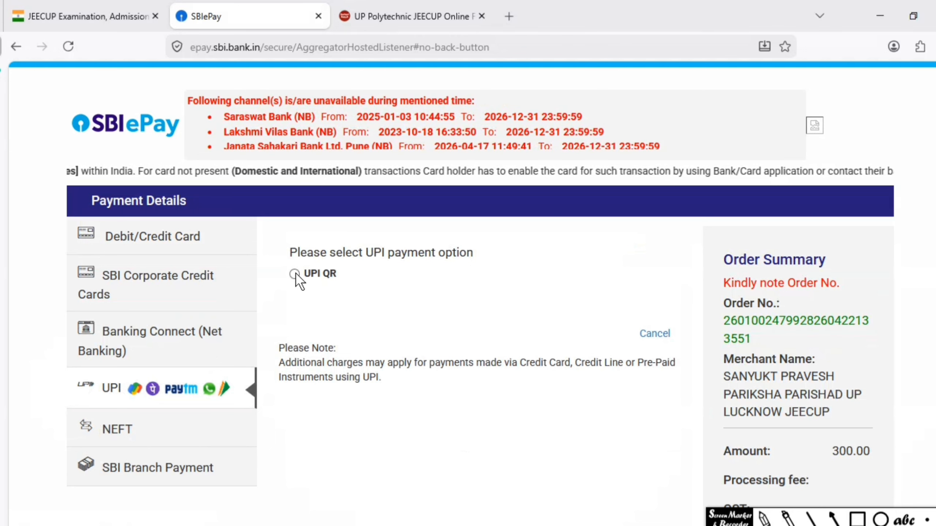
click(294, 274)
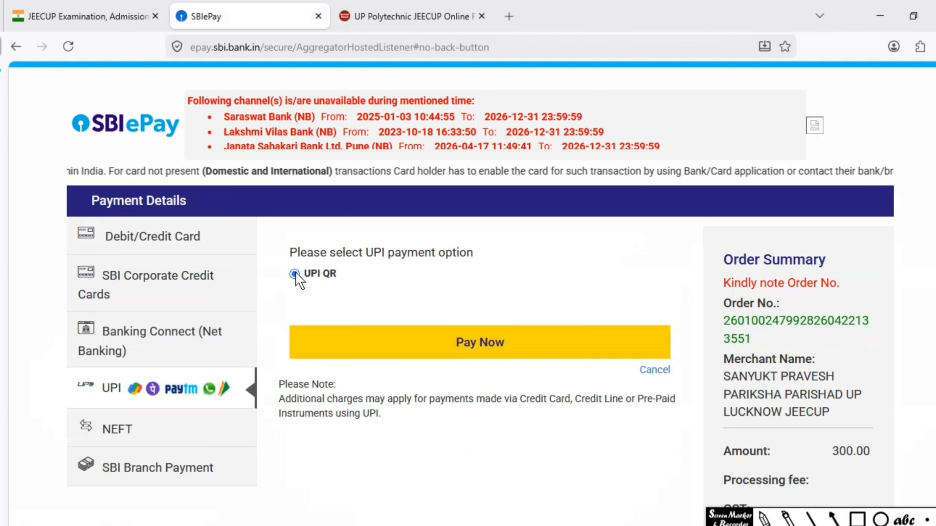
click(477, 349)
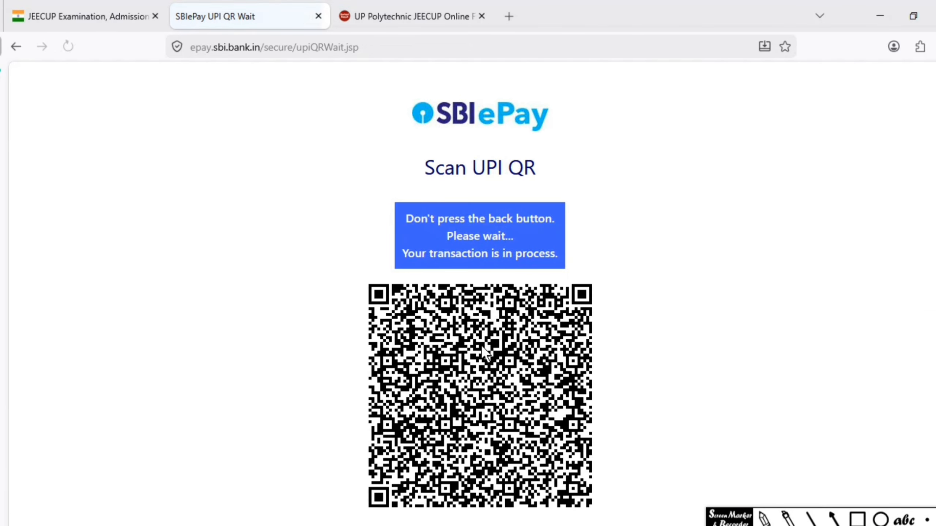
scroll(506, 281, down, 2)
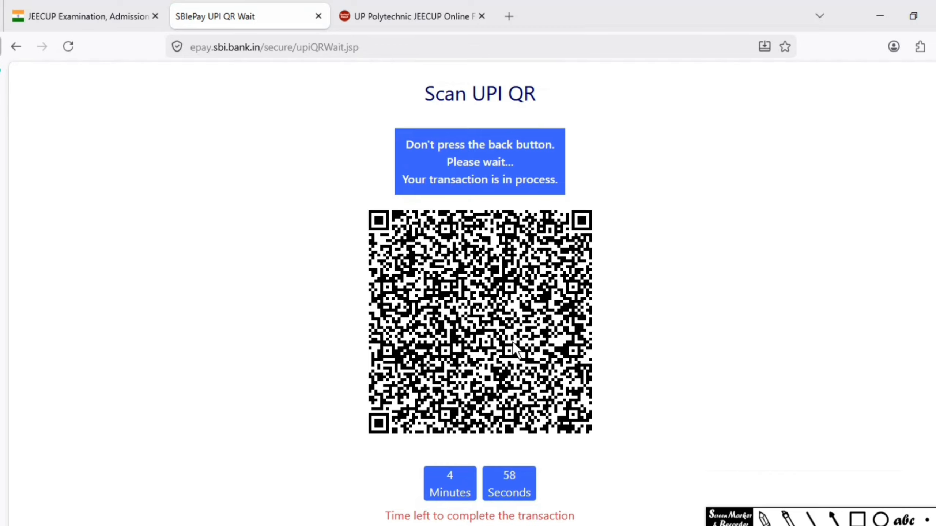